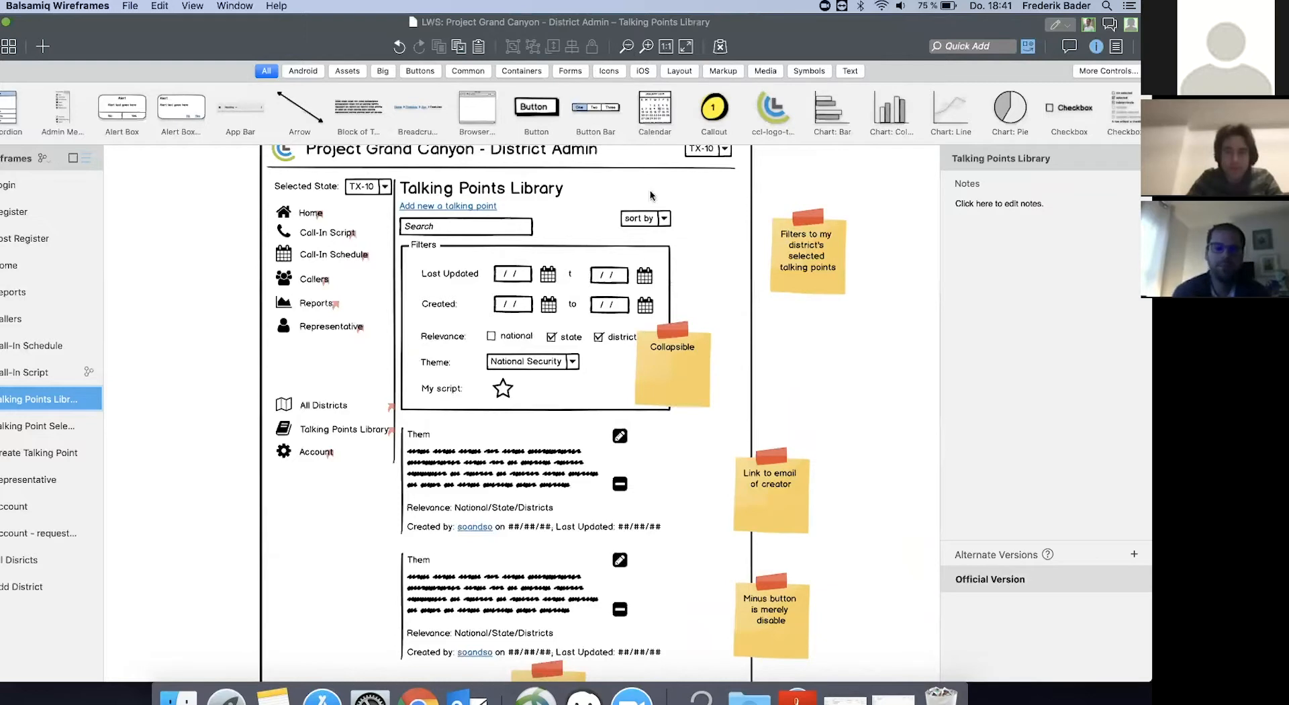
Review the Talking Points Library wireframe and compare it with the Call-In Script wireframe
scroll(648, 263, up, 2)
scroll(647, 259, up, 2)
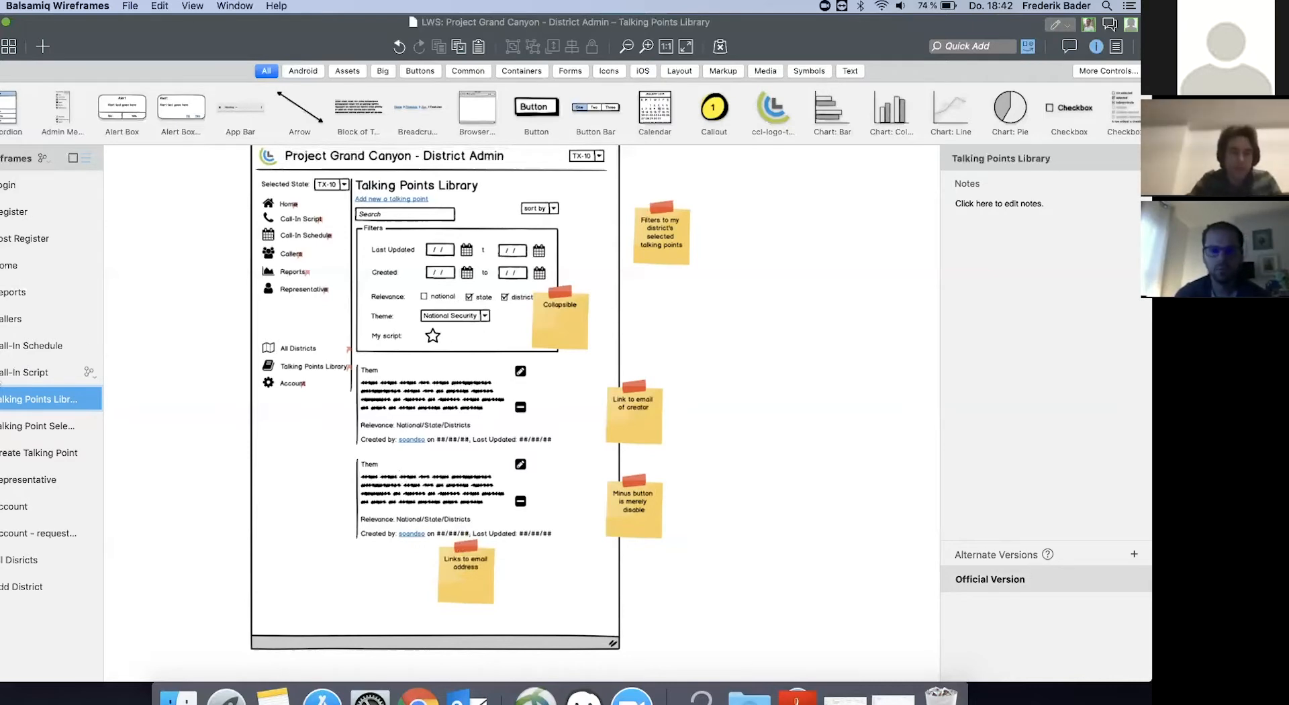
click(11, 376)
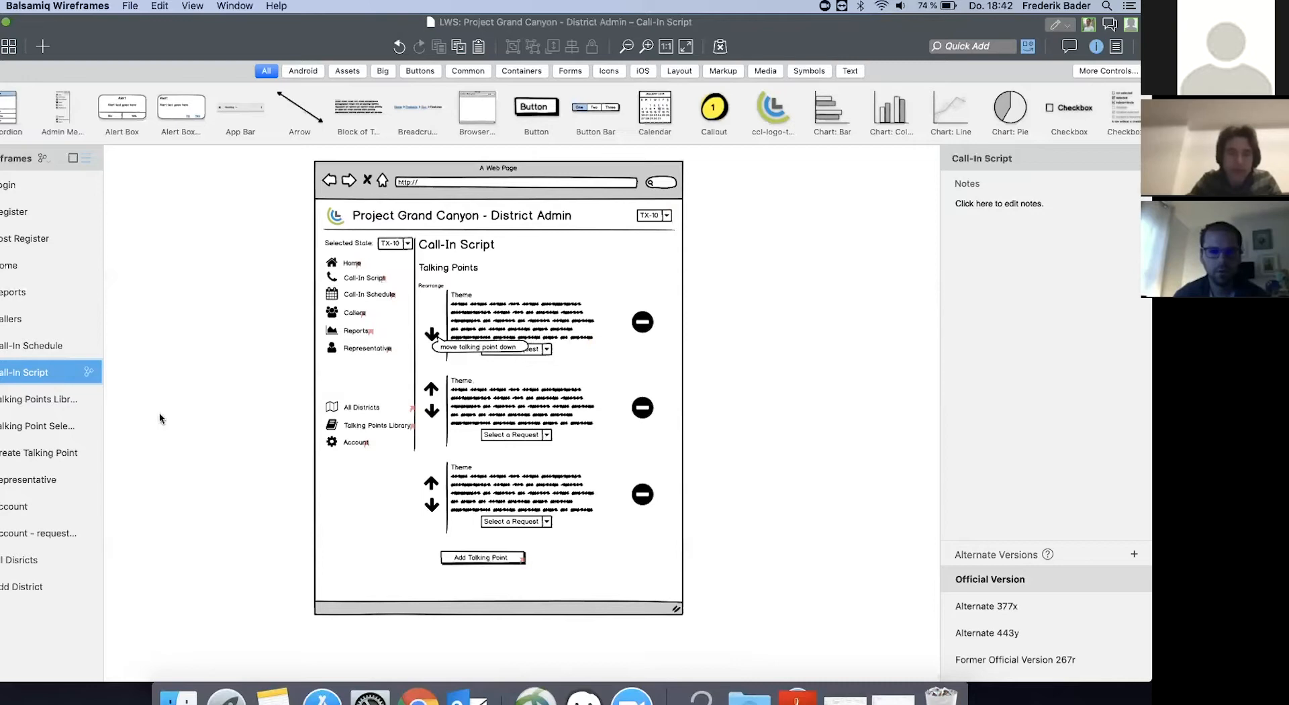
click(15, 401)
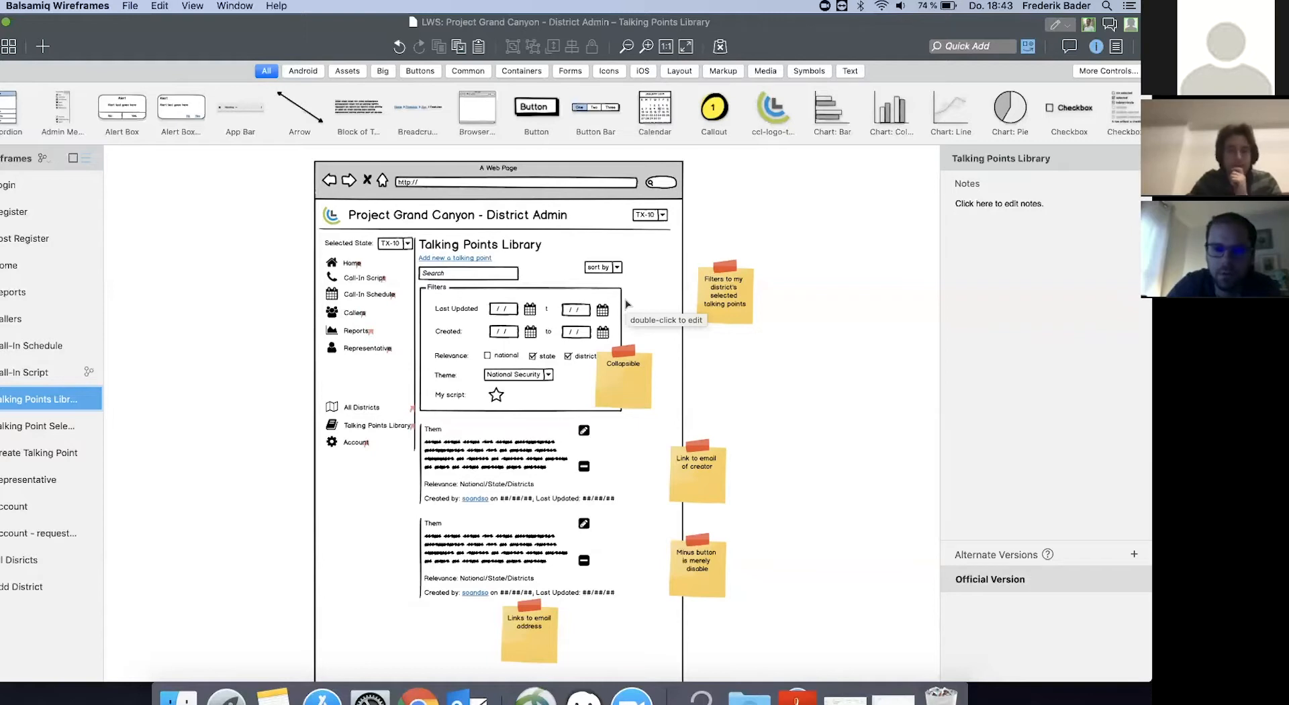
Transform the "Add new a talking point" link under the page heading into a Button control
click(469, 262)
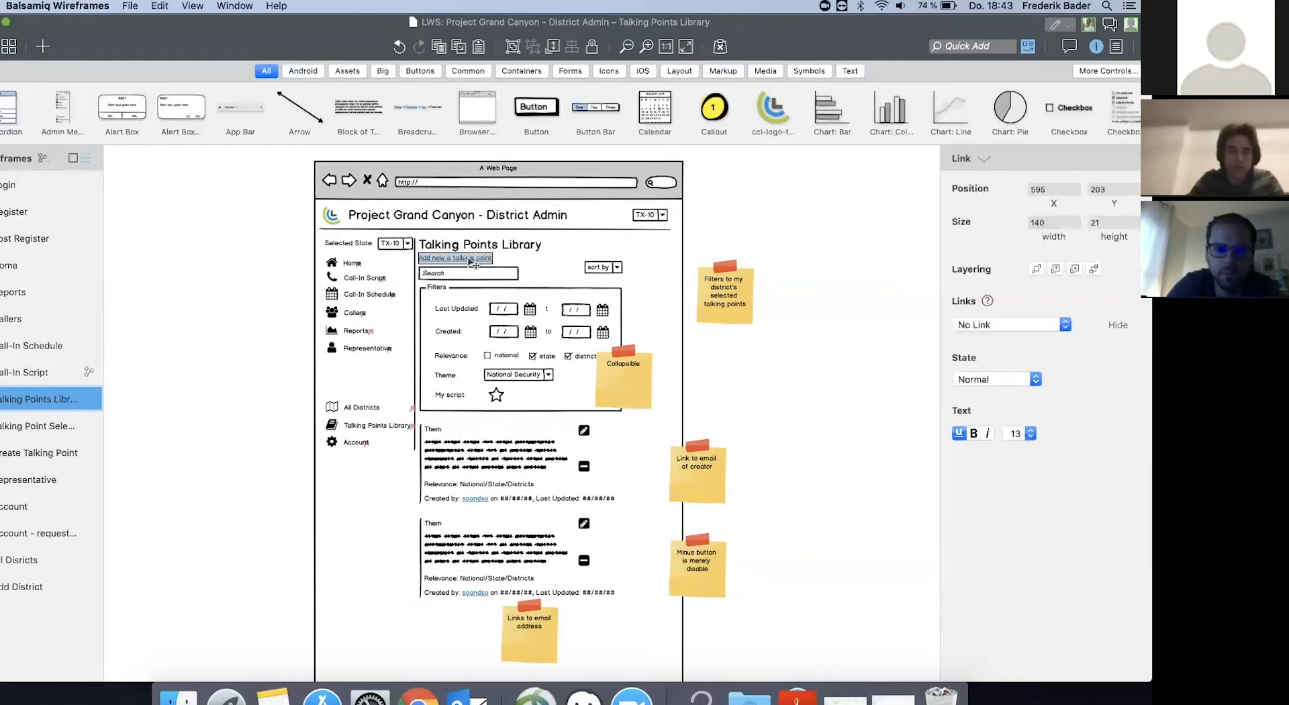
click(469, 262)
click(469, 261)
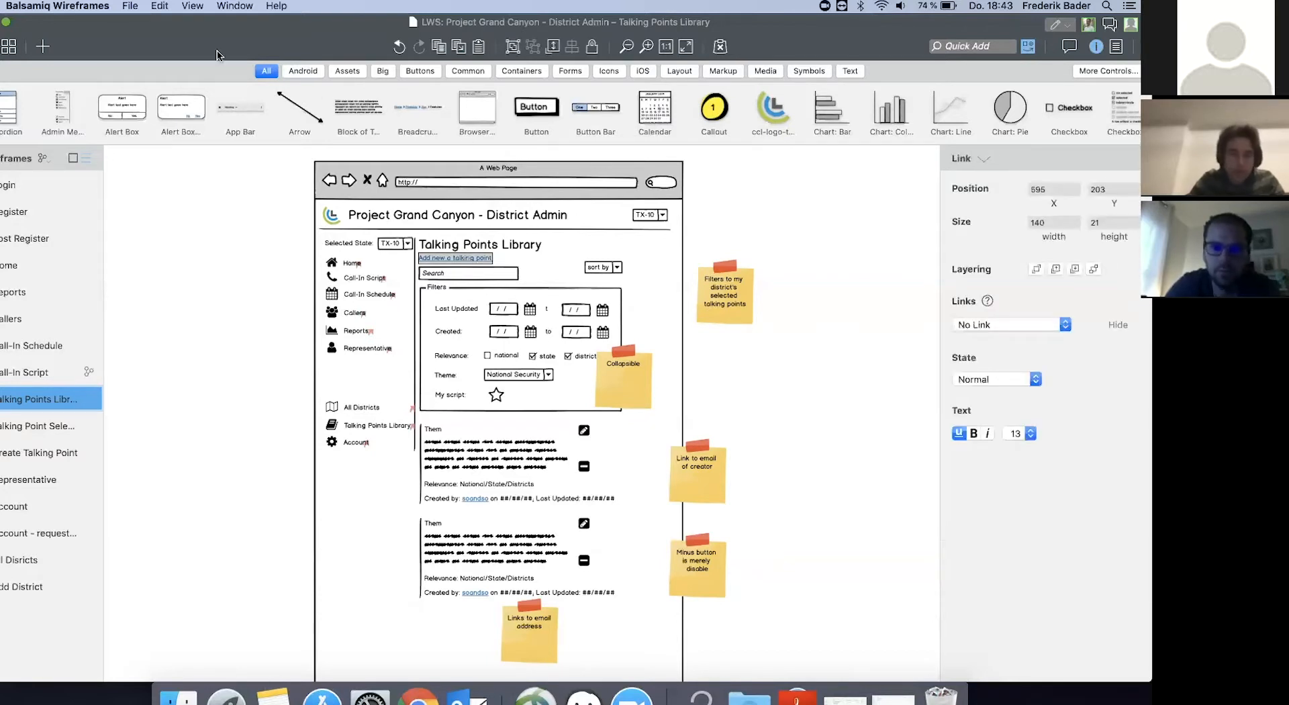
click(164, 8)
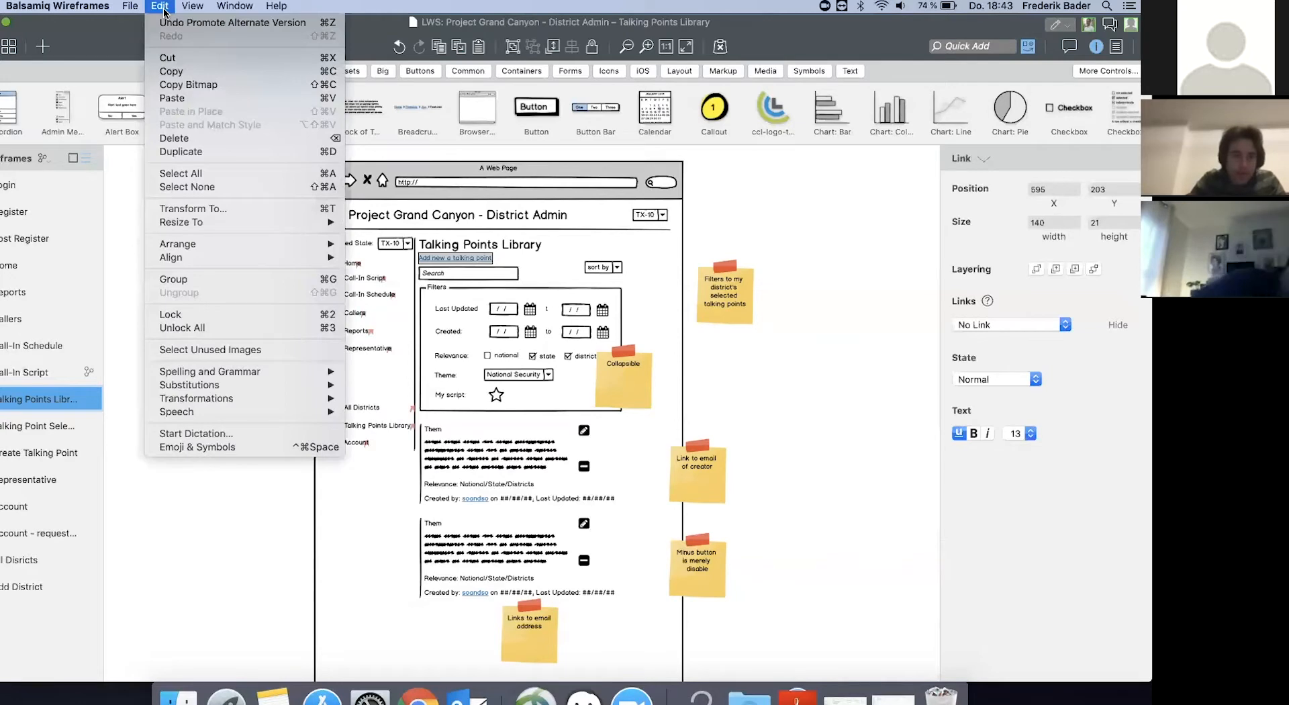
click(250, 209)
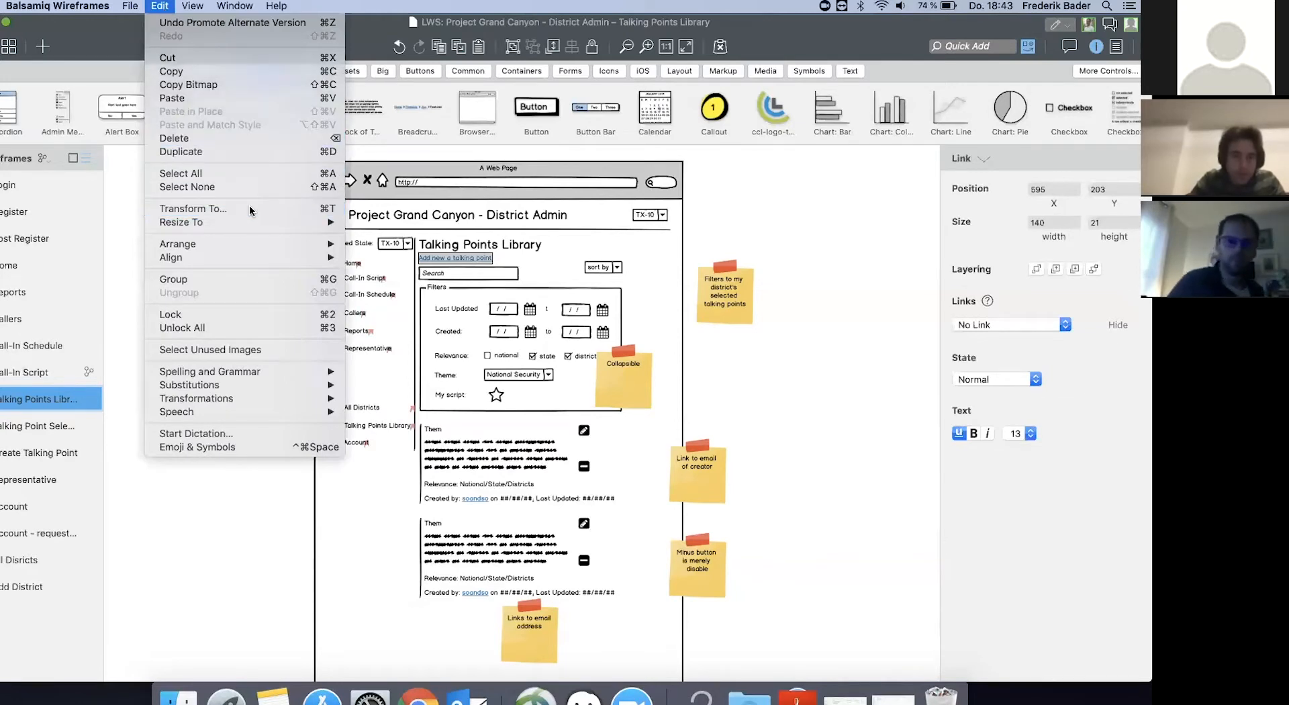
text(butt)
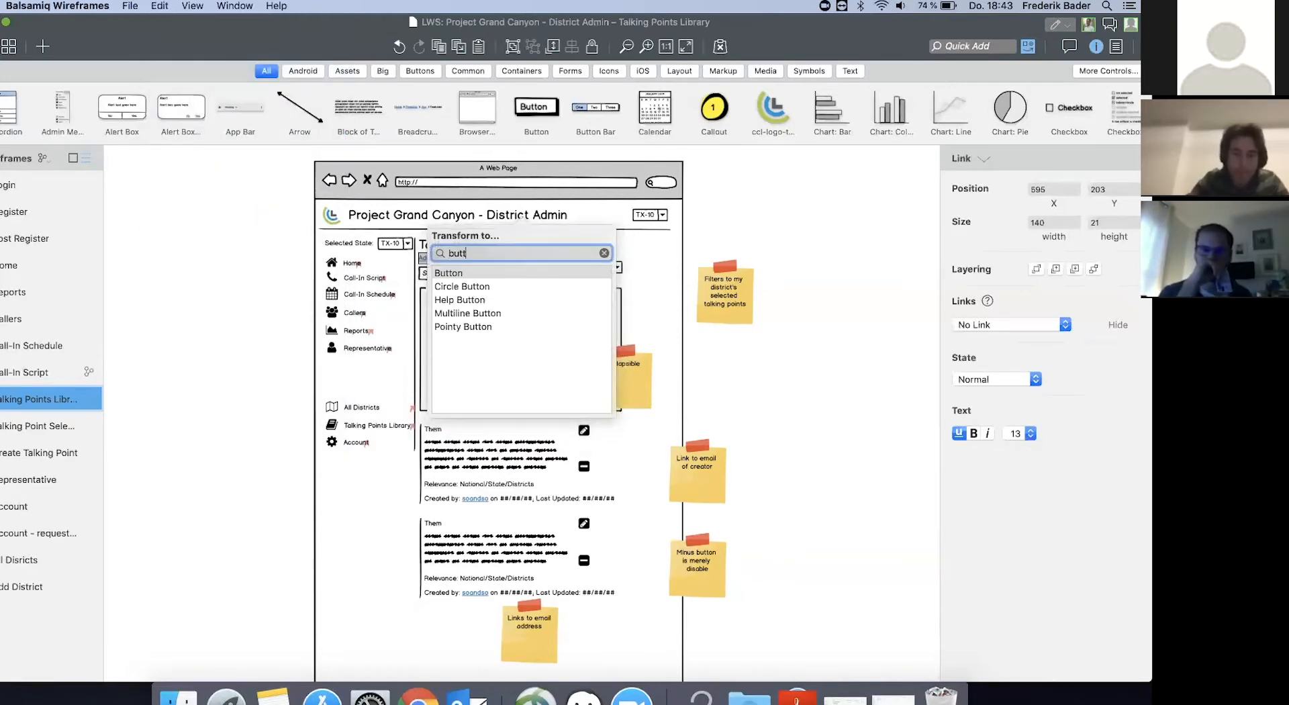
key(Return)
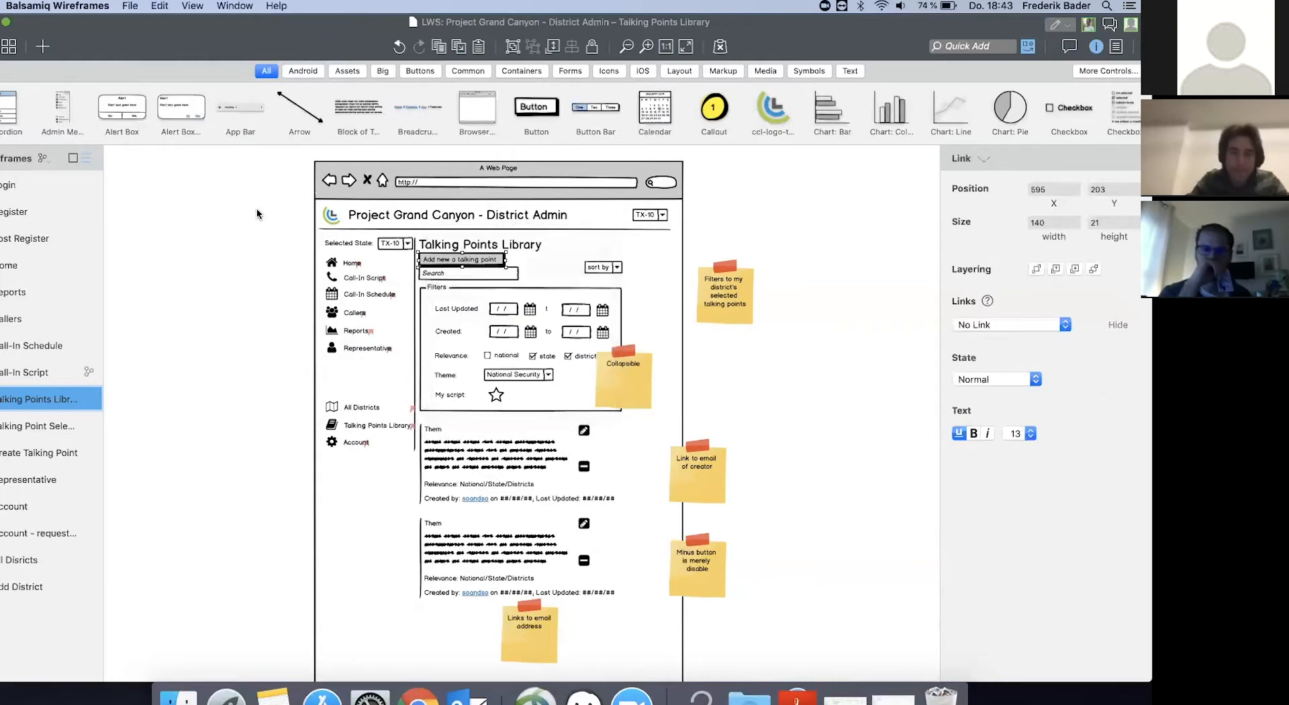
click(780, 353)
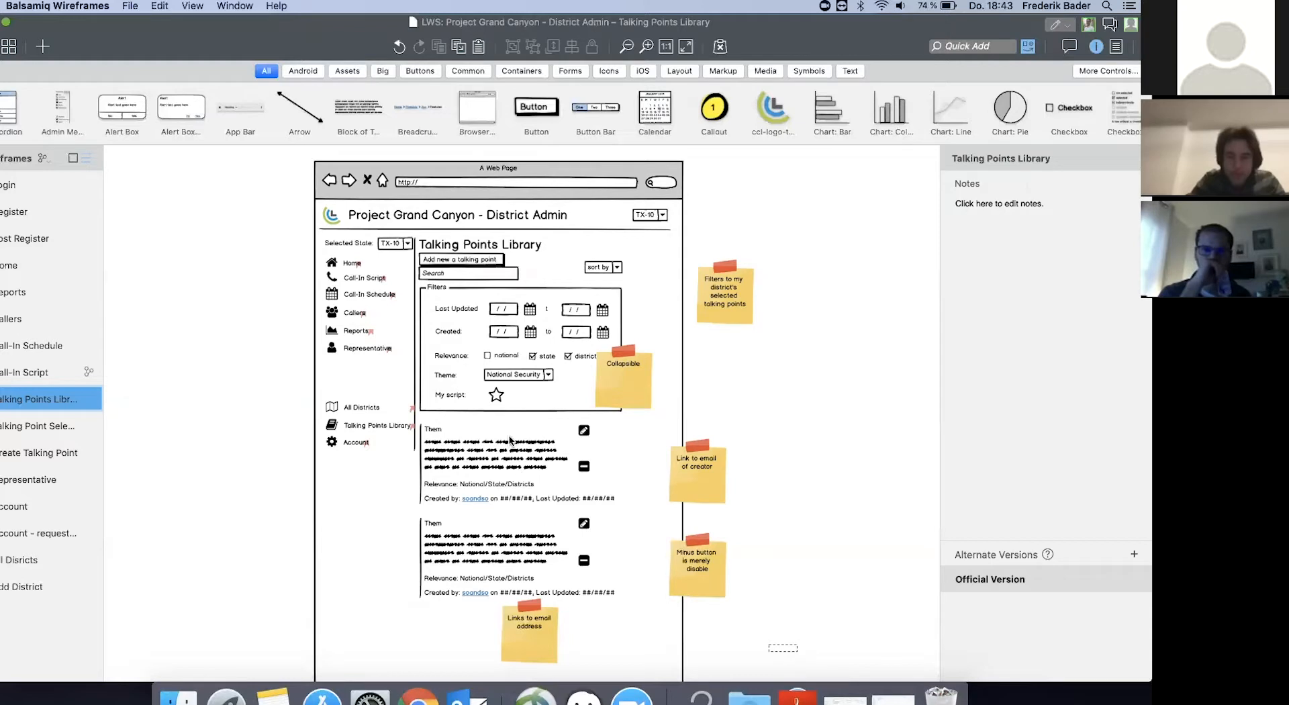
Move the search field, sort dropdown, Filters section, their notes and the first talking point down together to Y 256
drag(797, 651, 765, 602)
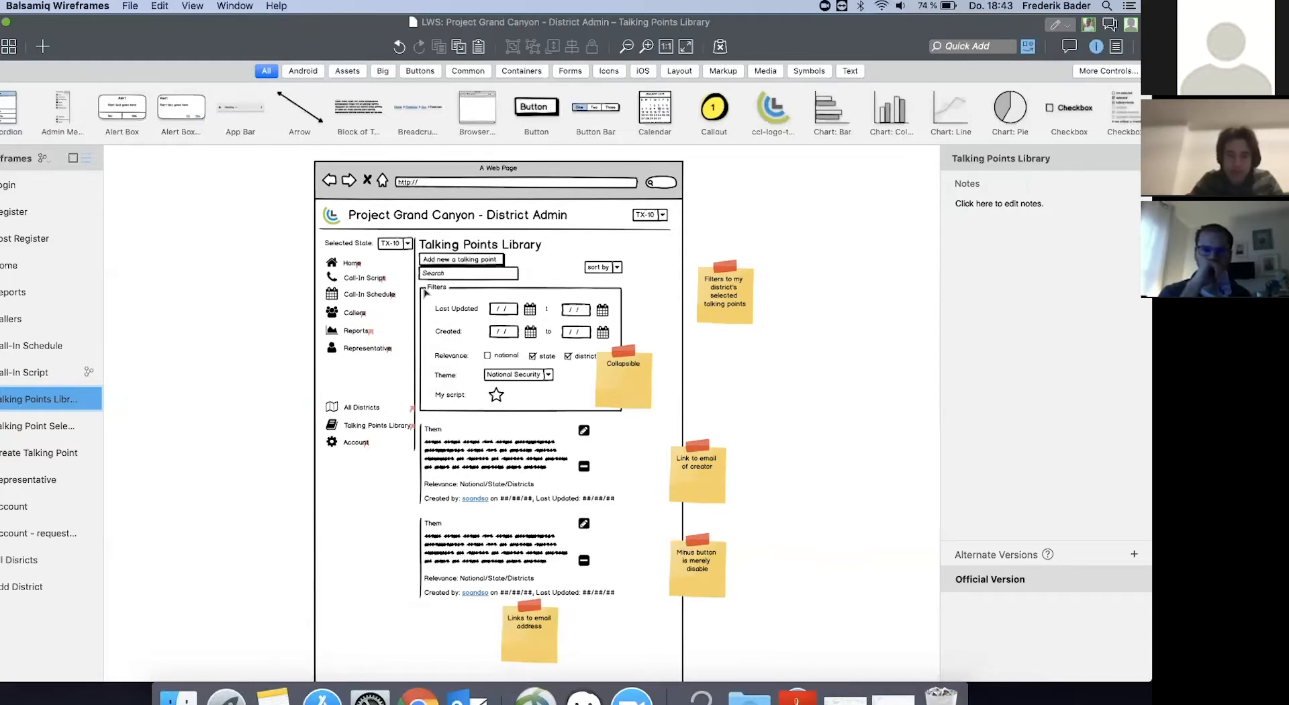
drag(594, 488, 413, 262)
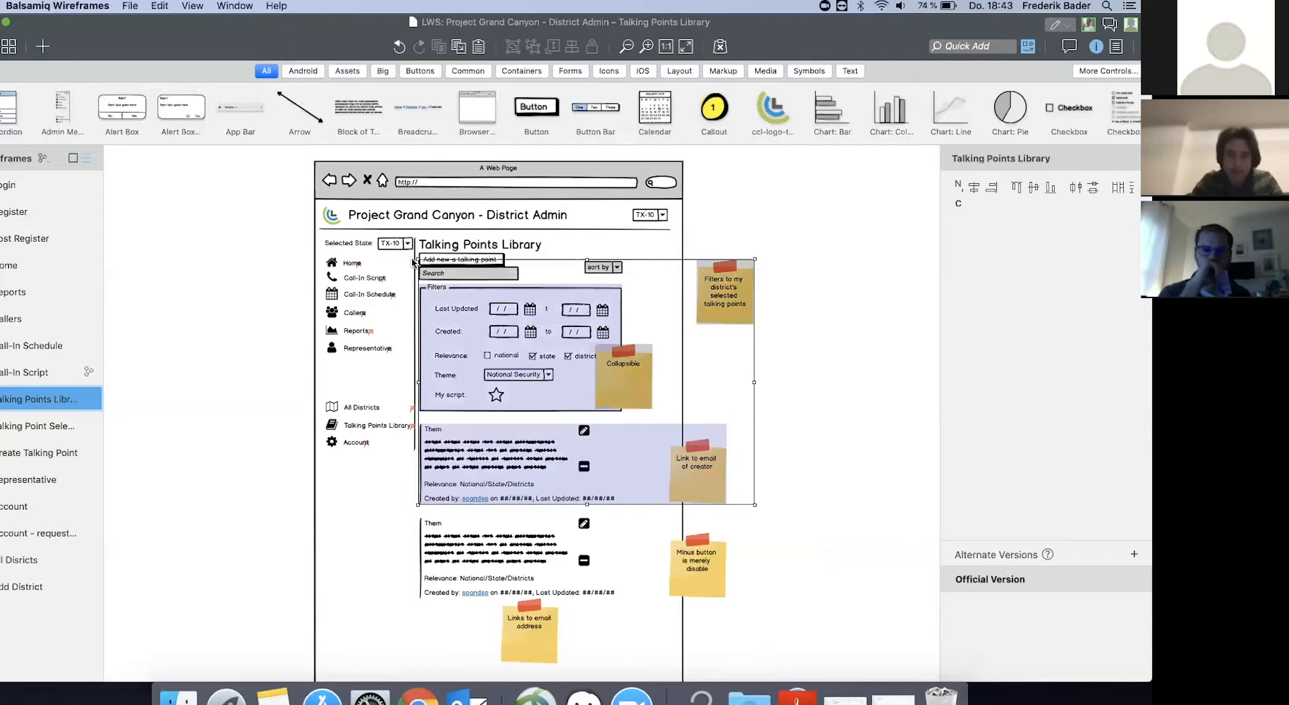
key(shift+Down)
key(shift+Down)
key(shift+Down)
key(shift+Down)
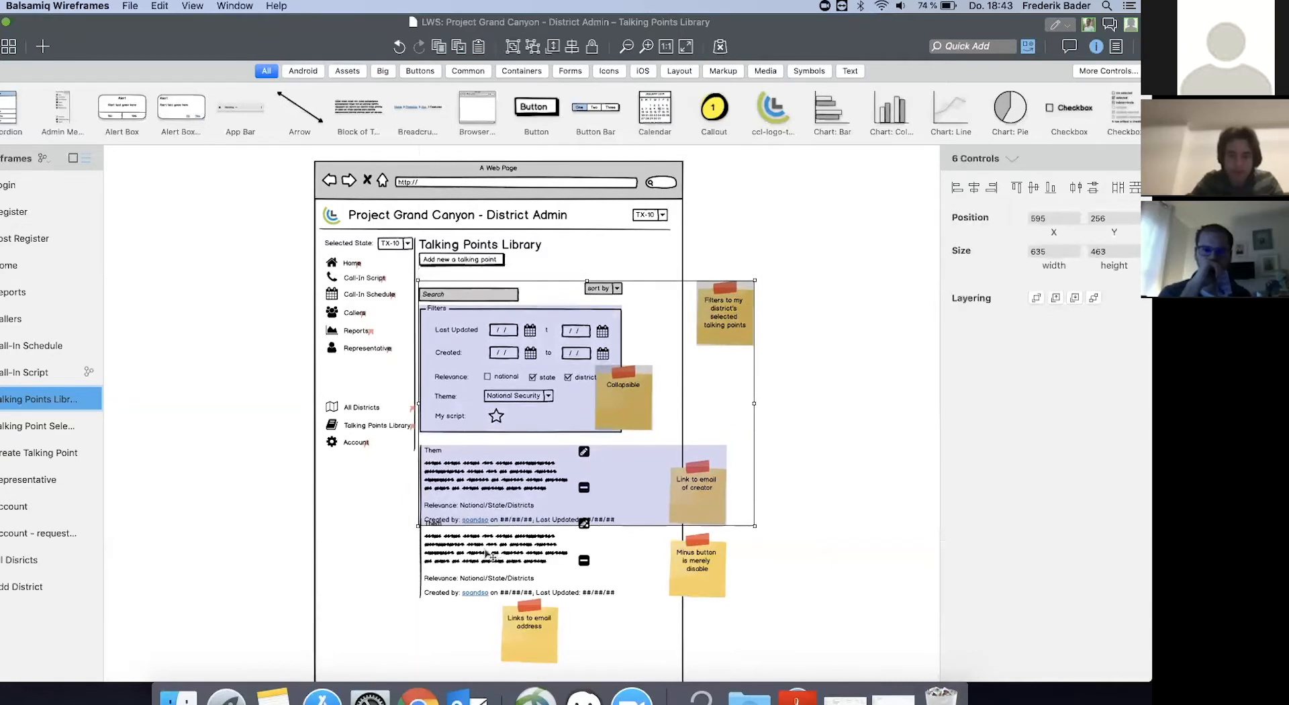
Move the second talking point group down to Y 753 so it no longer overlaps the first one
click(488, 555)
key(shift+Down)
key(shift+Down)
key(shift+Down)
key(shift+Down)
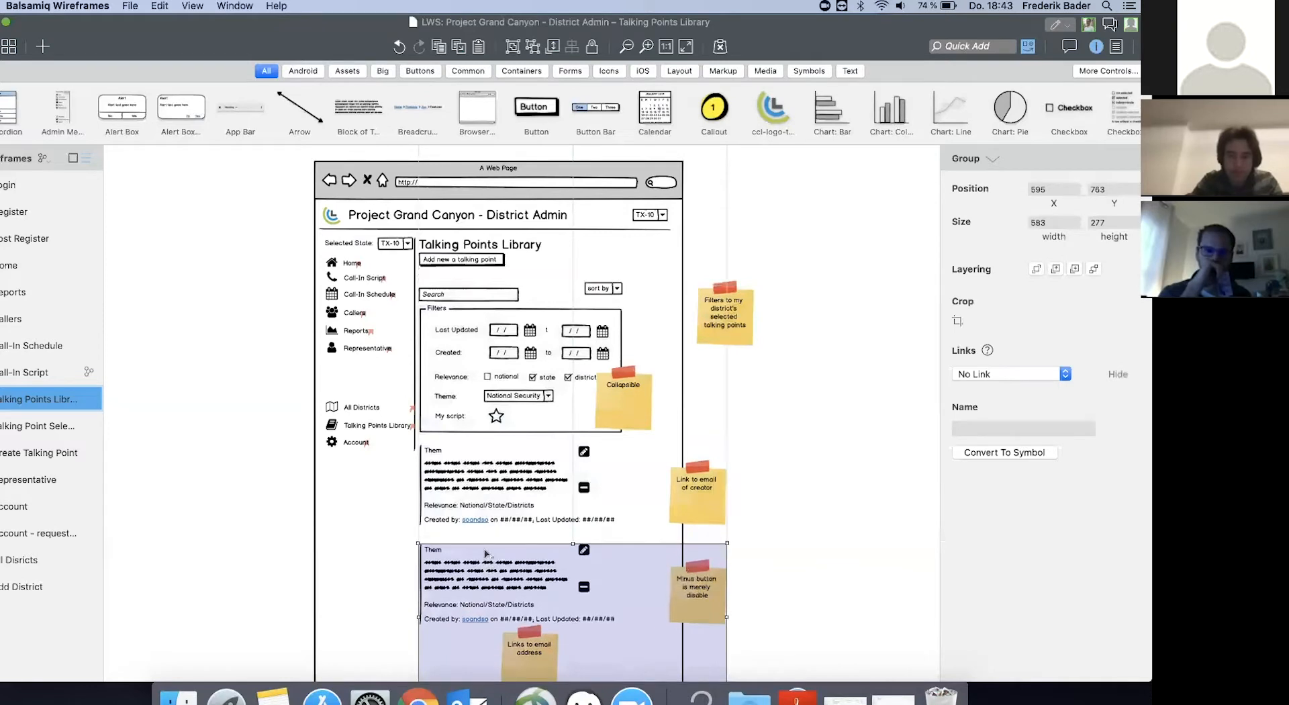
click(767, 420)
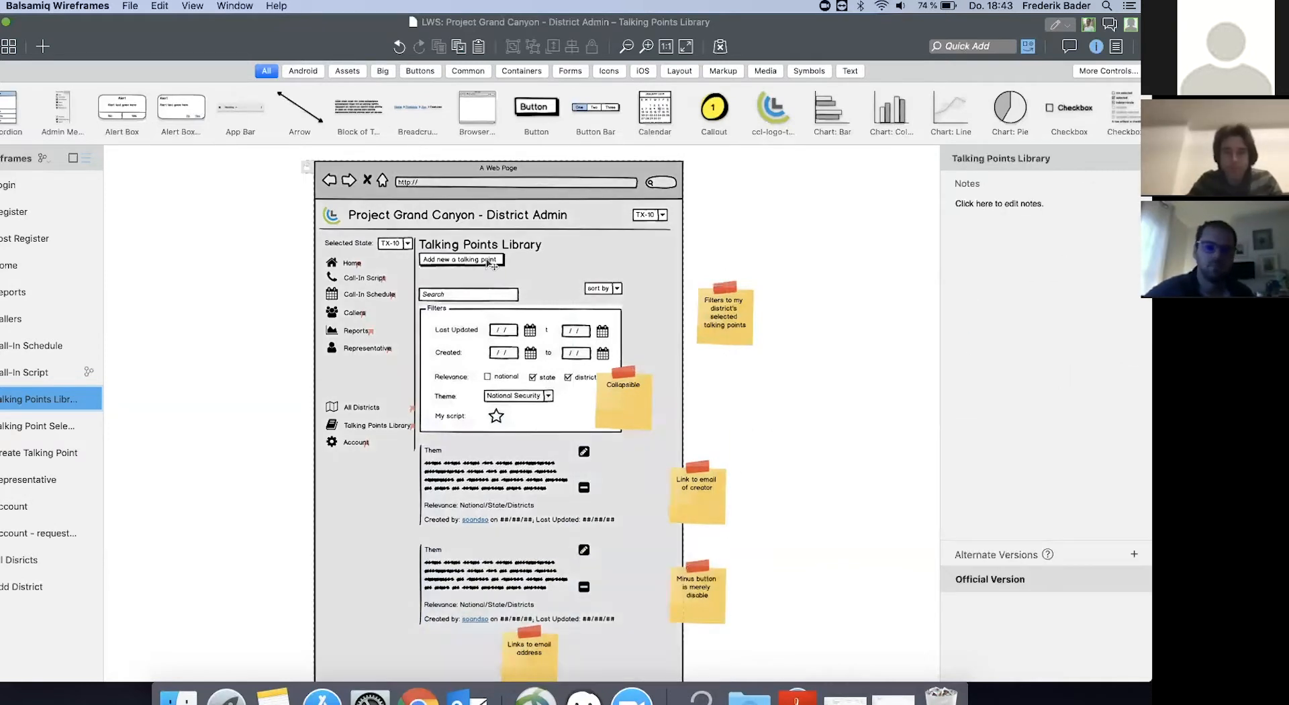
Nudge the "Add new a talking point" button down about 12 px, between the heading and the search field
click(488, 261)
key(Down)
key(Down)
key(Down)
key(Down)
key(Down)
key(Down)
key(Down)
key(Down)
key(Down)
key(Down)
key(Down)
key(Down)
click(778, 397)
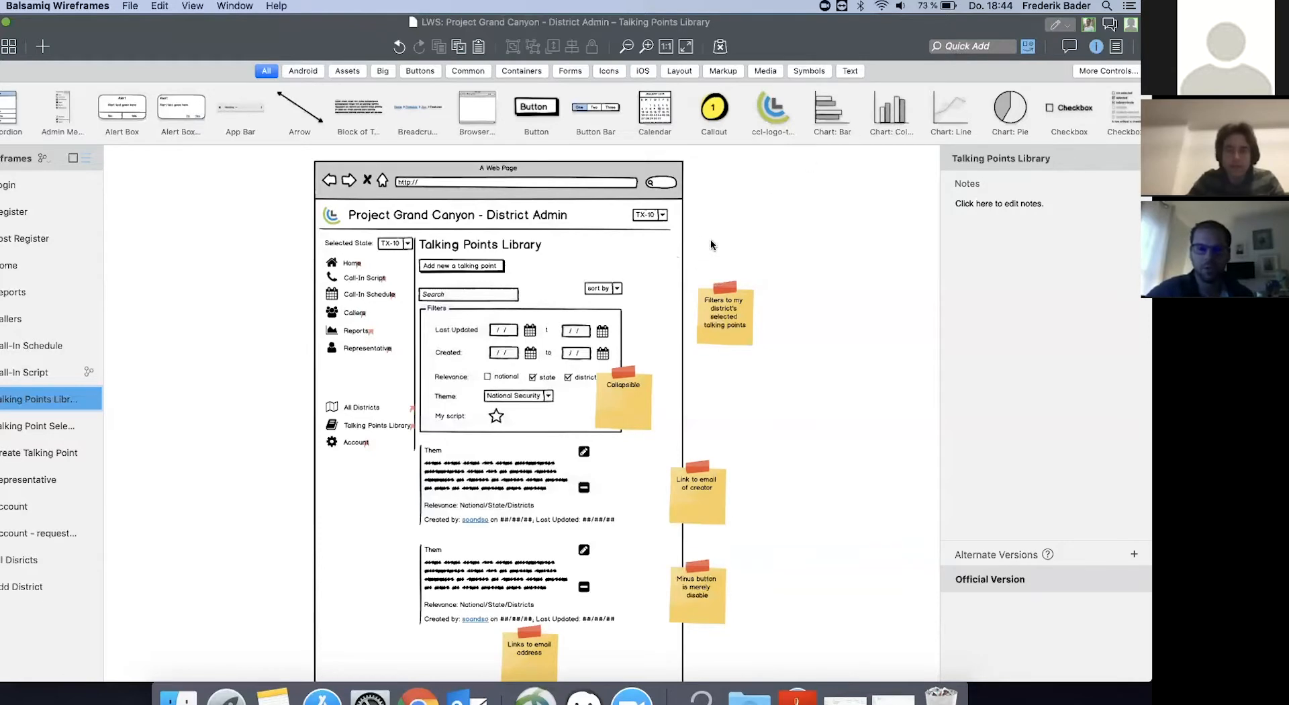
Add a magnifying-glass Search icon at size S (24 px) inside the far end of the search field
text(icon)
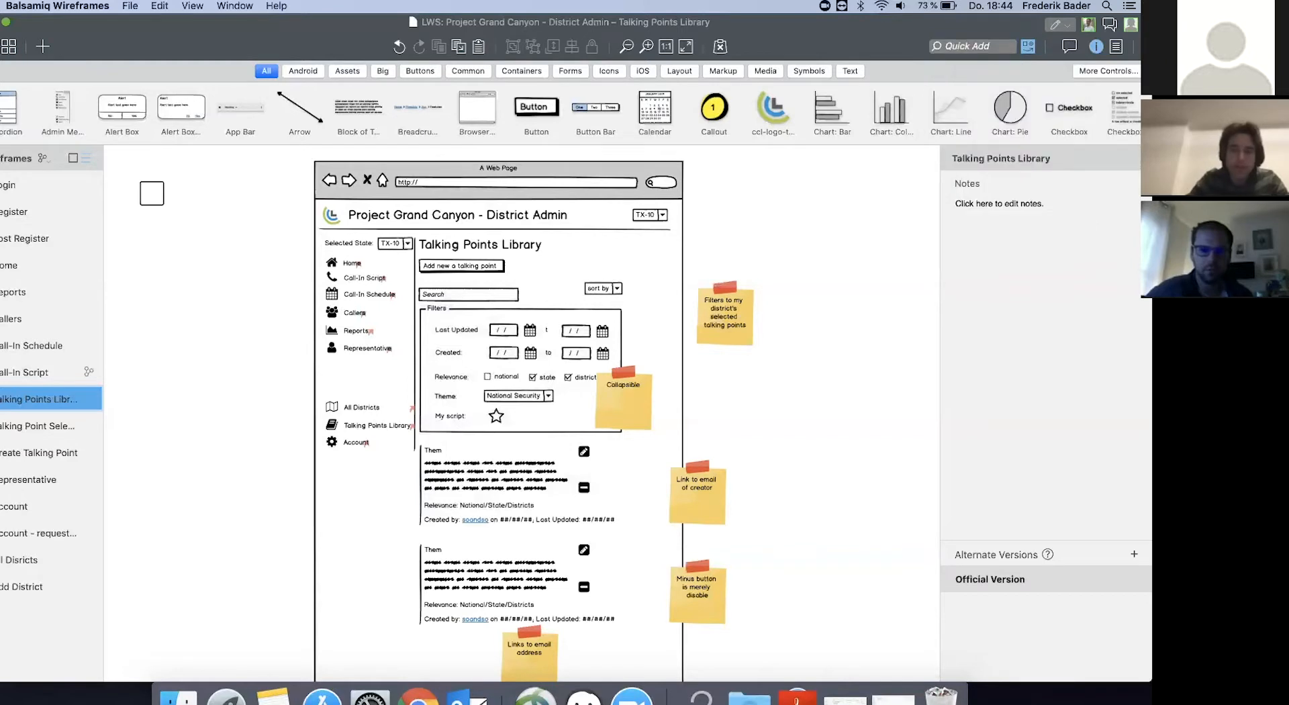
click(161, 201)
drag(162, 202, 525, 309)
click(1016, 413)
text(mag)
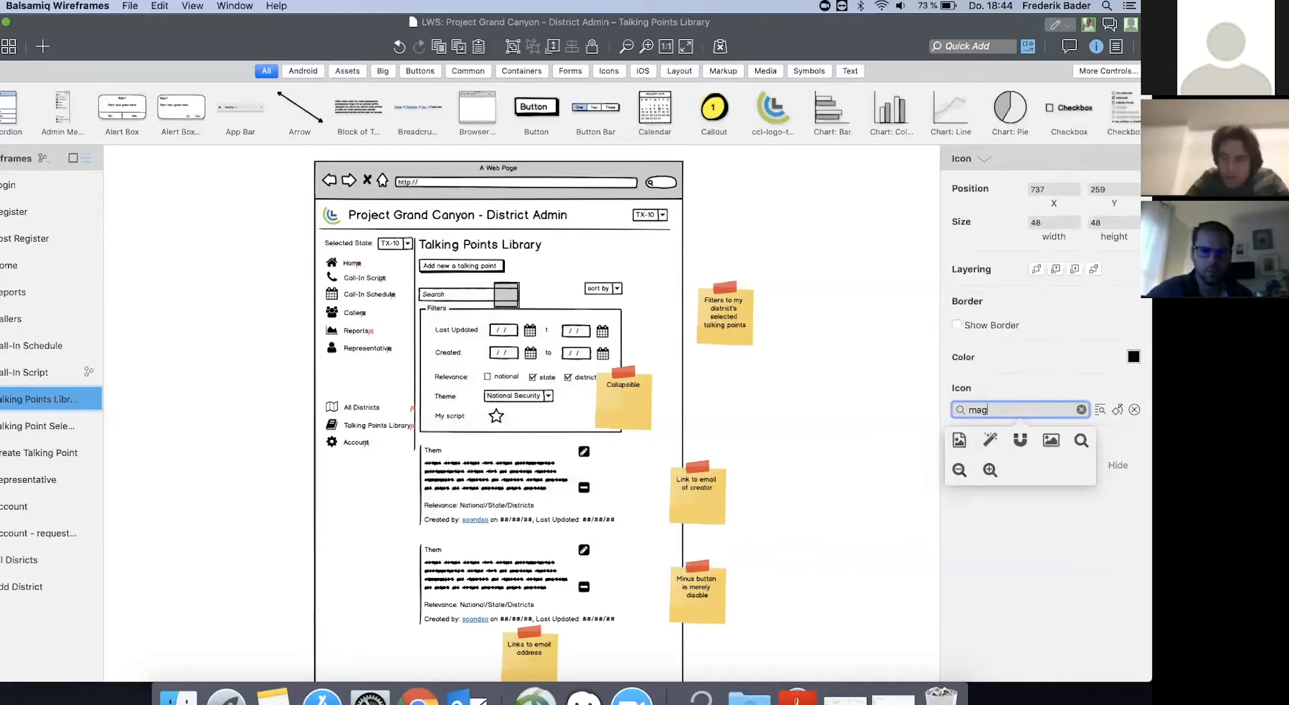
click(1080, 440)
drag(499, 292, 514, 302)
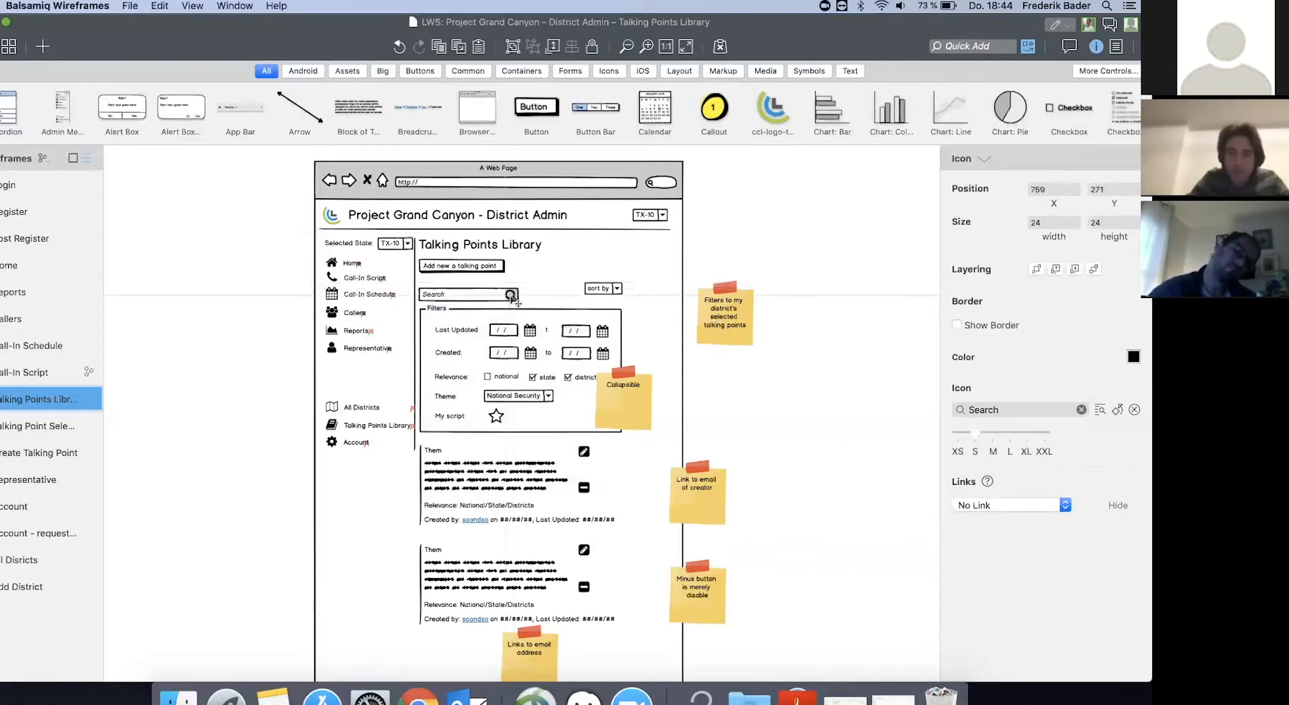
click(704, 246)
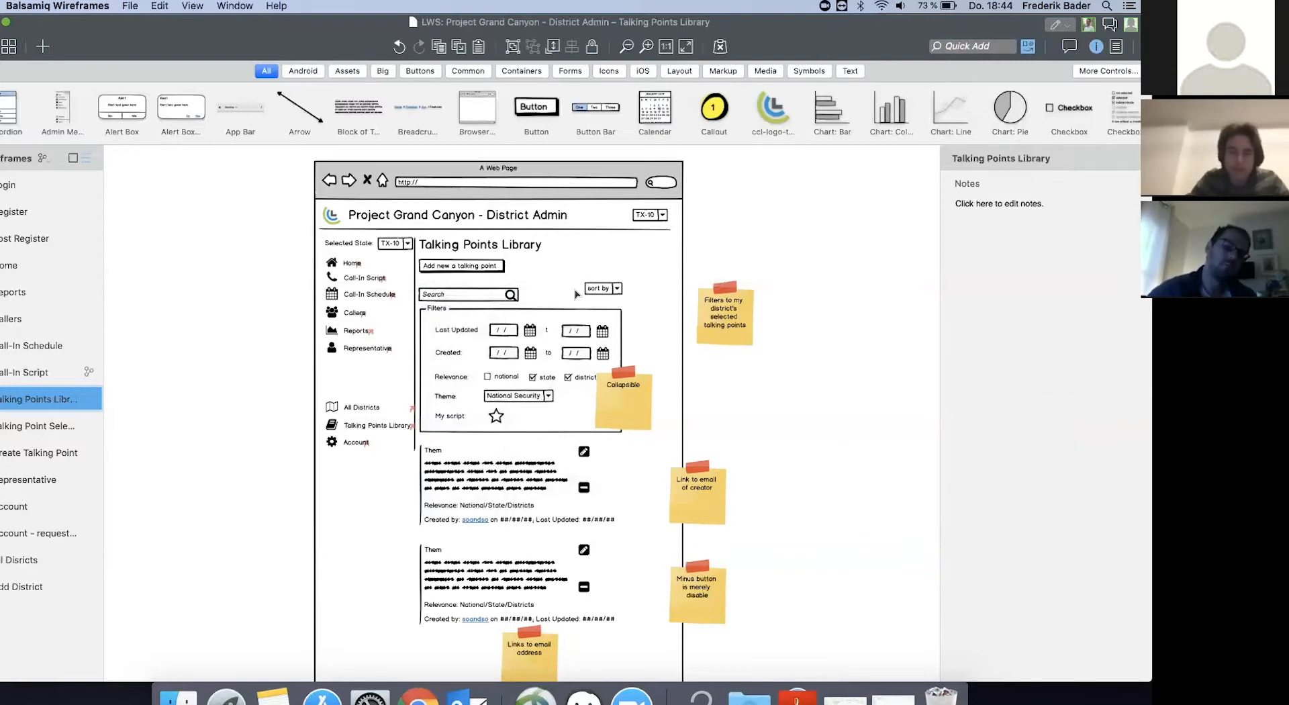
Shrink the Search icon to size XS (16 px) and adjust its position within the search field
click(512, 296)
drag(973, 432, 957, 432)
click(704, 268)
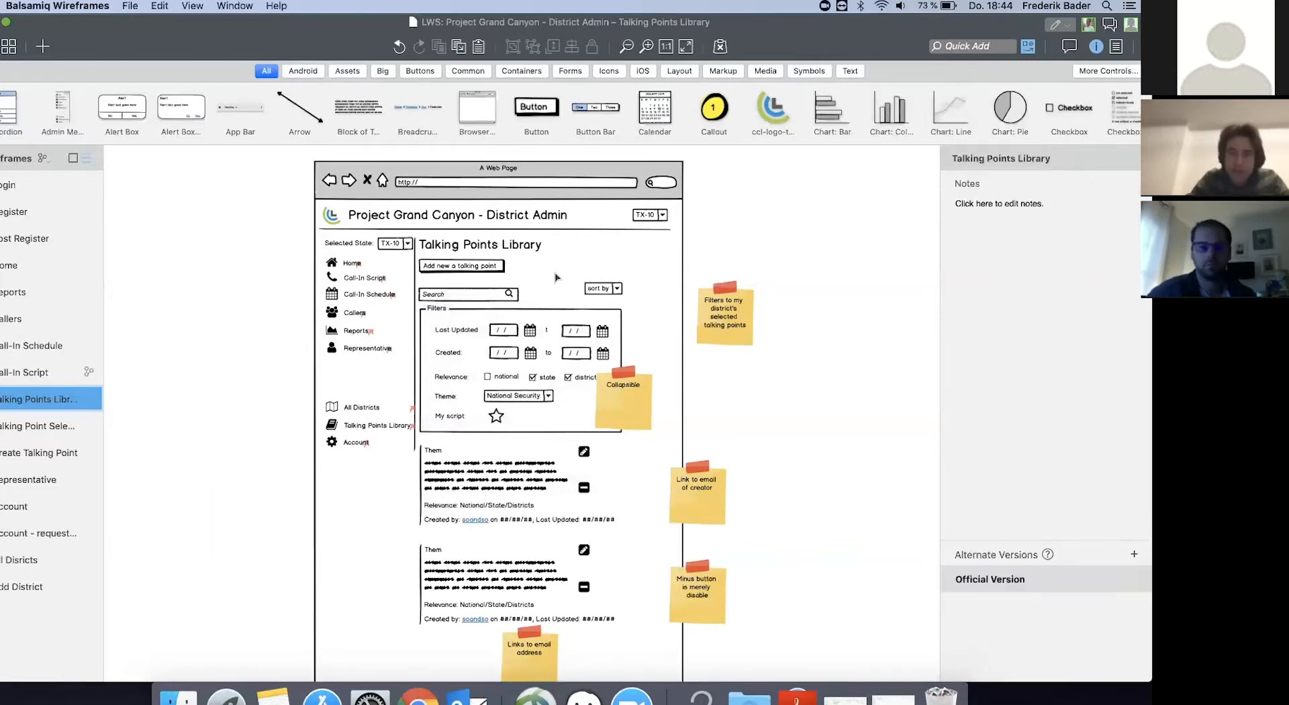
click(510, 297)
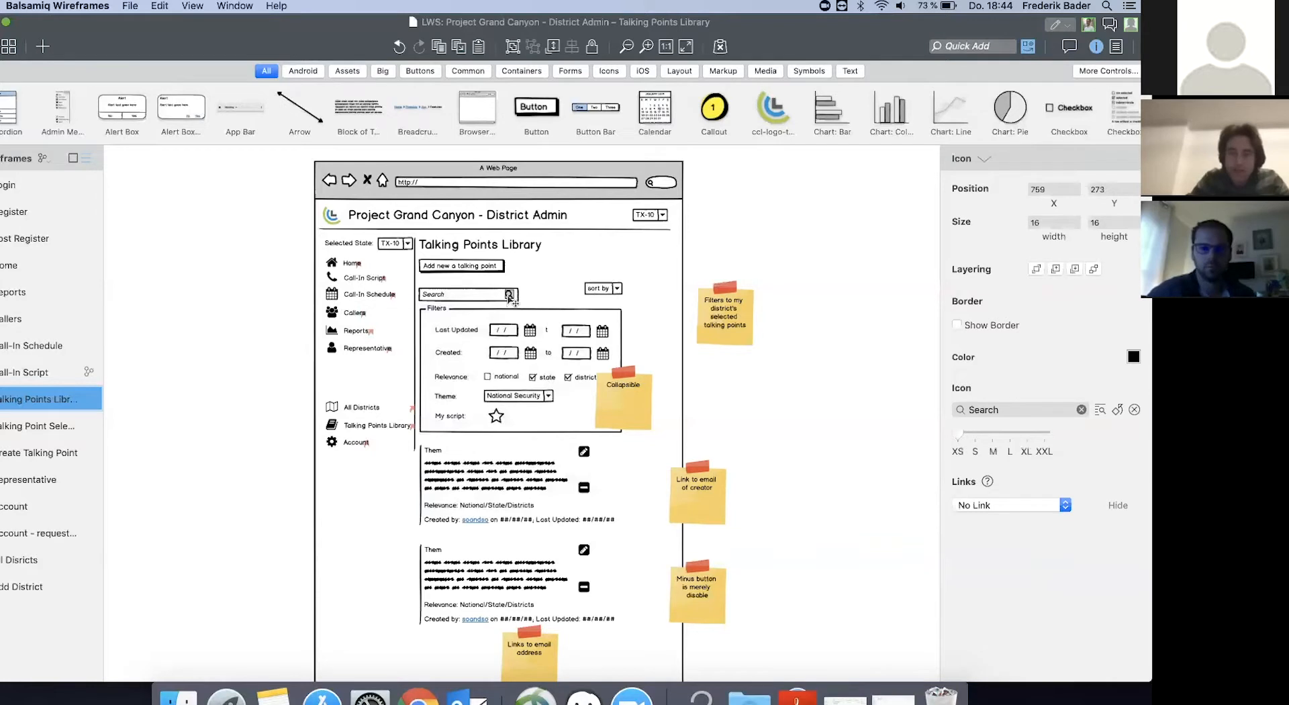
click(731, 237)
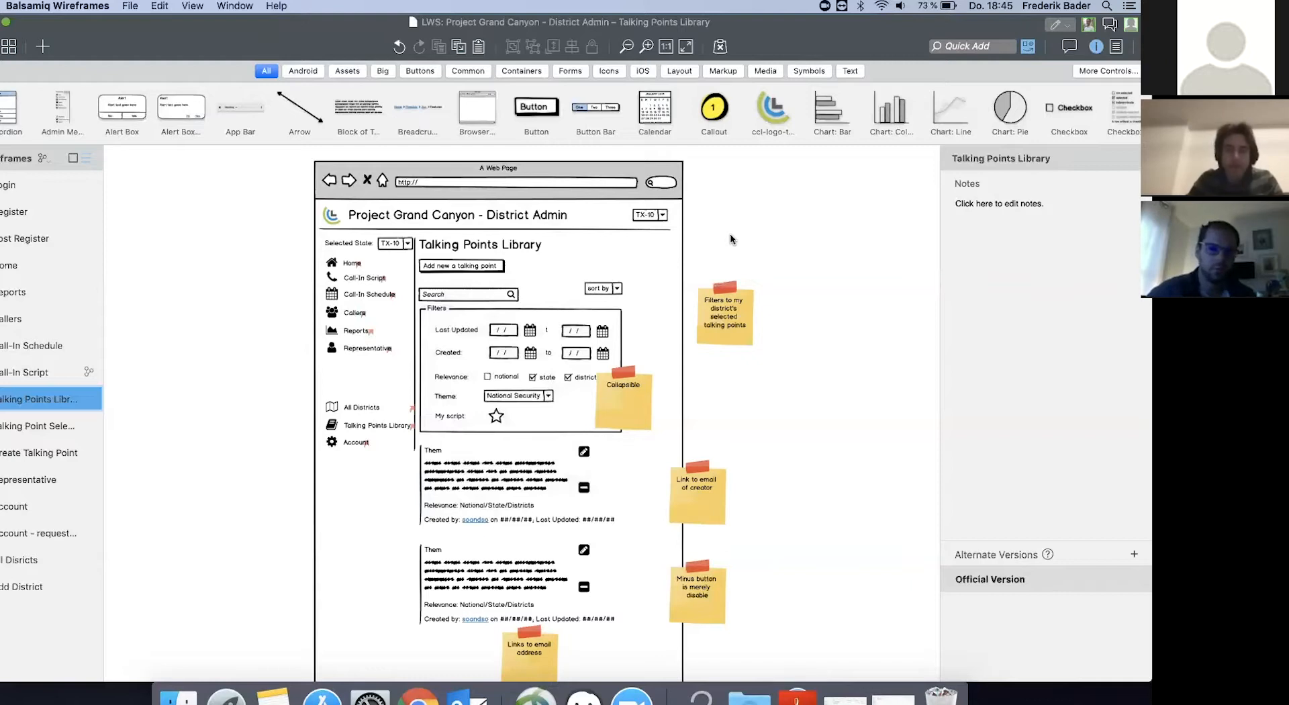
Move the "sort by" dropdown from above the Filters section to just below it
click(607, 291)
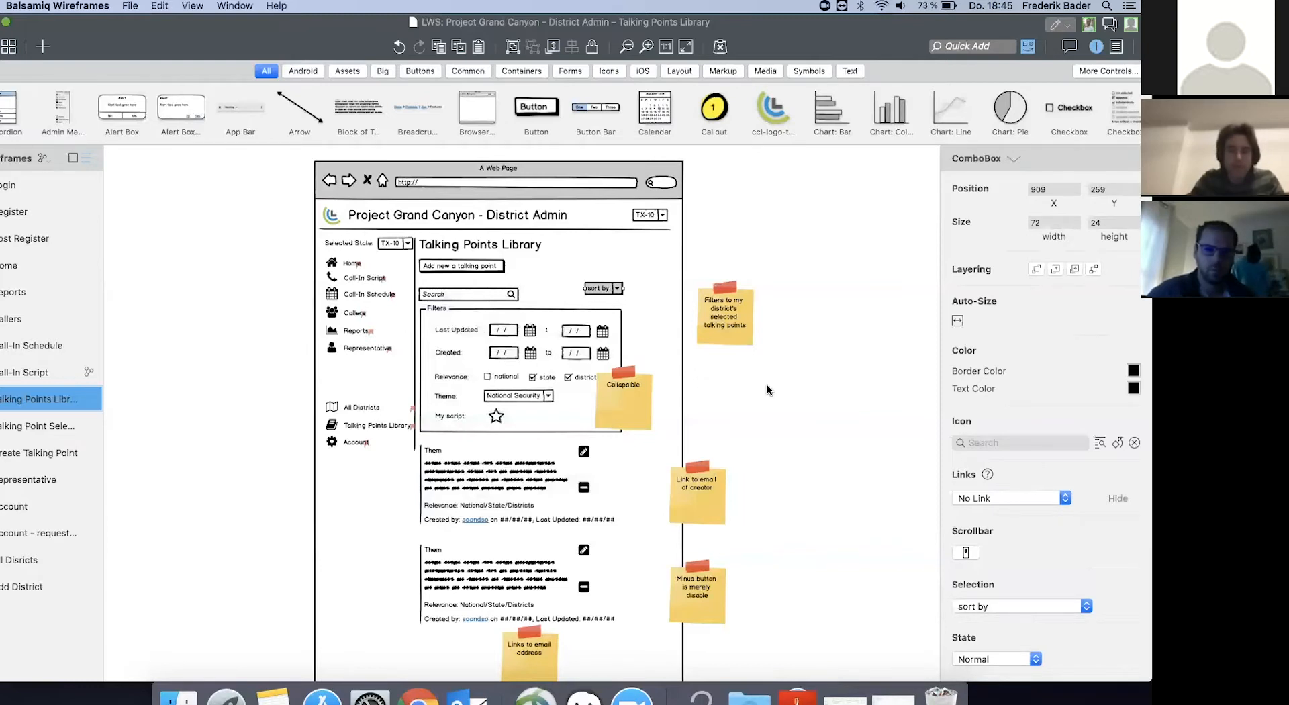
scroll(767, 384, down, 1)
scroll(767, 384, down, 5)
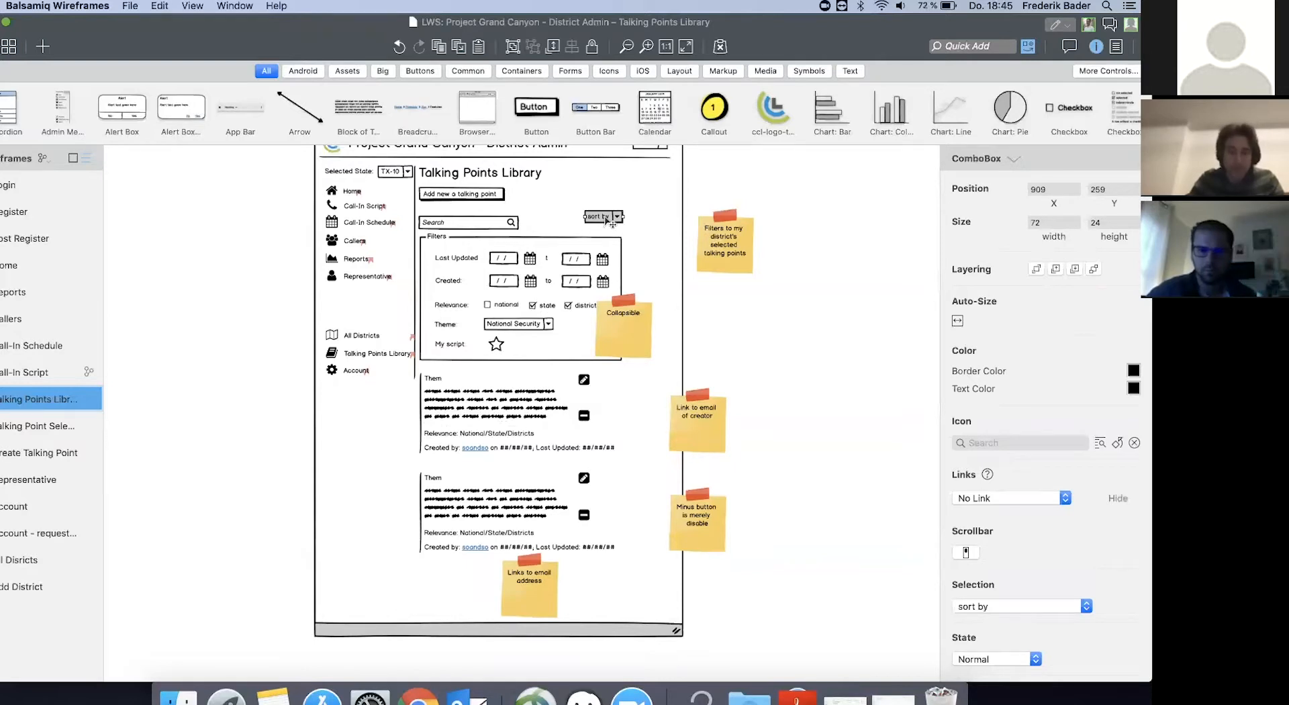
drag(606, 221, 607, 376)
Move both talking point groups down together to Y 627 to make room for the sort dropdown
click(540, 387)
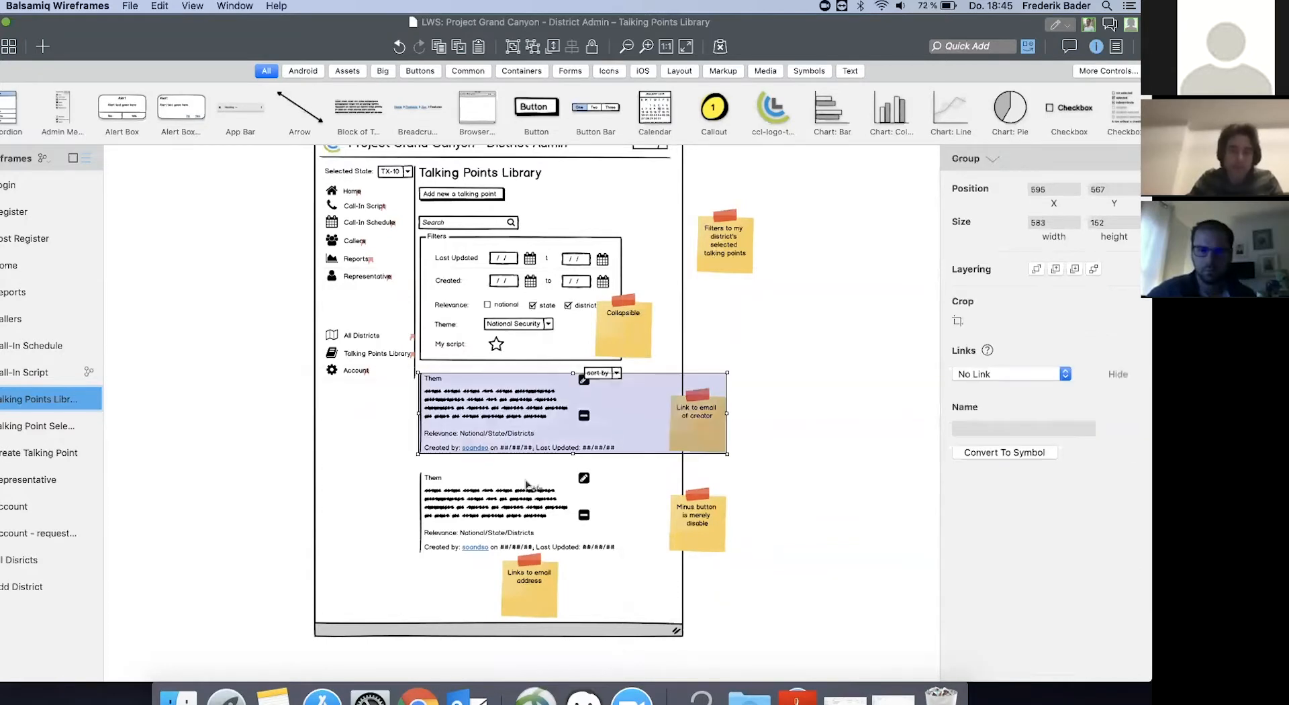
shift+click(526, 484)
key(shift+Down)
key(shift+Down)
key(shift+Down)
key(shift+Down)
key(shift+Down)
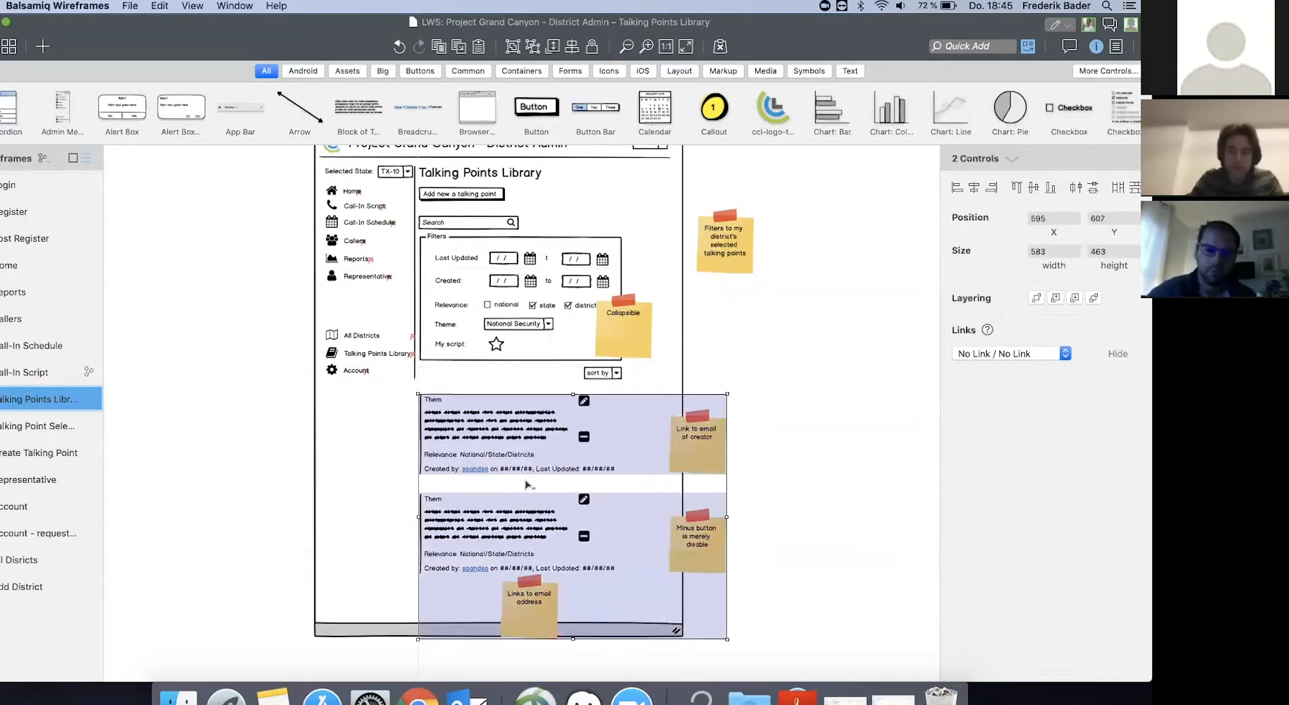
key(shift+Down)
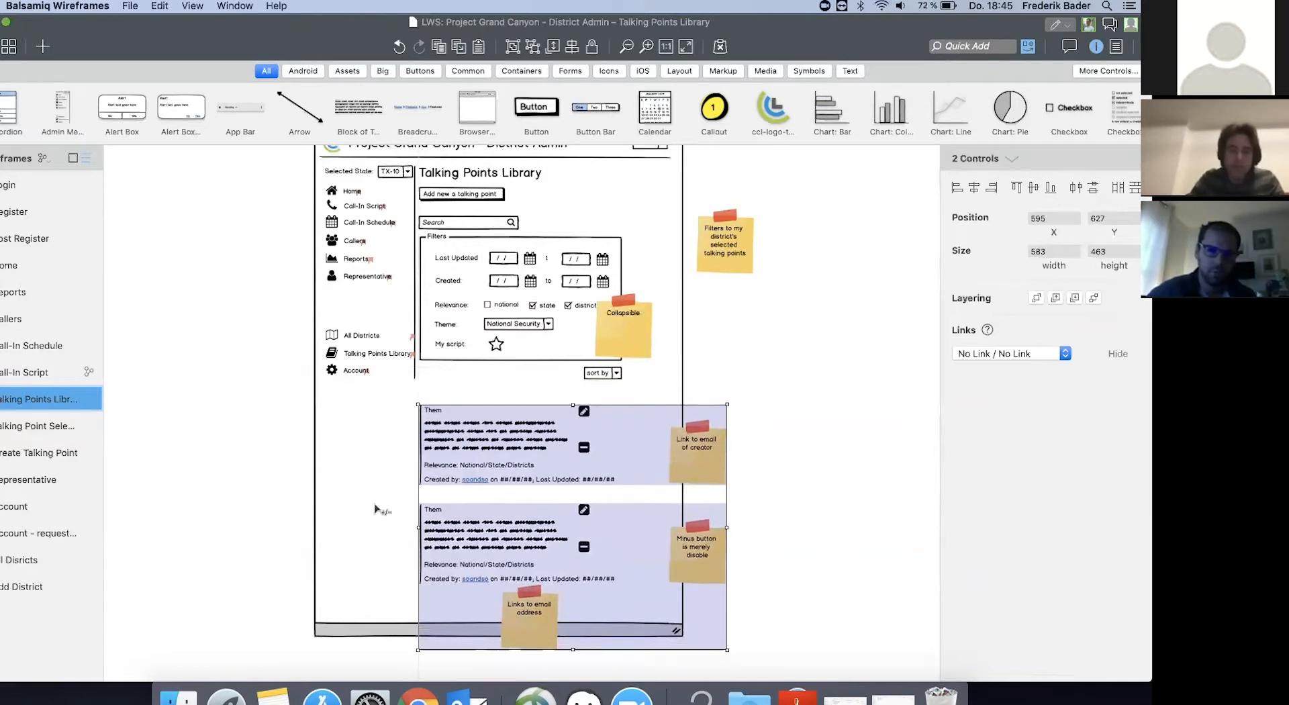
click(396, 517)
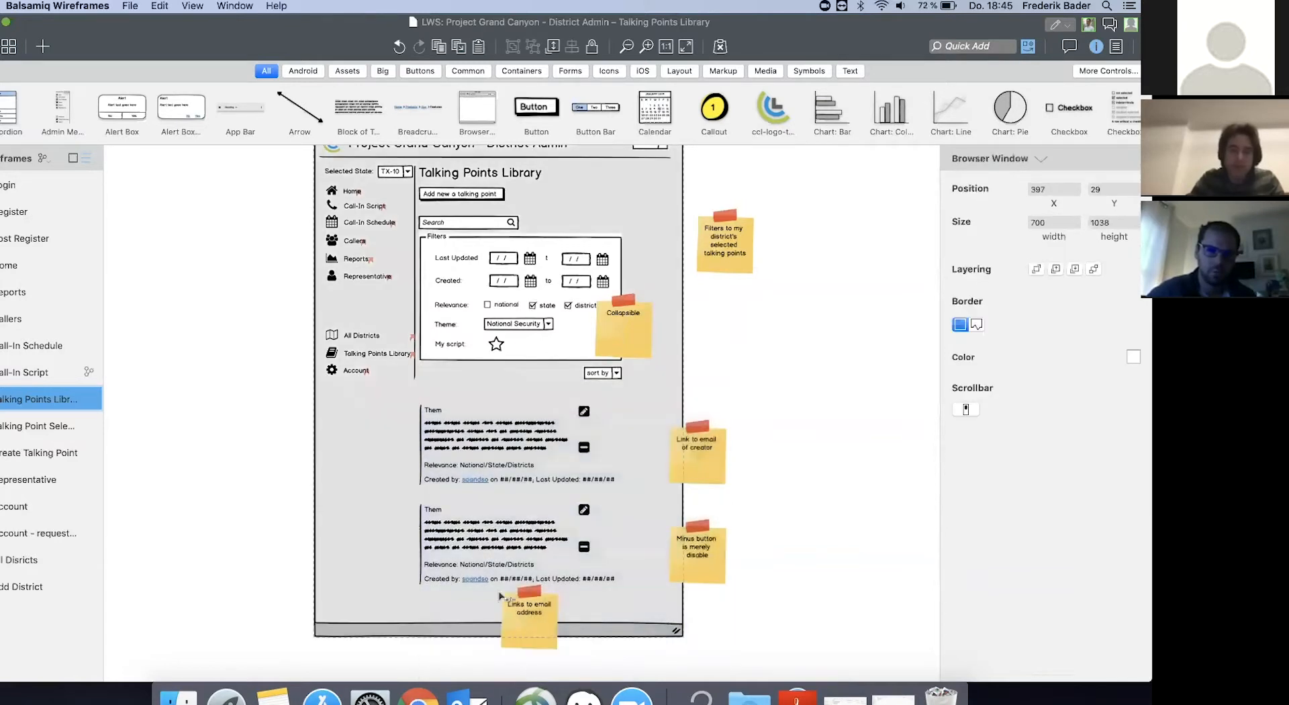
click(722, 398)
Align the "sort by" dropdown with the left edge of the Filters section, at X 598, Y 561
click(613, 374)
key(shift+Left)
key(shift+Left)
key(shift+Left)
key(shift+Left)
key(shift+Left)
key(shift+Left)
key(shift+Left)
key(shift+Left)
key(shift+Left)
key(shift+Left)
key(shift+Left)
key(shift+Left)
key(shift+Left)
key(shift+Left)
key(shift+Left)
key(shift+Left)
key(shift+Left)
key(shift+Left)
key(shift+Left)
key(shift+Left)
key(shift+Left)
key(shift+Left)
key(shift+Left)
key(shift+Left)
key(shift+Left)
key(shift+Left)
key(shift+Left)
key(shift+Left)
key(shift+Left)
key(Down)
key(Down)
key(Down)
key(Down)
key(Down)
key(Down)
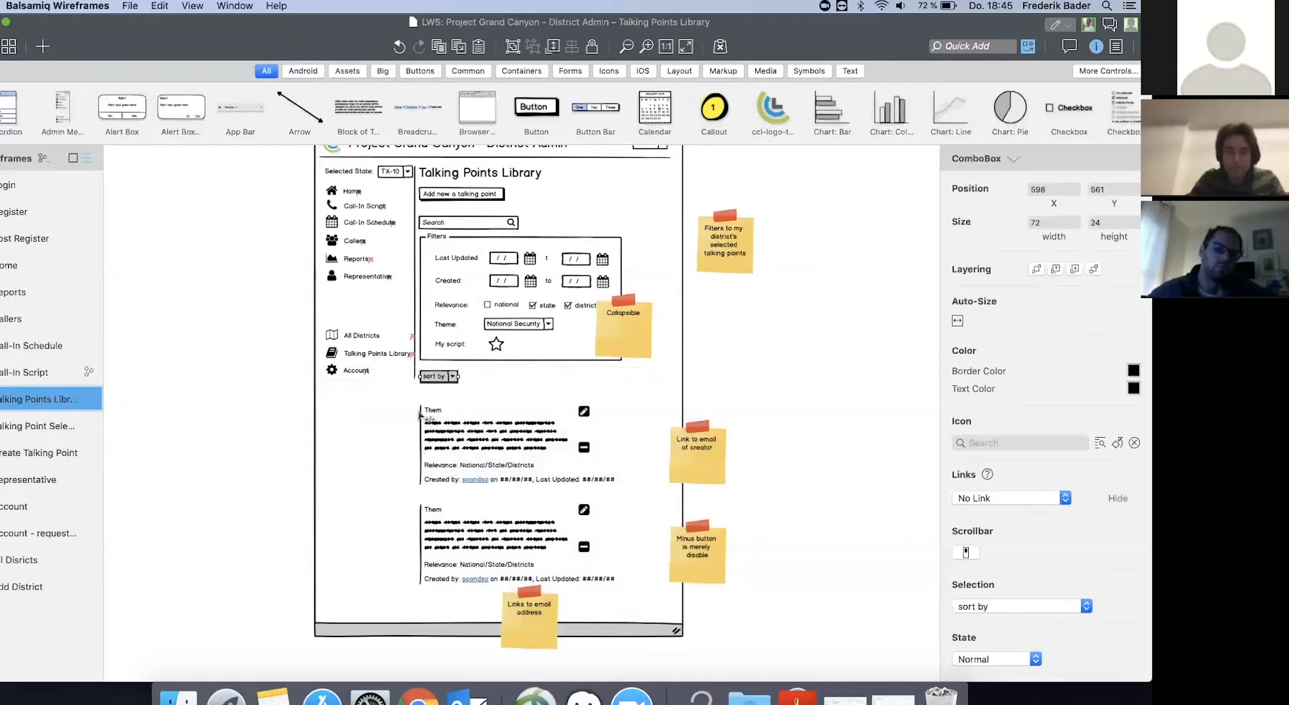
Widen the sort dropdown to 165 px and change its text to "sort by creation date"
drag(459, 375, 508, 379)
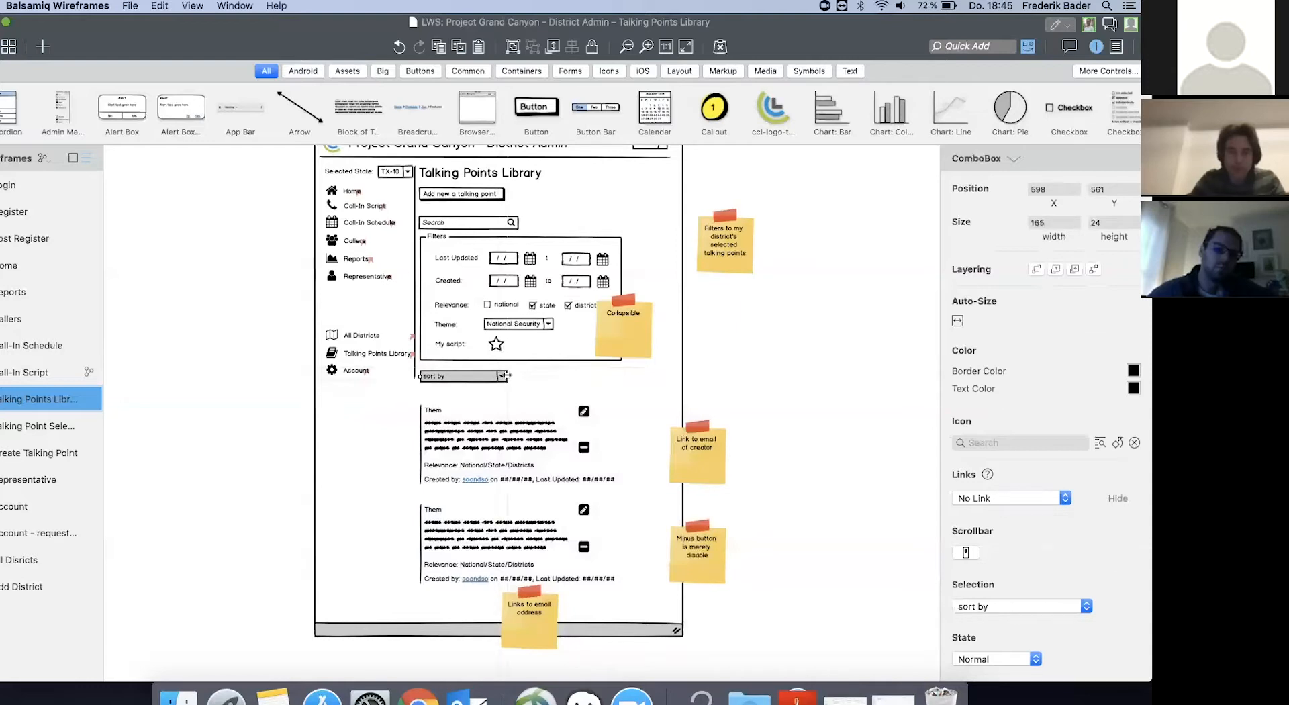
click(709, 342)
click(490, 378)
double_click(462, 378)
click(478, 387)
text(creation date)
click(713, 315)
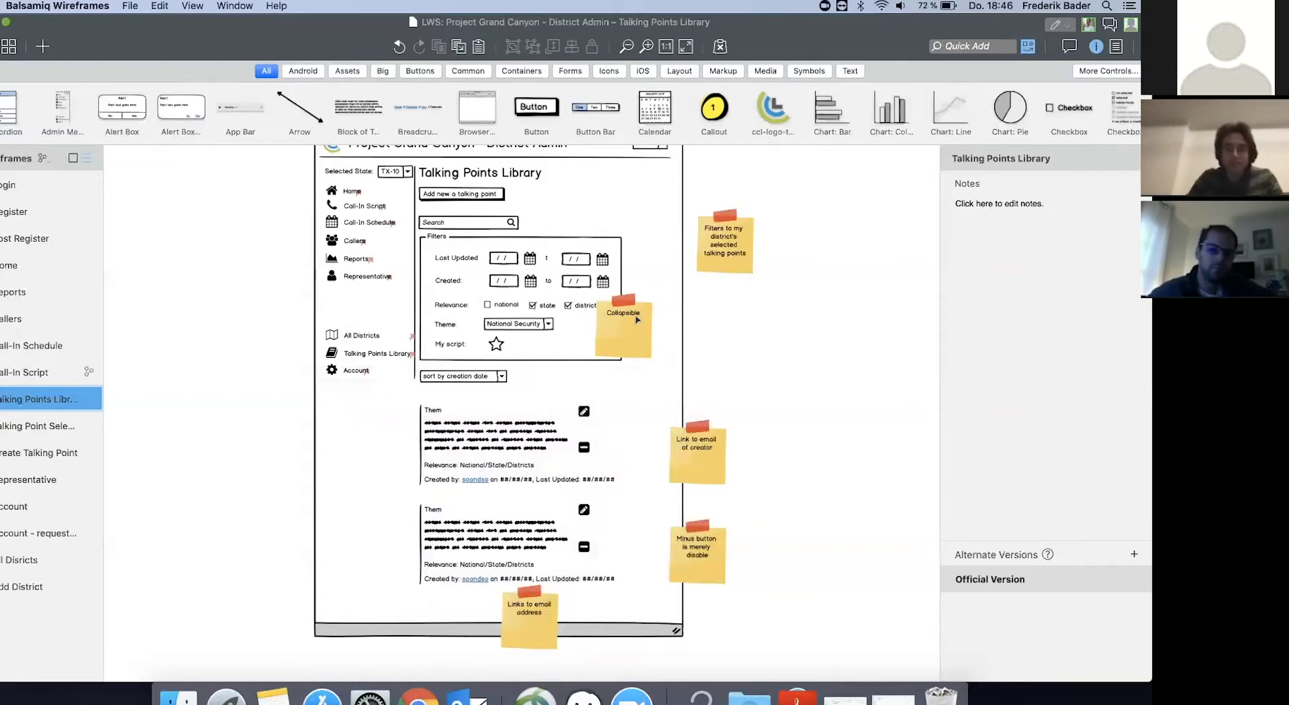
Move the "Collapsible" note outside the Filters section and add an "Apply filter" button in the section's lower right corner at X 884, Y 511
drag(640, 318, 658, 284)
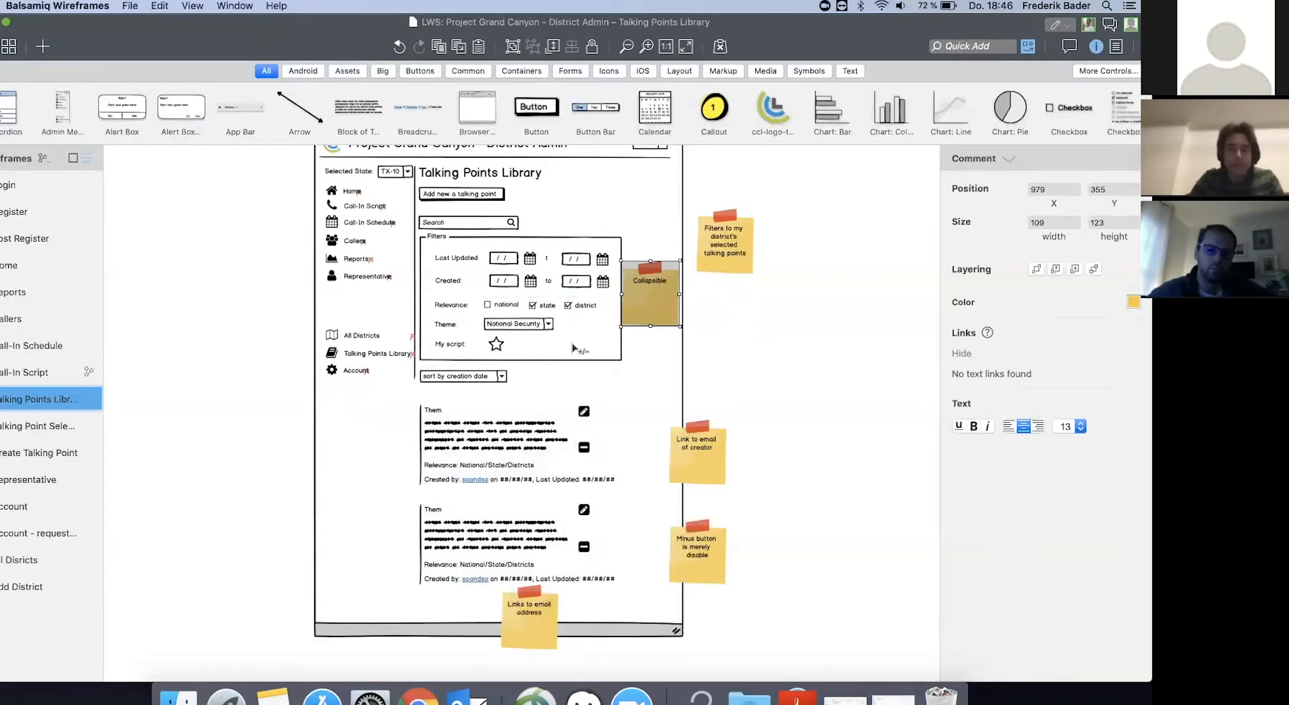
text(/)
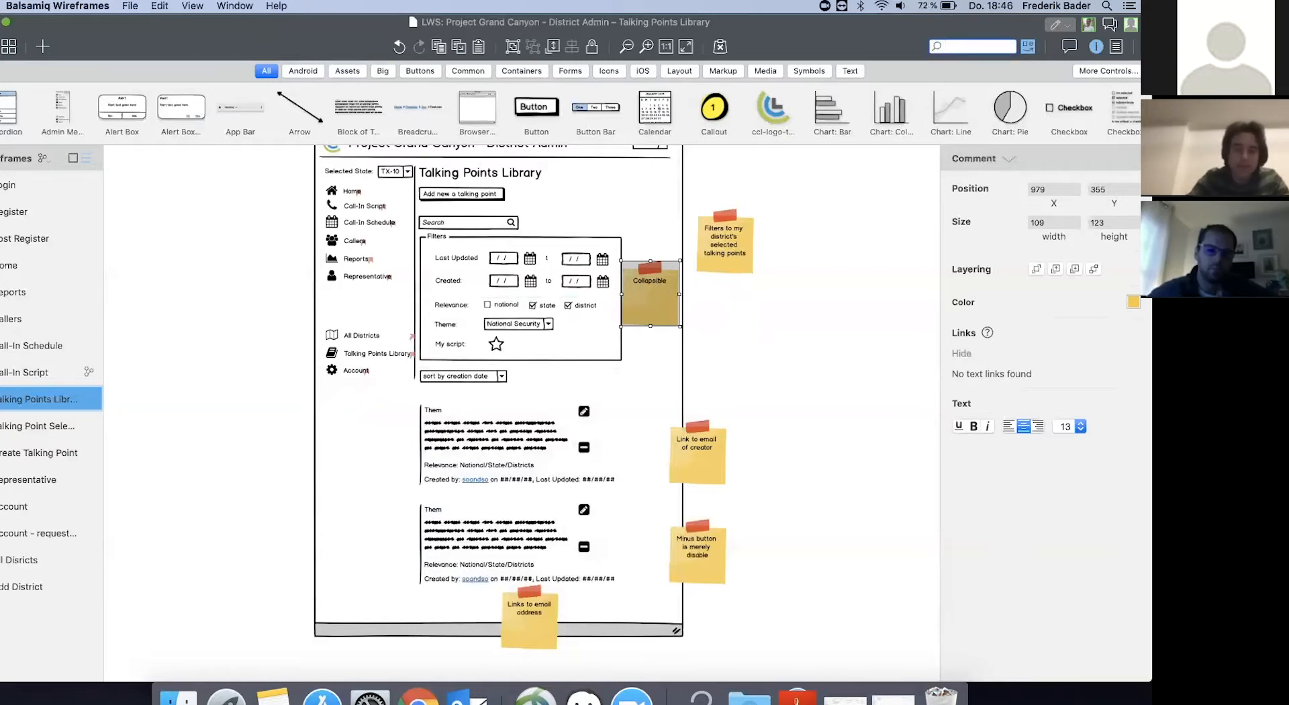
text(butt)
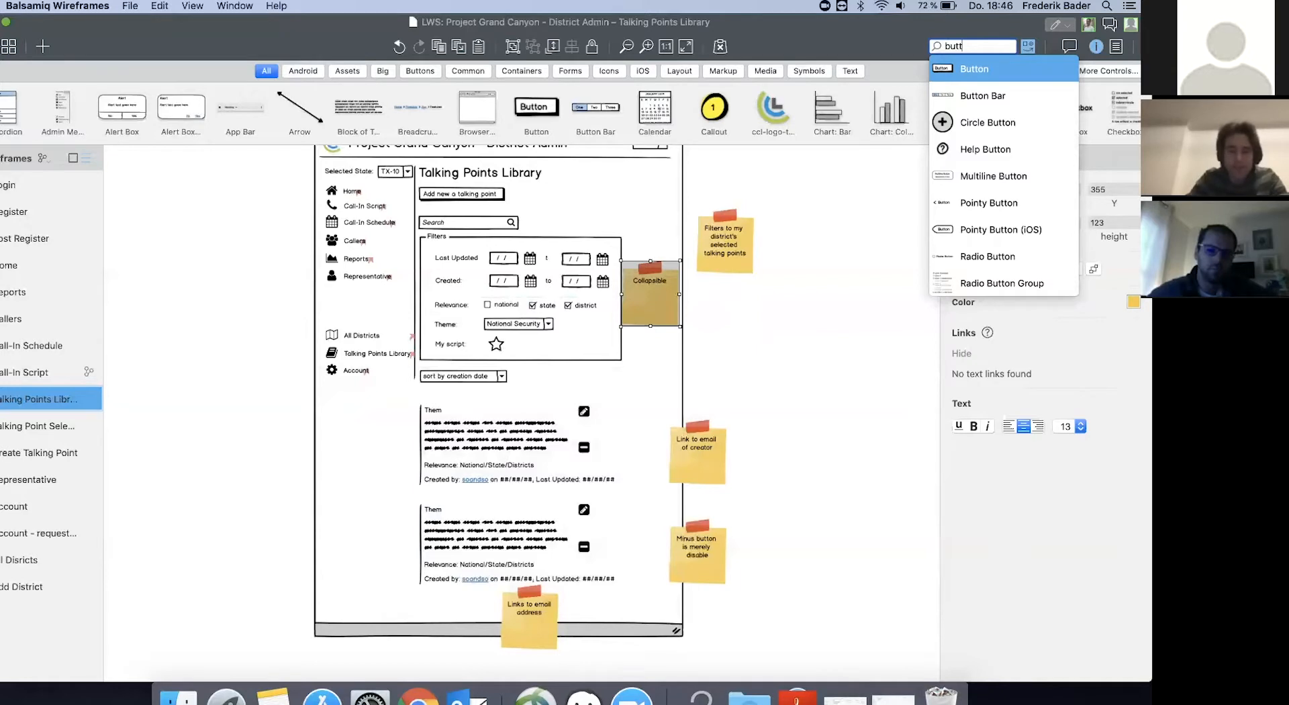
key(Return)
key(Return)
text(Apply filter)
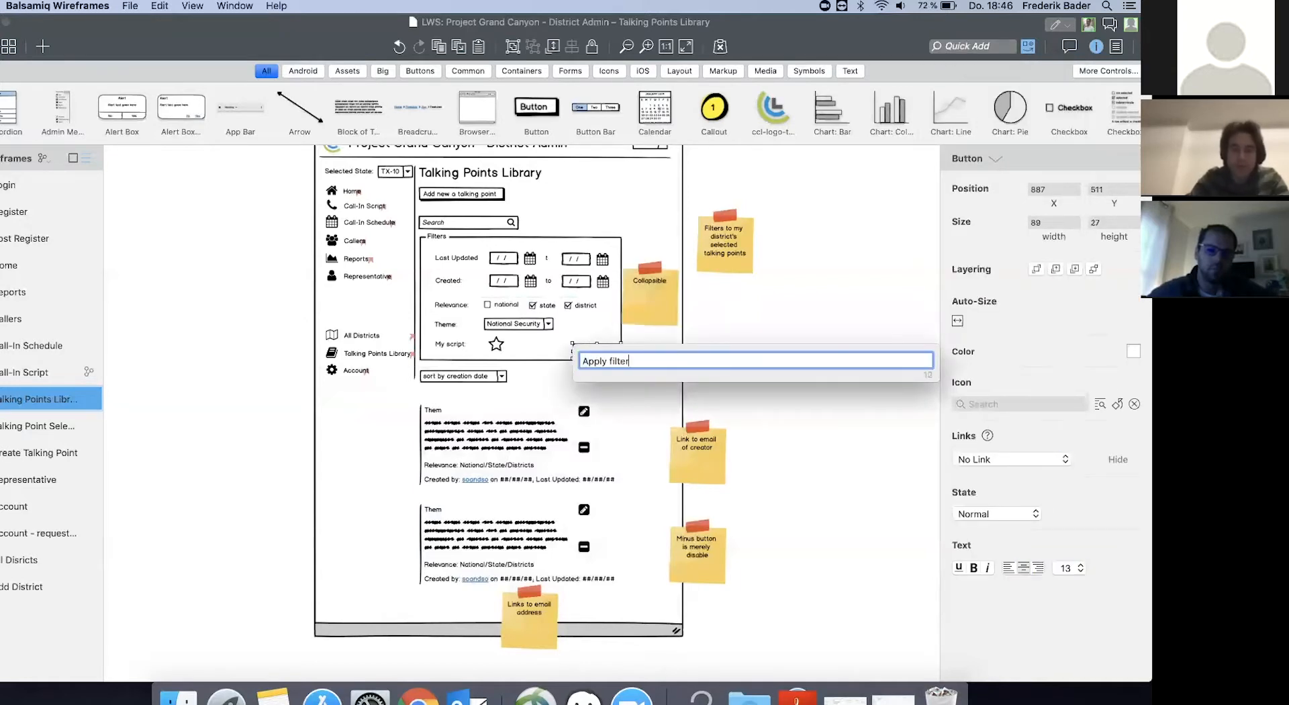
key(Return)
key(Left)
key(Left)
key(Left)
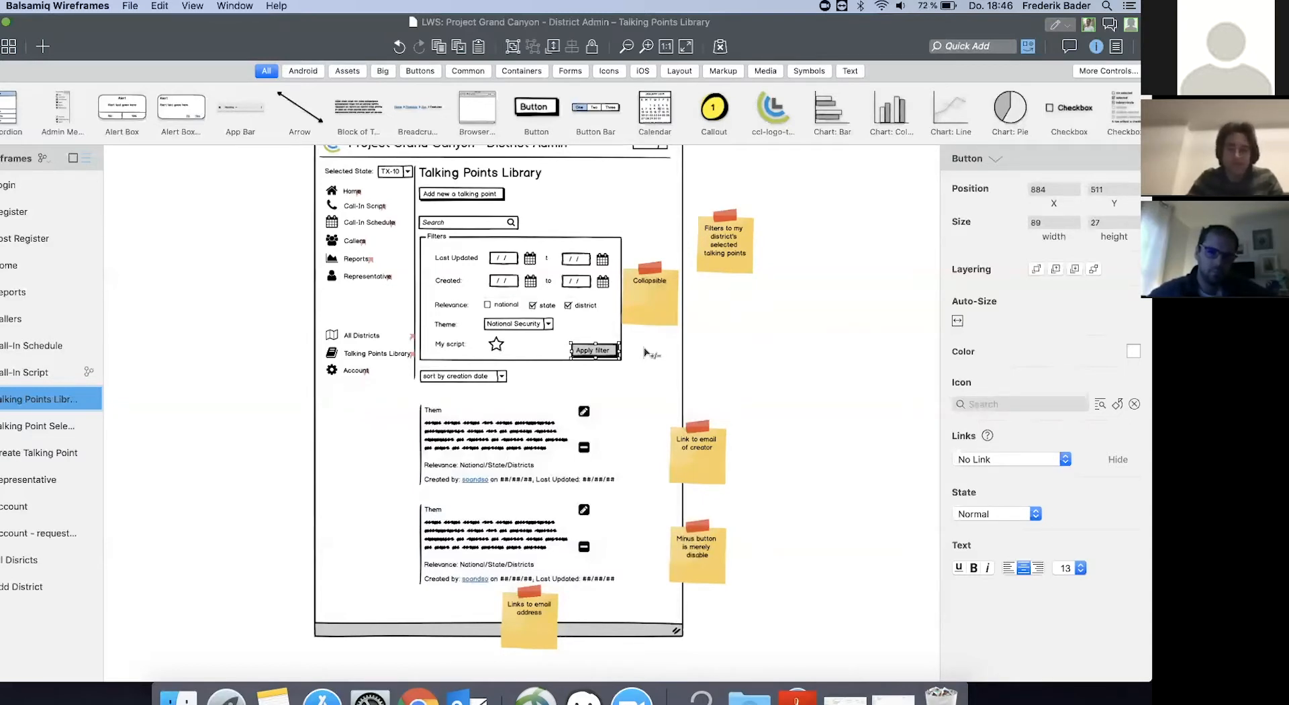
Add a link control with the text "Cancel" just outside the Filters section, level with the "Apply filter" button
key(slash)
text(link)
key(Return)
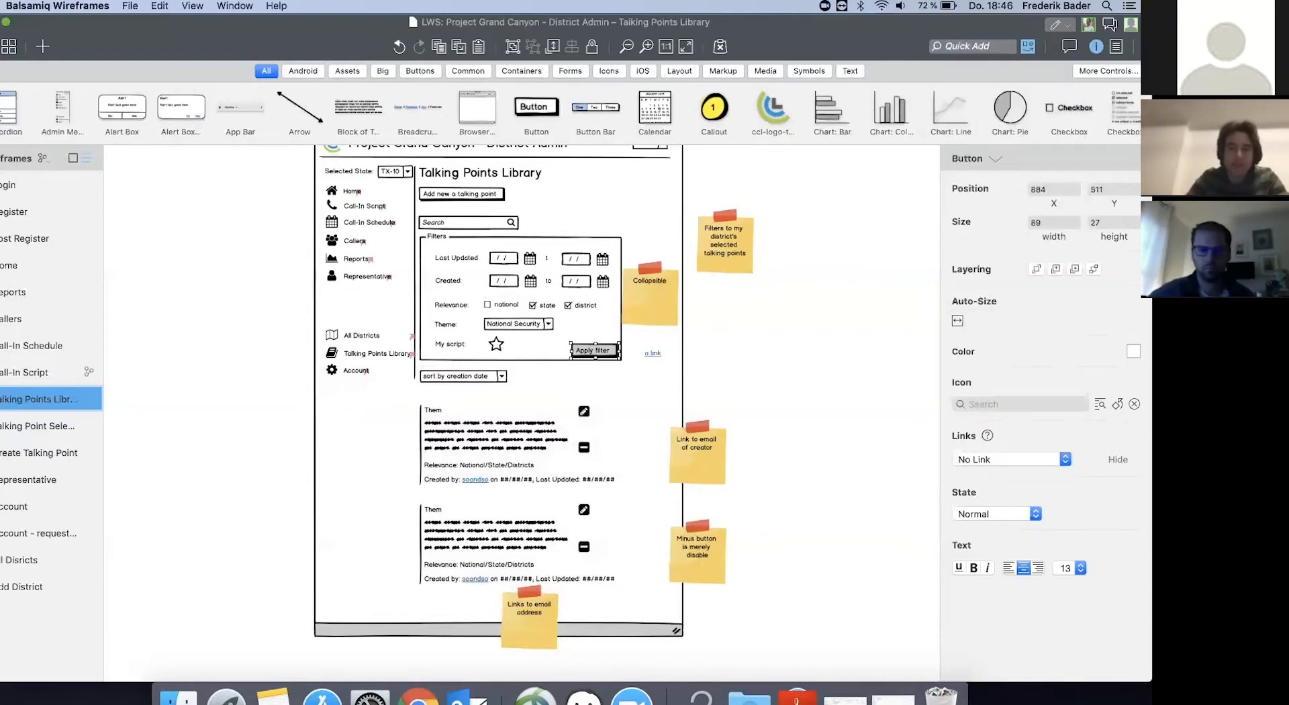
key(Return)
text(Canc)
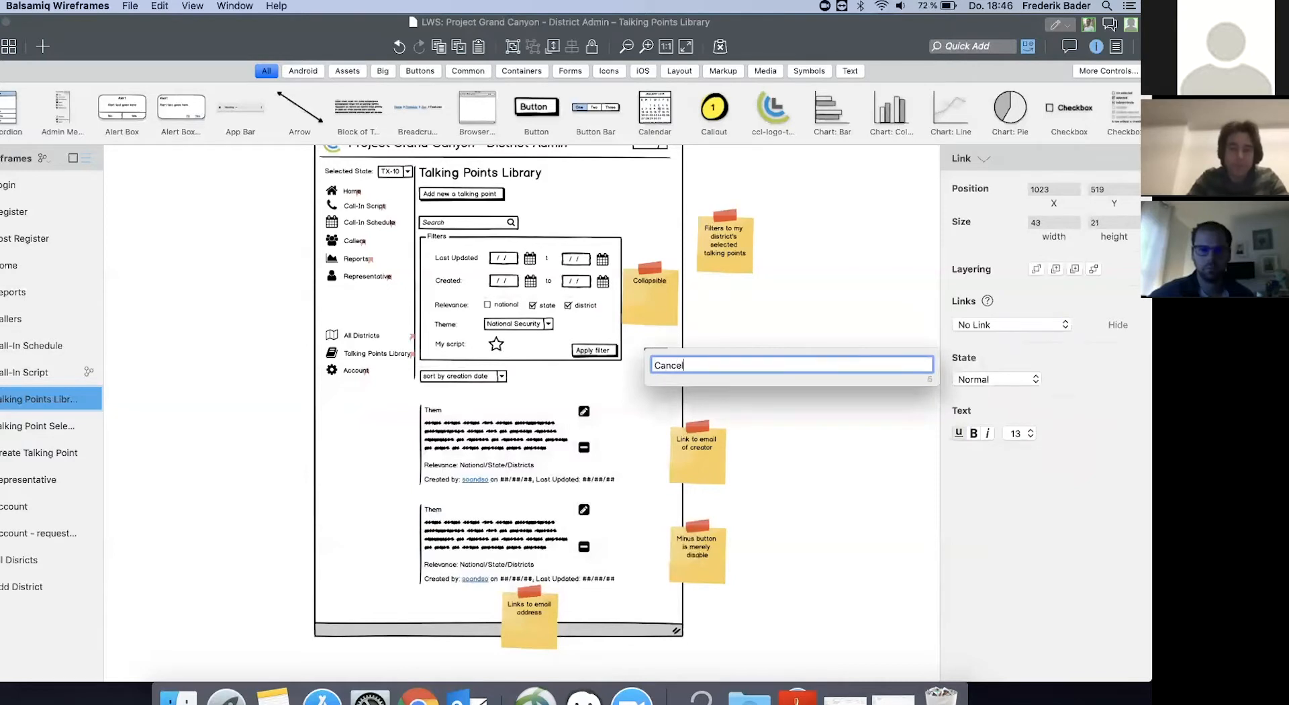
text(el)
key(Return)
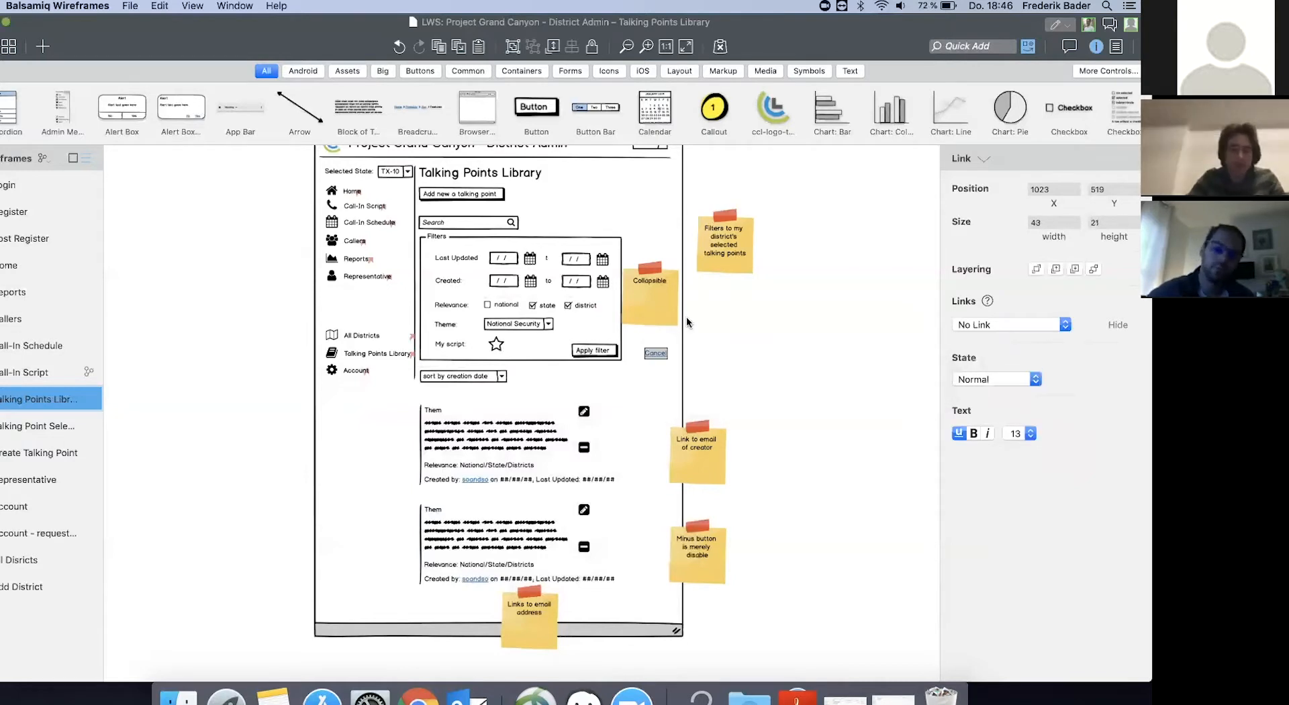
Change the link's text to "Clear" and move it just left of the "Apply filter" button, at X 831, Y 514
key(Return)
text(Clear)
key(Return)
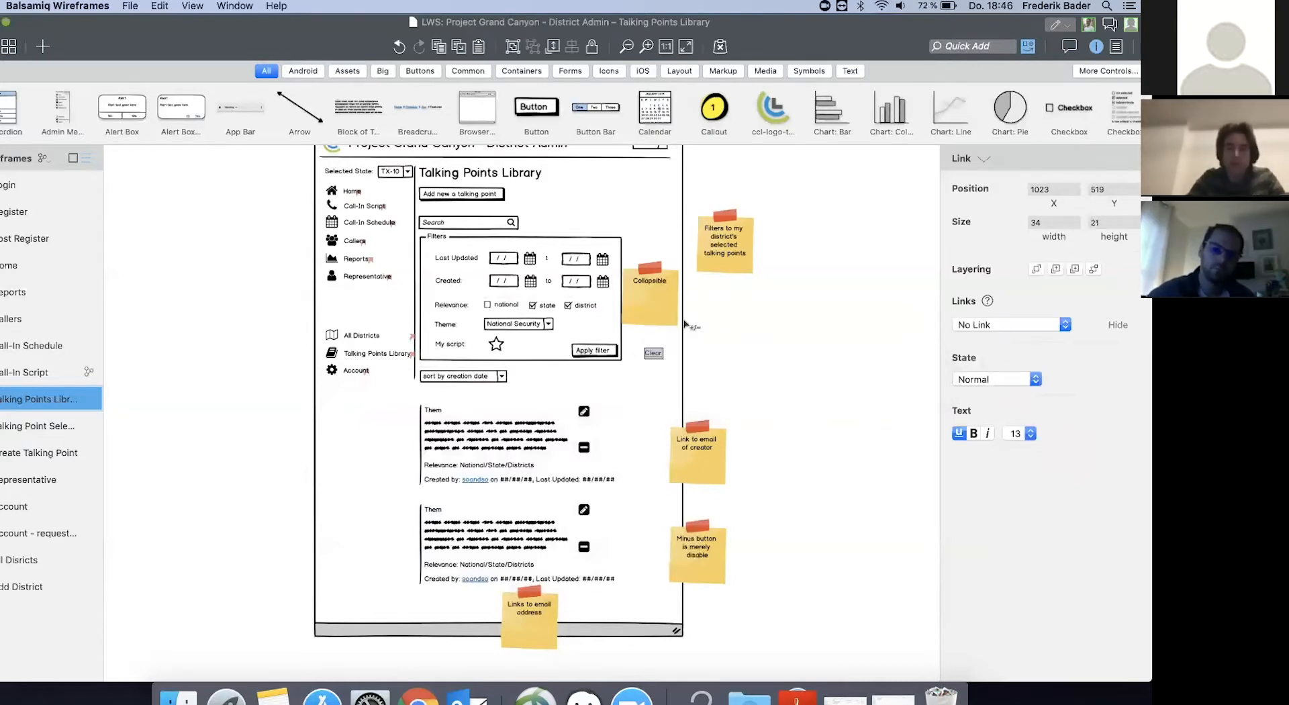
drag(656, 356, 553, 357)
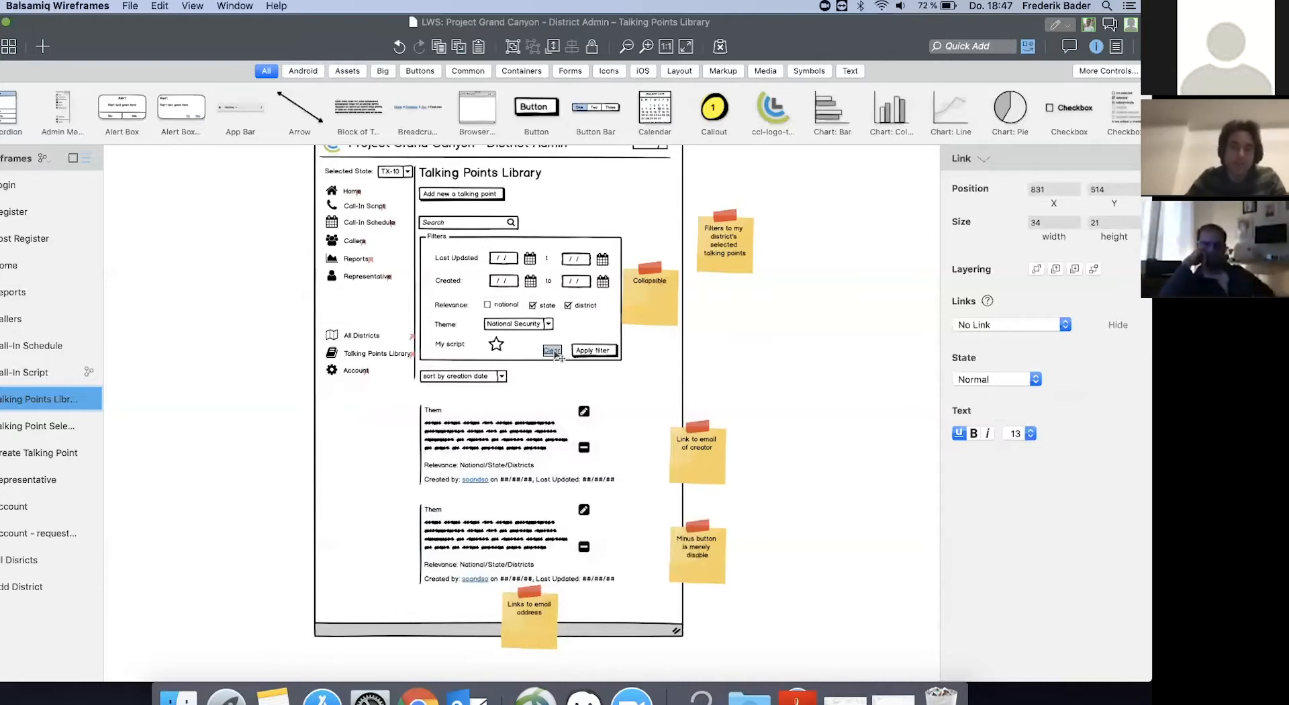
click(719, 336)
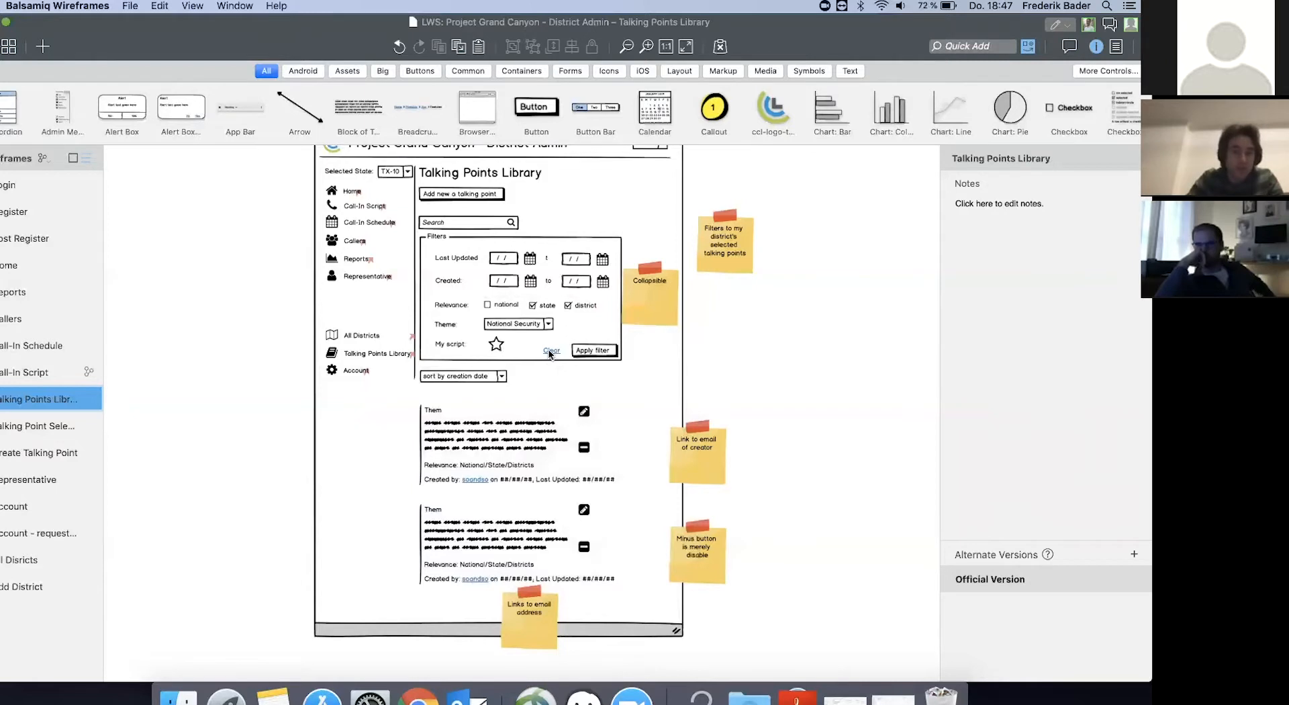
Try "Close" as the text of the link beside "Apply filter", and change it back to "Clear"
double_click(549, 352)
text(Close)
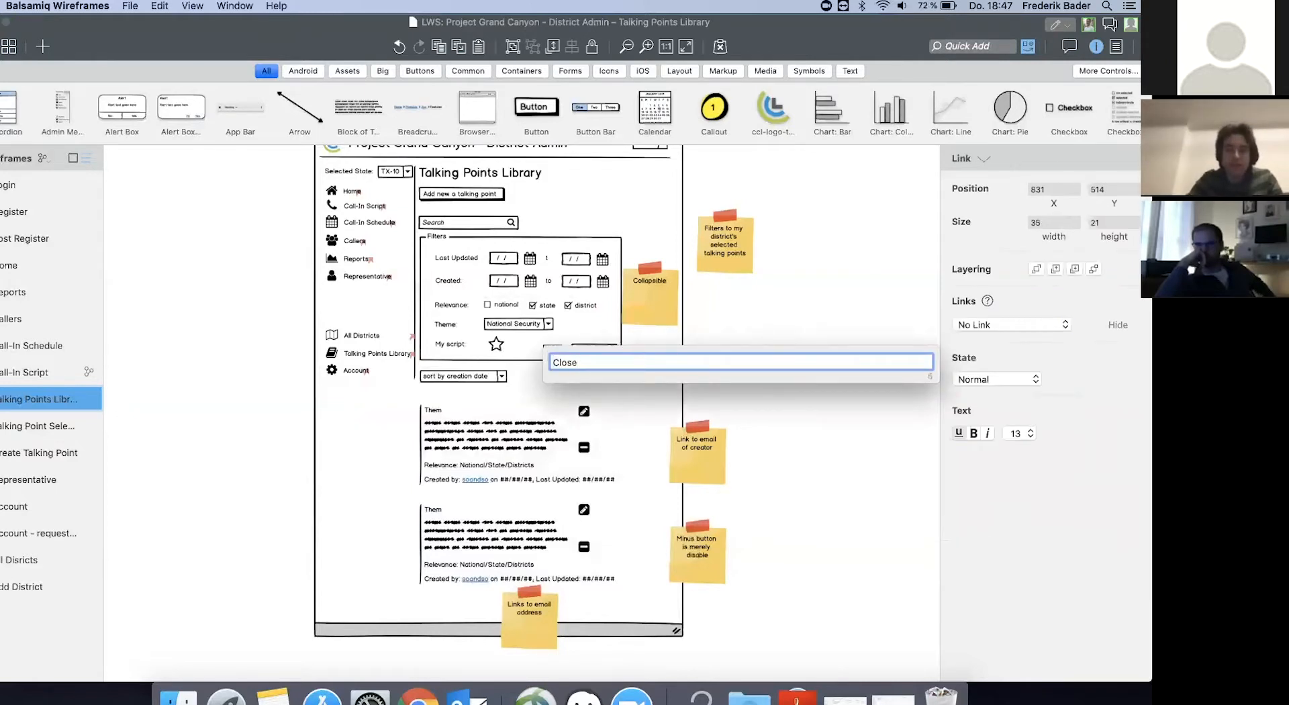
key(Return)
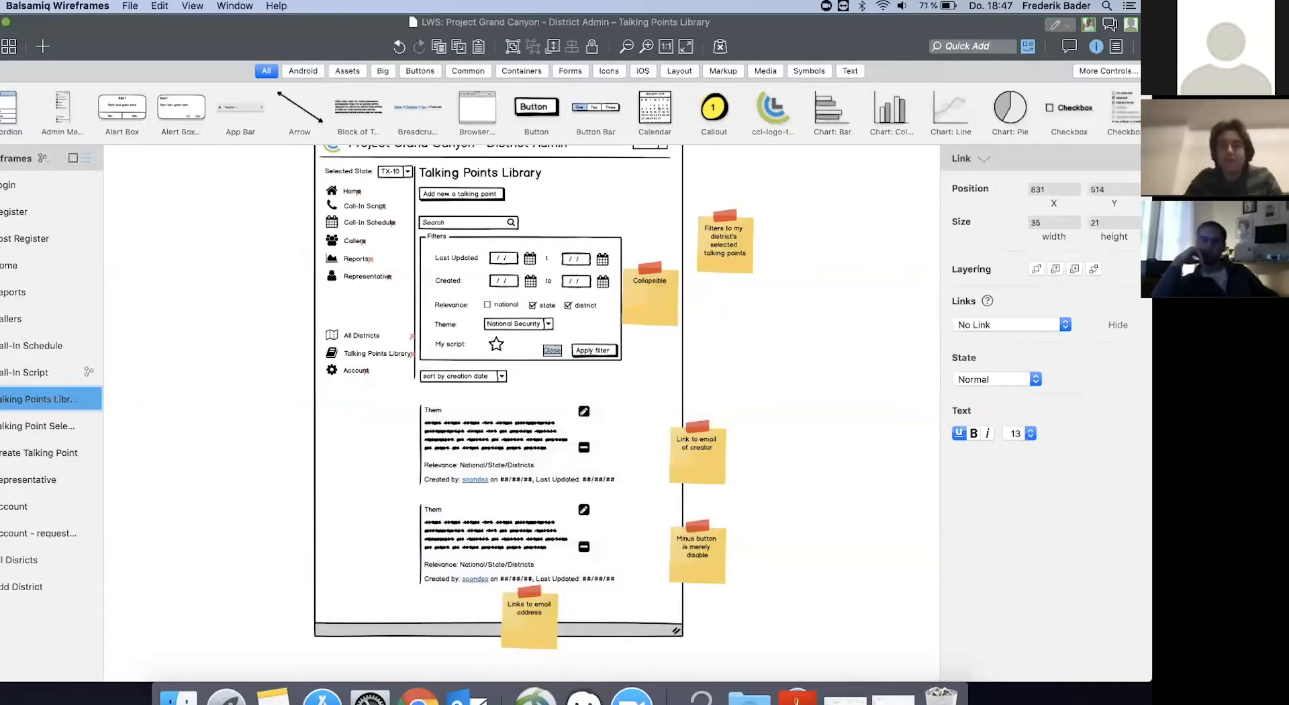
key(Return)
text(Clear)
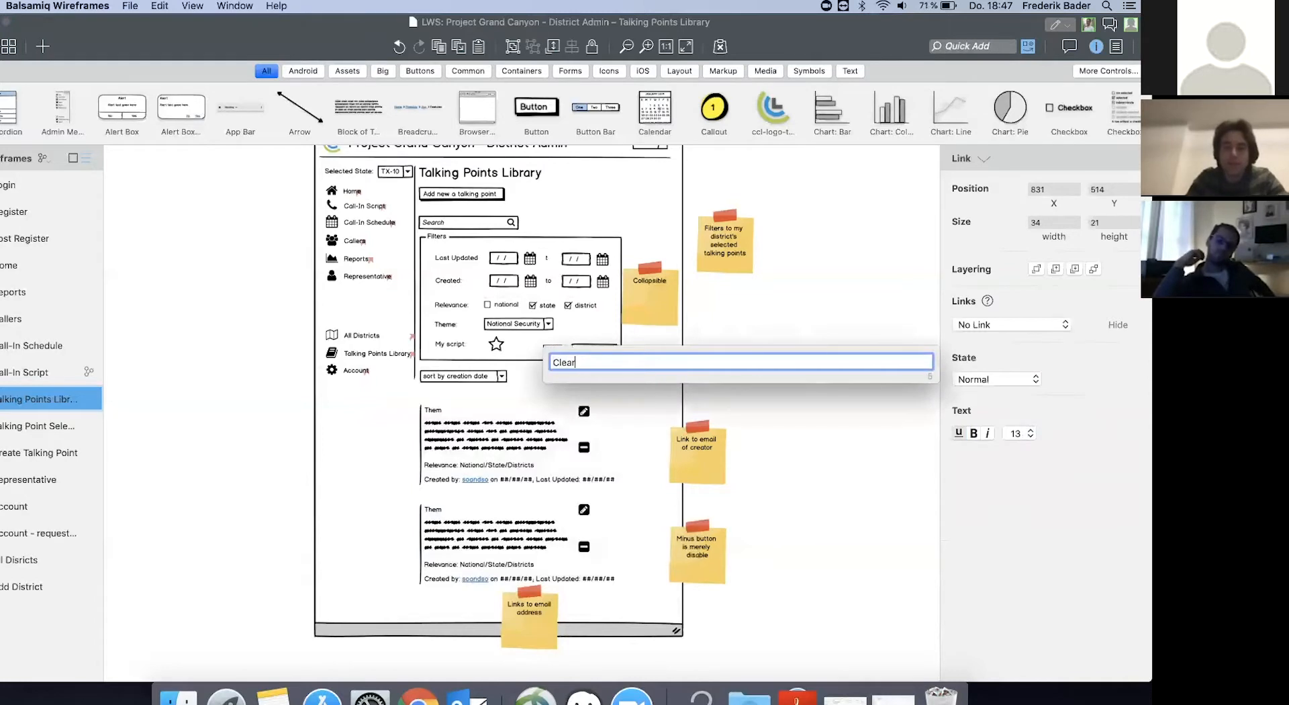
key(Return)
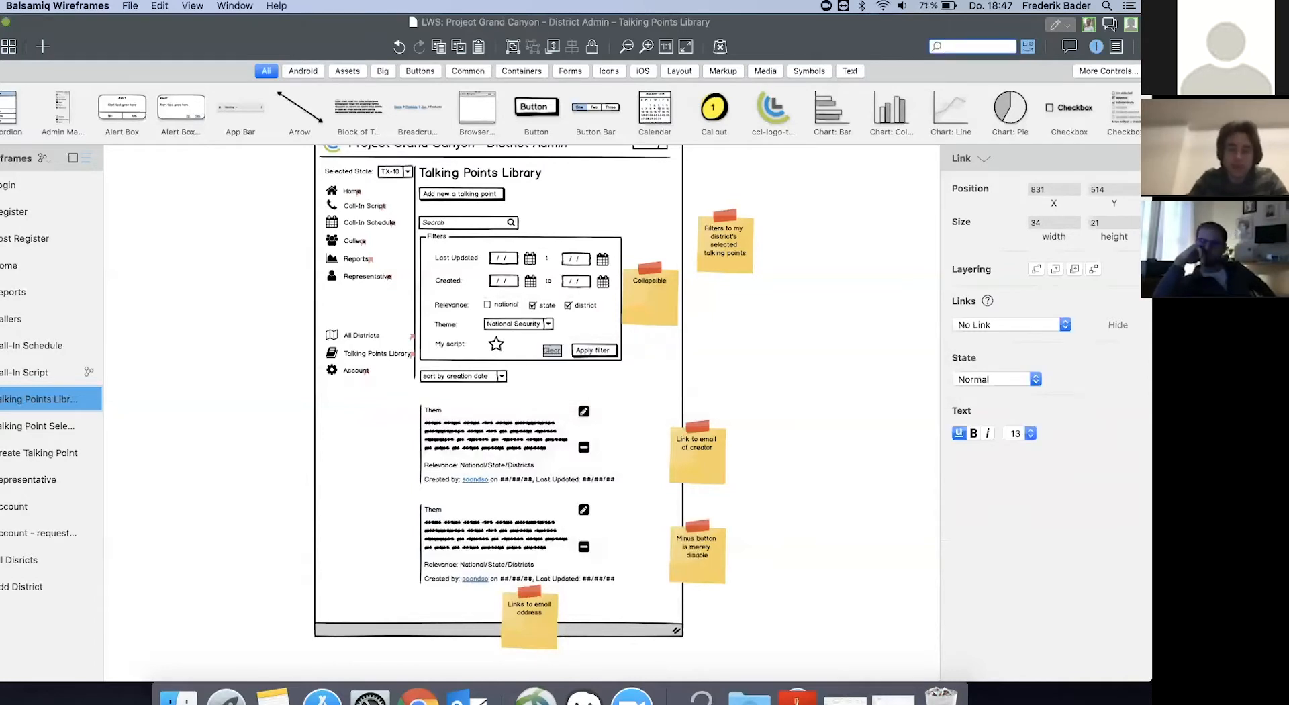
Add a small Times Circle close icon in the Filters section's upper right corner, at X 952, Y 312
text(icon)
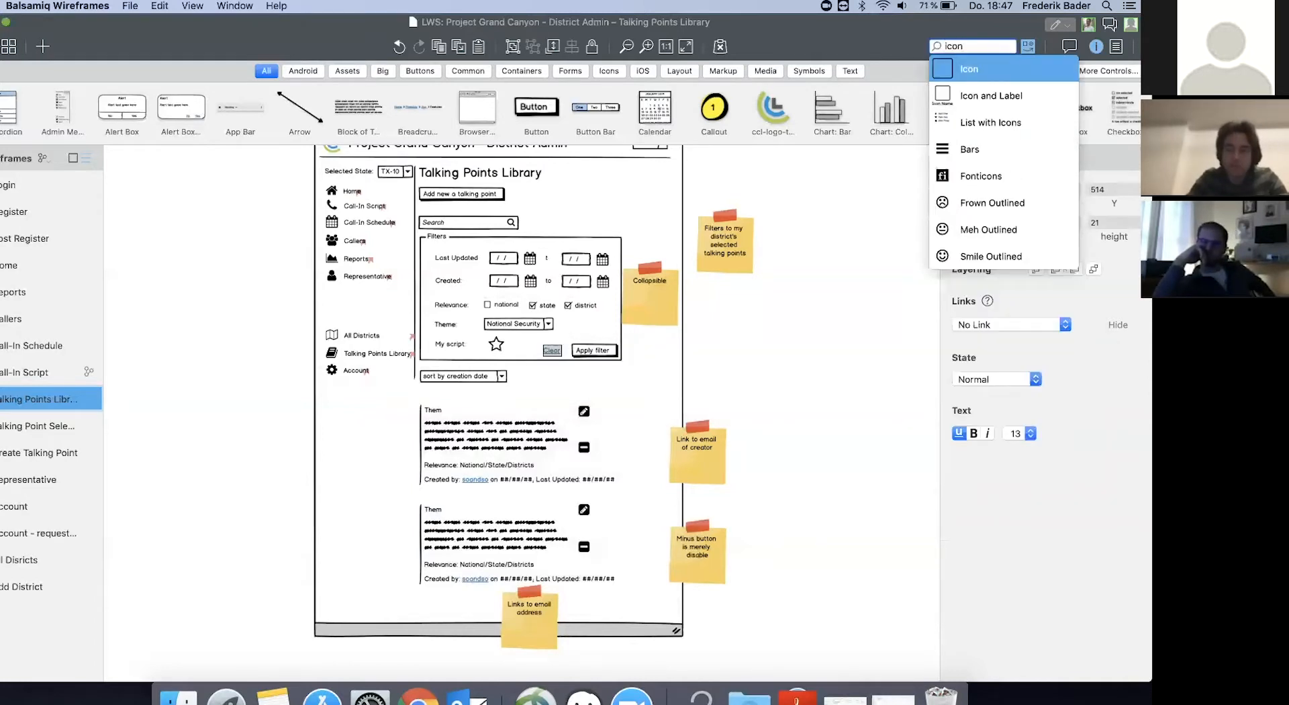
key(Return)
drag(565, 367, 612, 248)
click(1027, 410)
text(close)
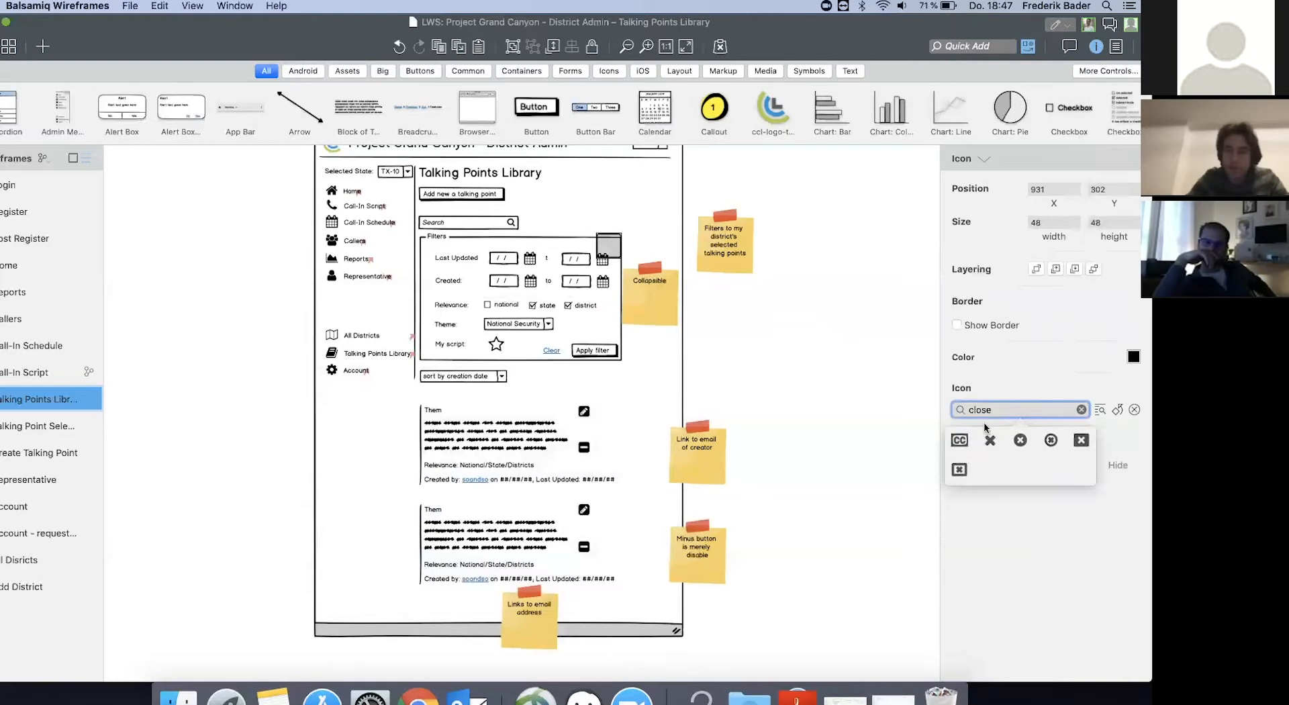
click(1020, 440)
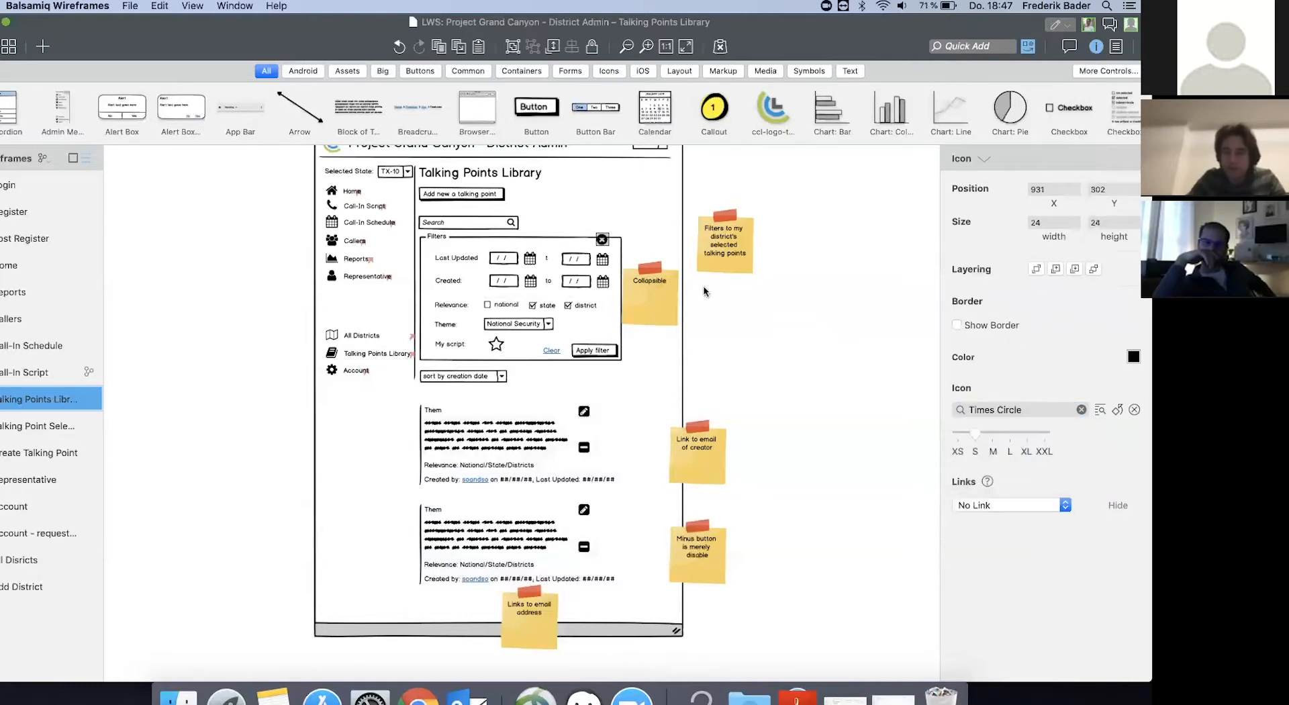
drag(604, 246, 620, 252)
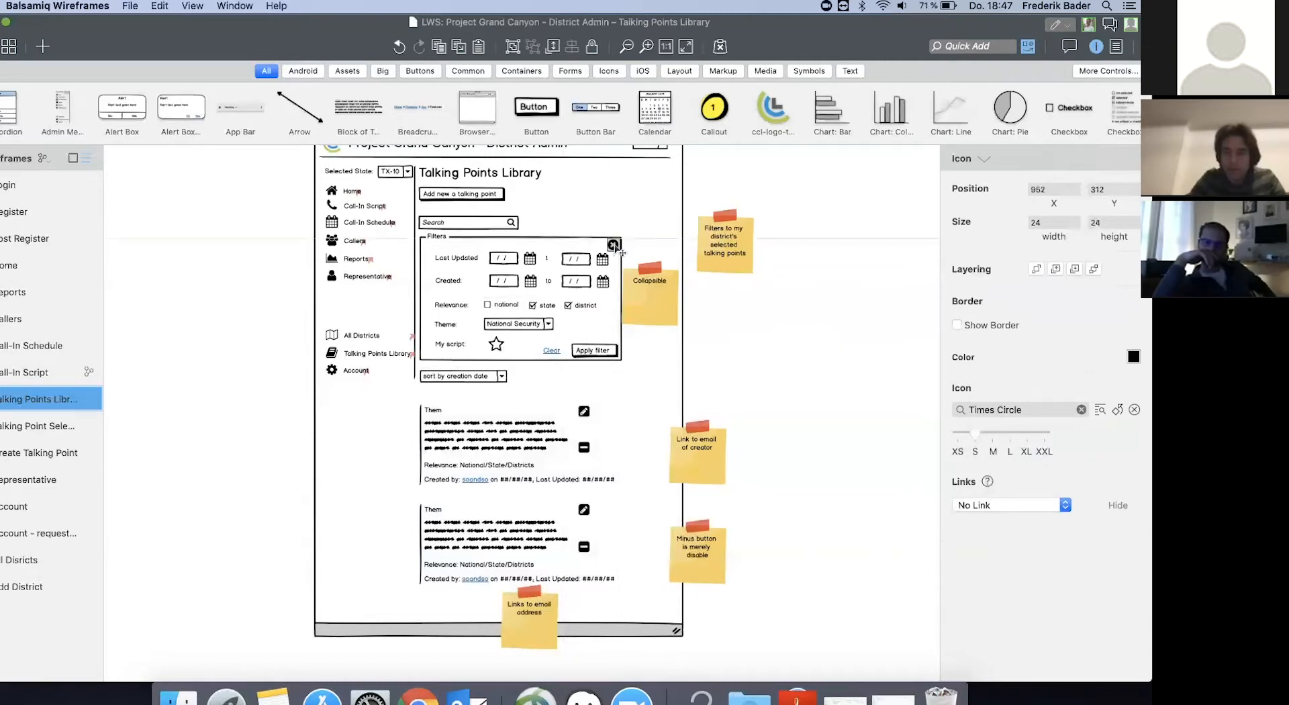
click(742, 319)
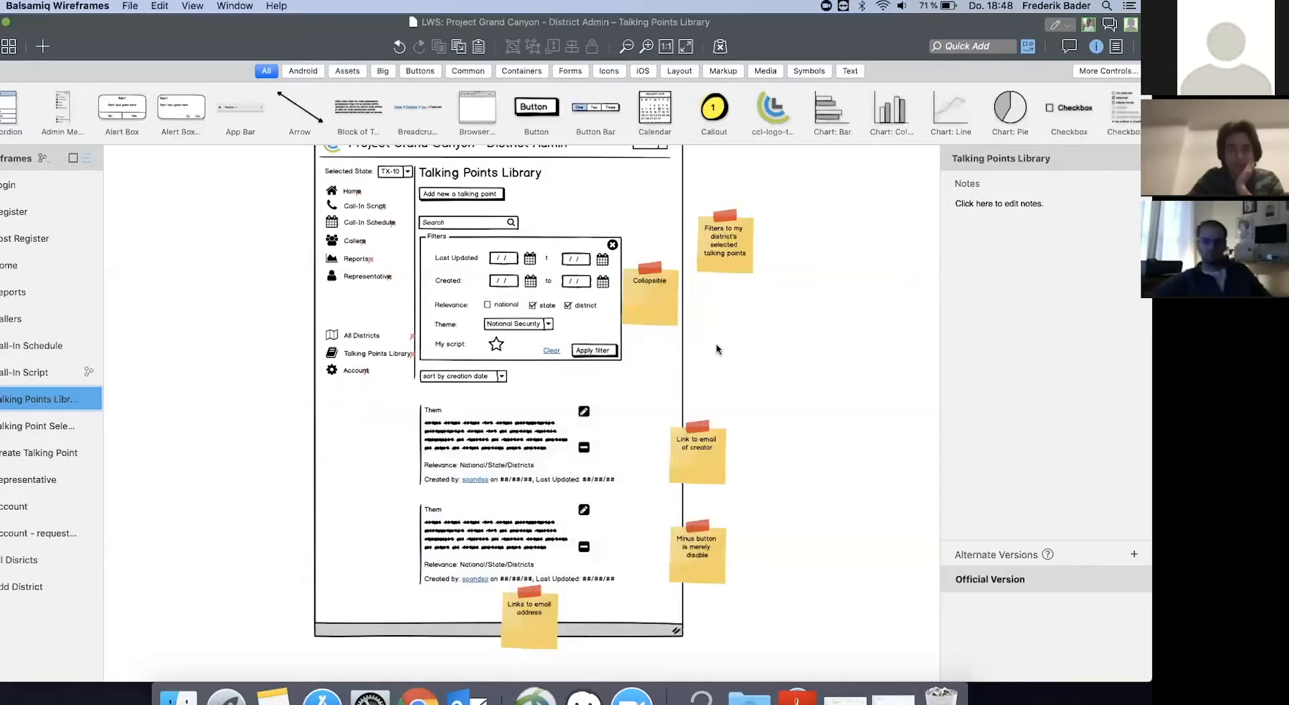
click(561, 267)
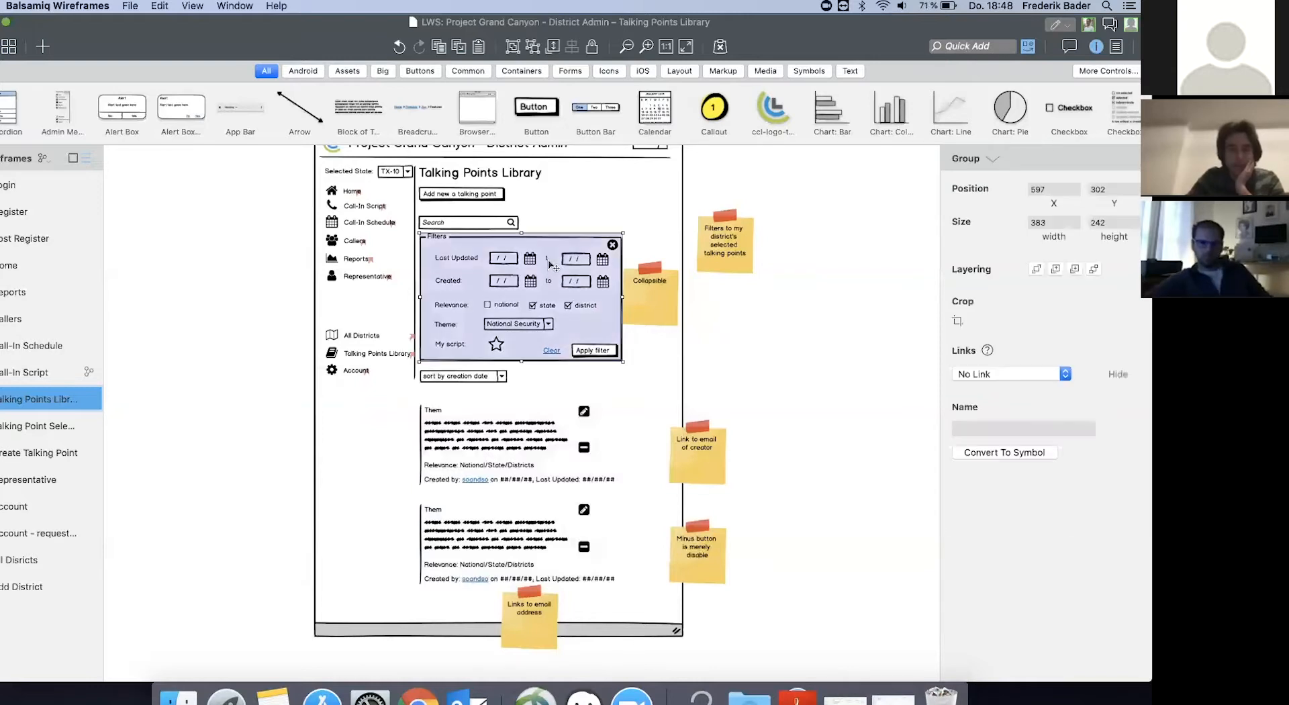
click(593, 349)
shift+click(553, 352)
key(Delete)
key(super+z)
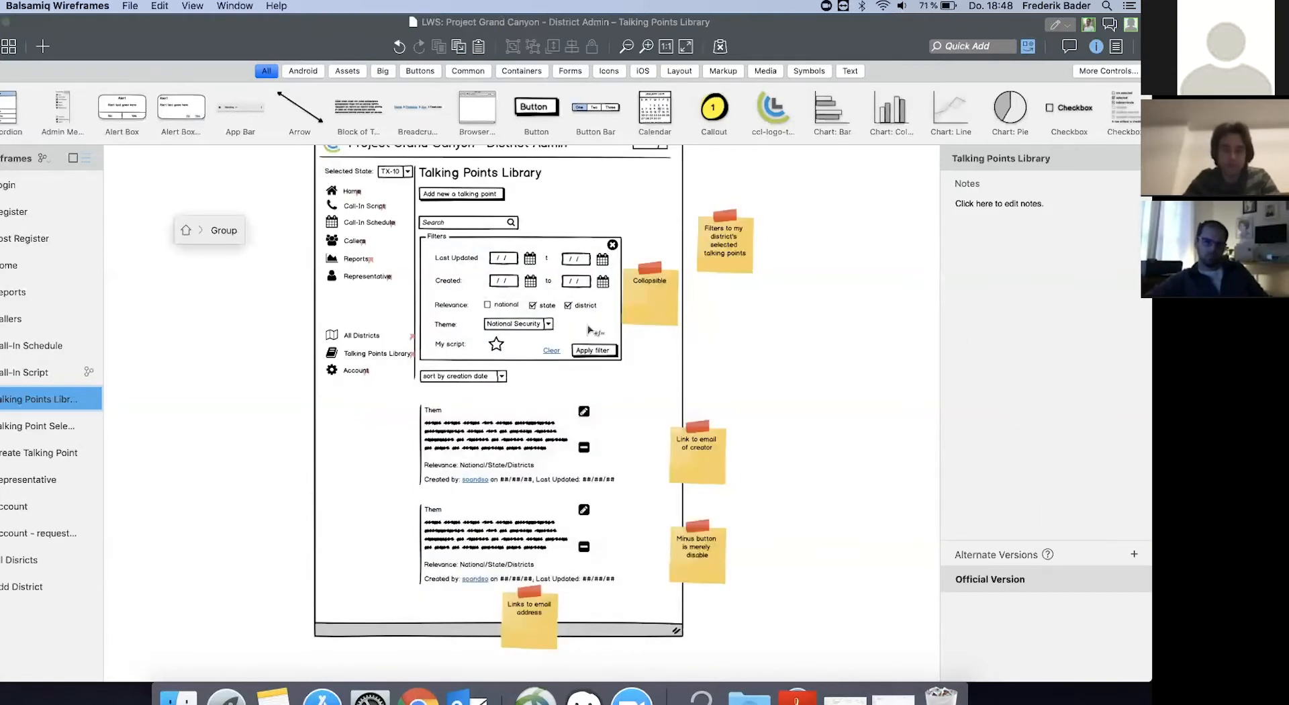
Widen the truncated label between the two Last Updated date fields to fit its full text "to"
click(549, 261)
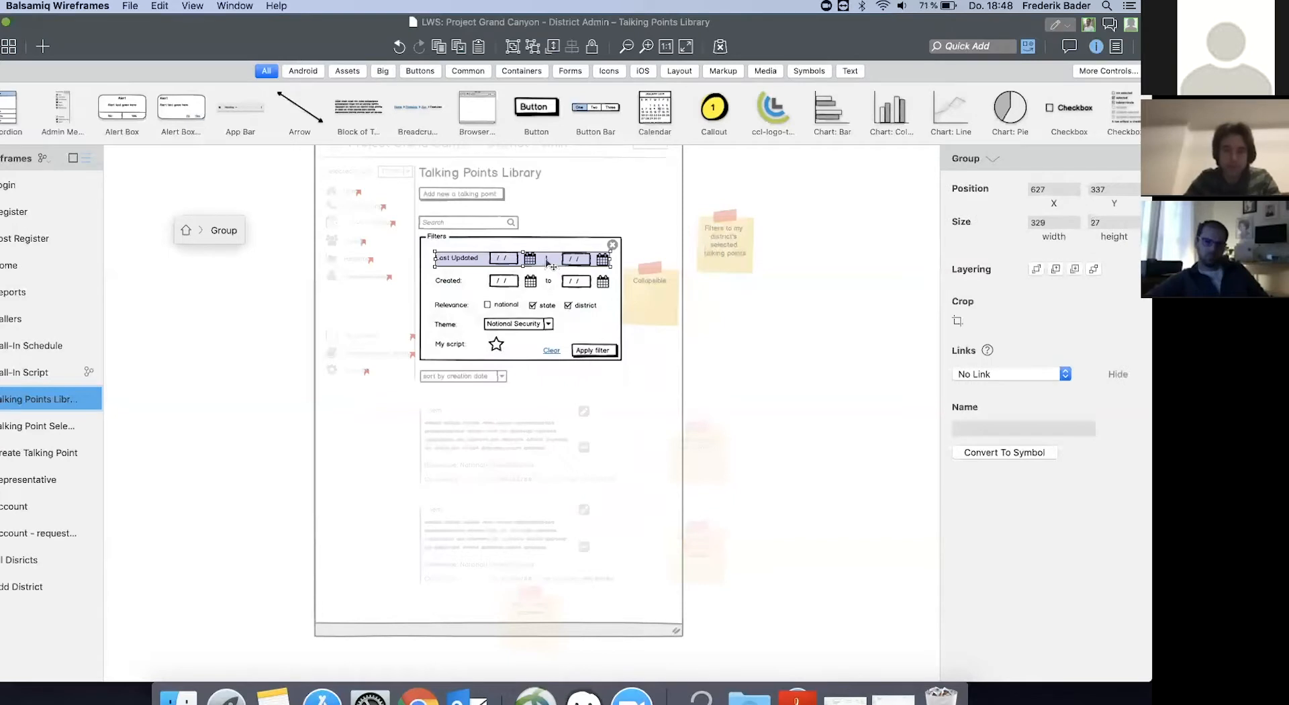
double_click(547, 258)
click(548, 259)
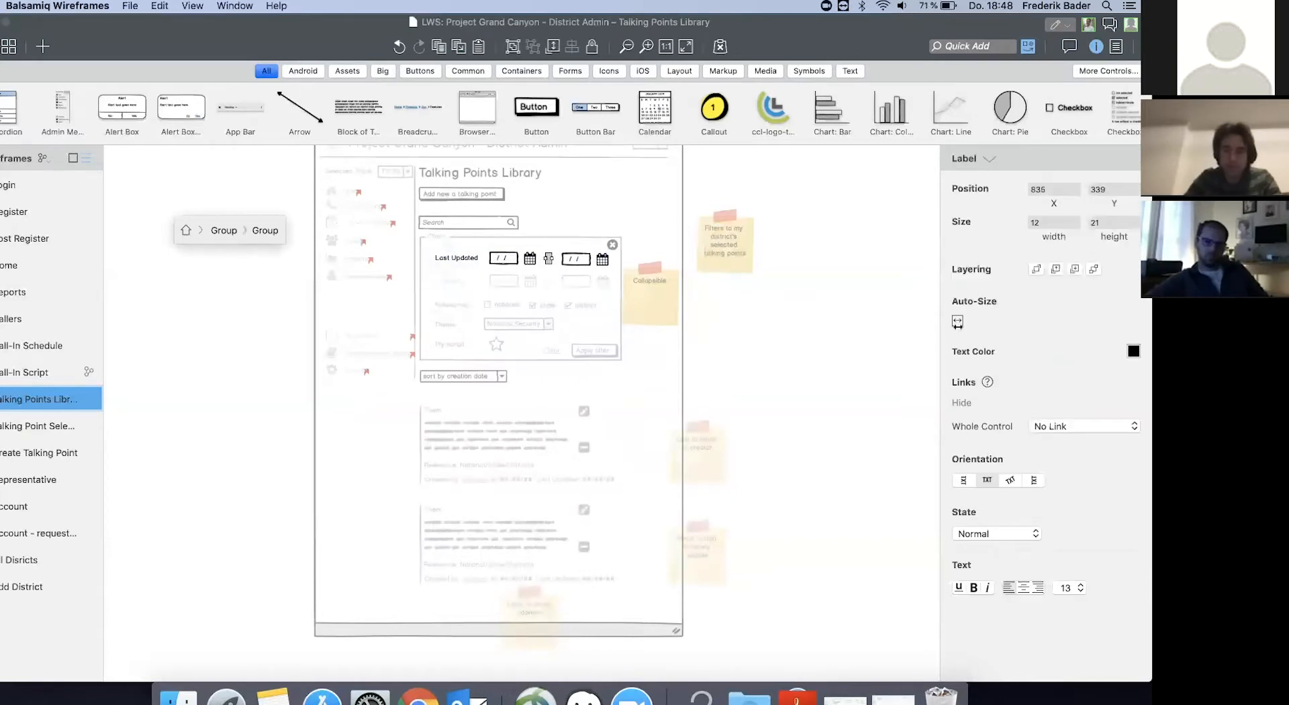
click(751, 323)
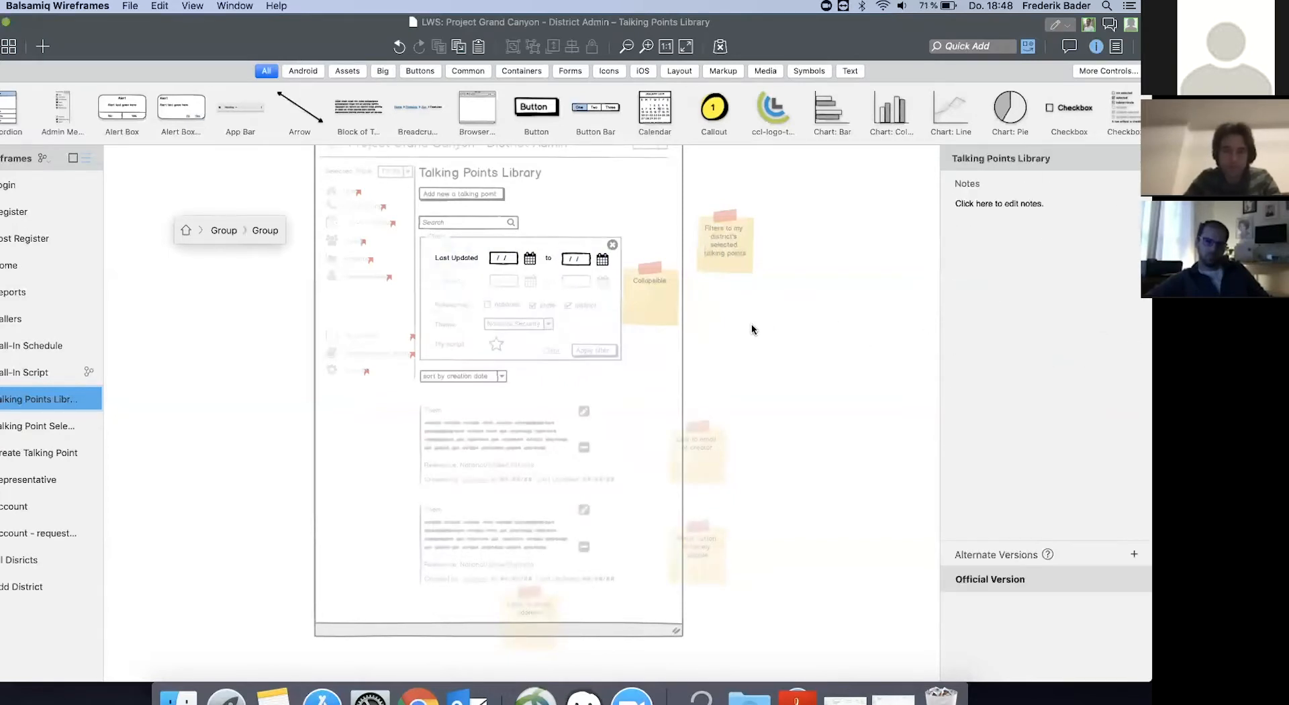
click(751, 323)
click(751, 323)
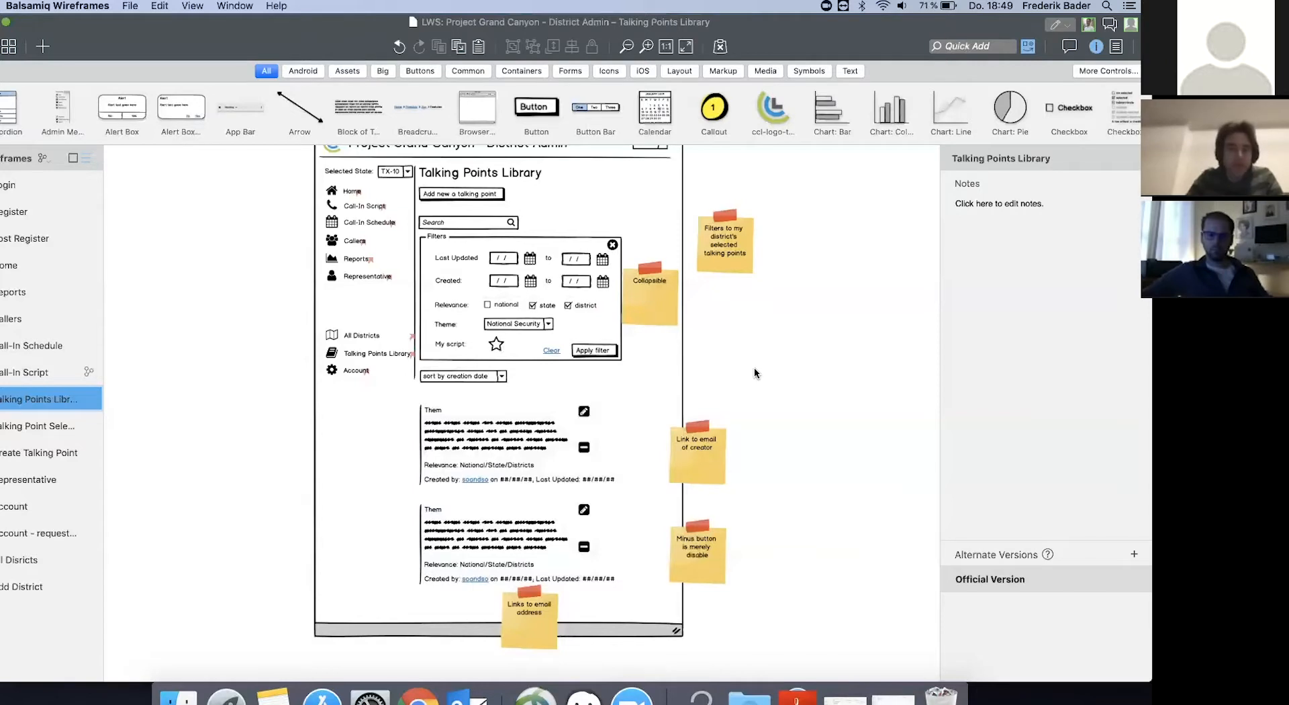
Change the first talking point's minus icon to the circular minus, matching the icons in the Call-In Script wireframe
click(12, 374)
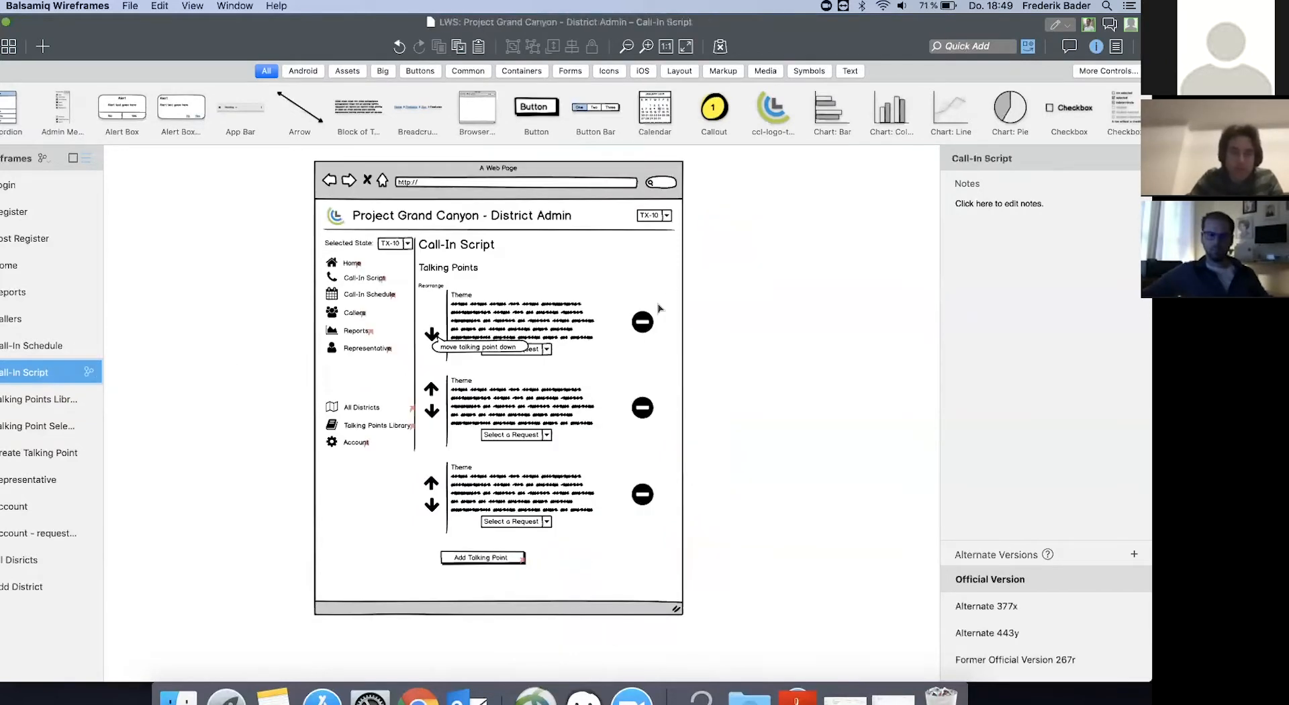
click(17, 398)
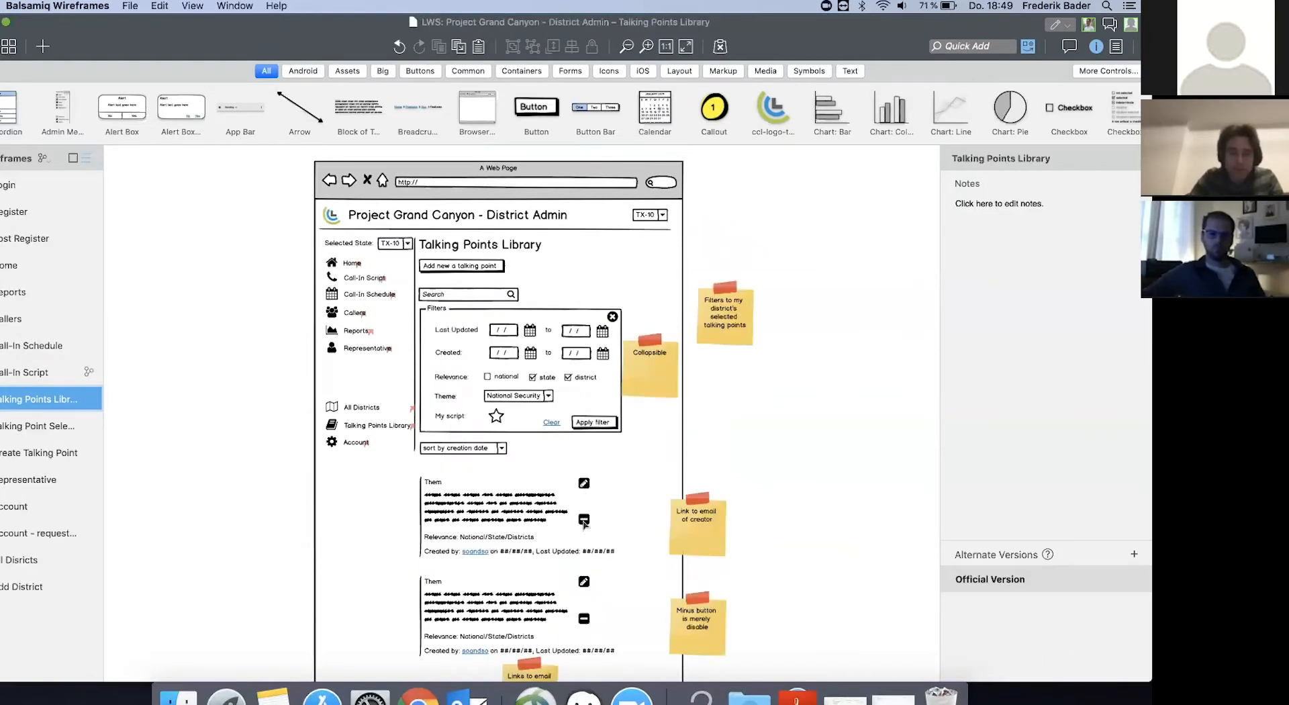
click(584, 522)
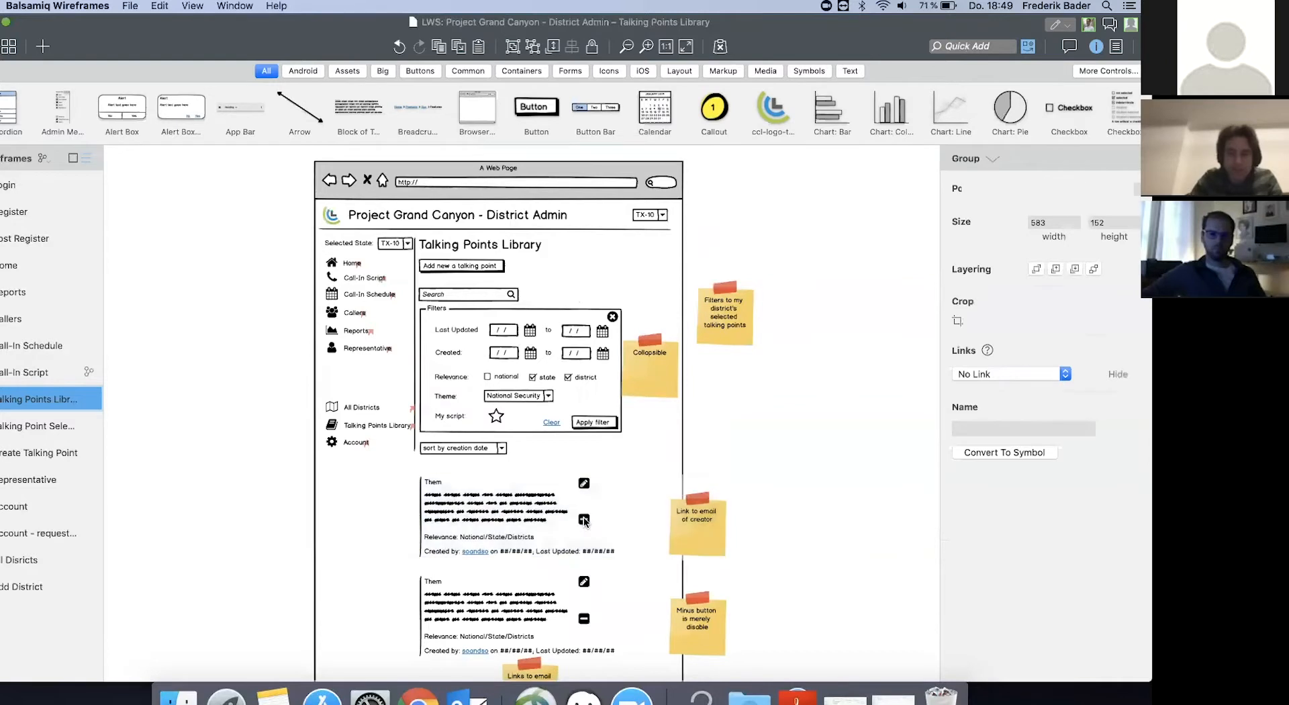
double_click(584, 521)
click(1034, 411)
text(minu)
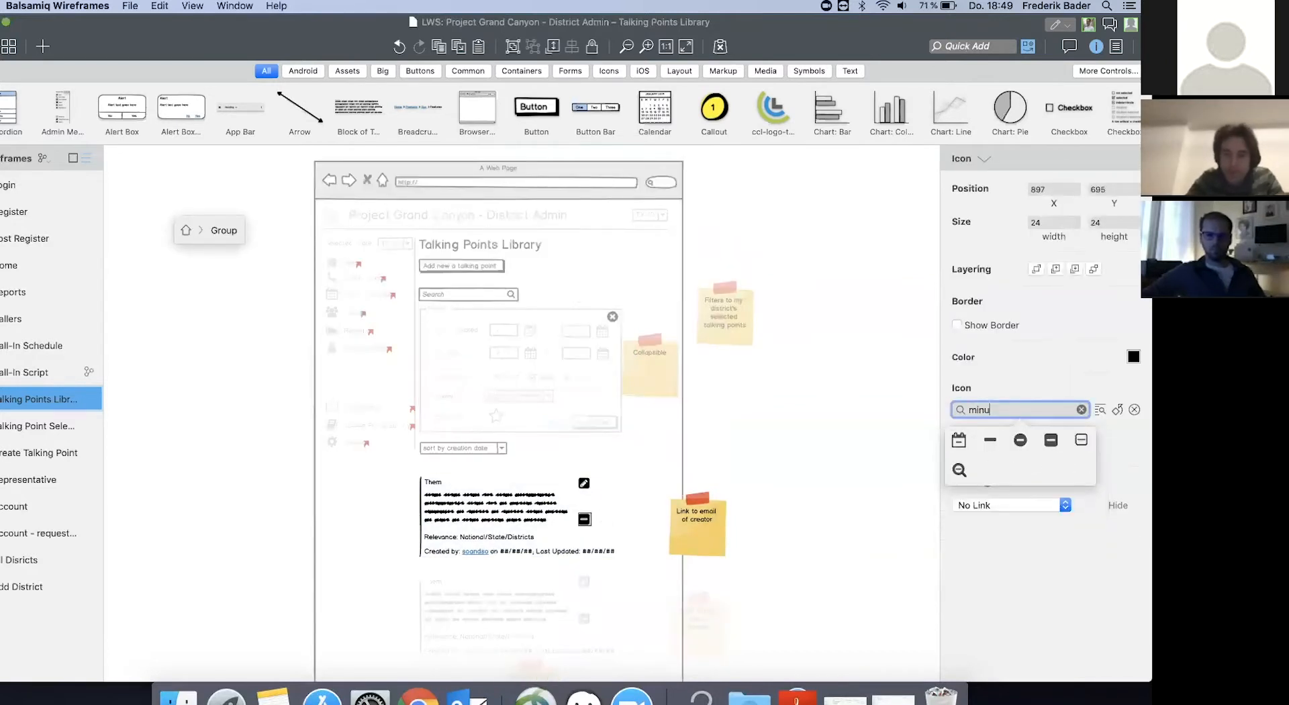
click(1025, 446)
click(752, 452)
Change the second talking point's square minus icon to the circular minus icon
scroll(752, 453, down, 3)
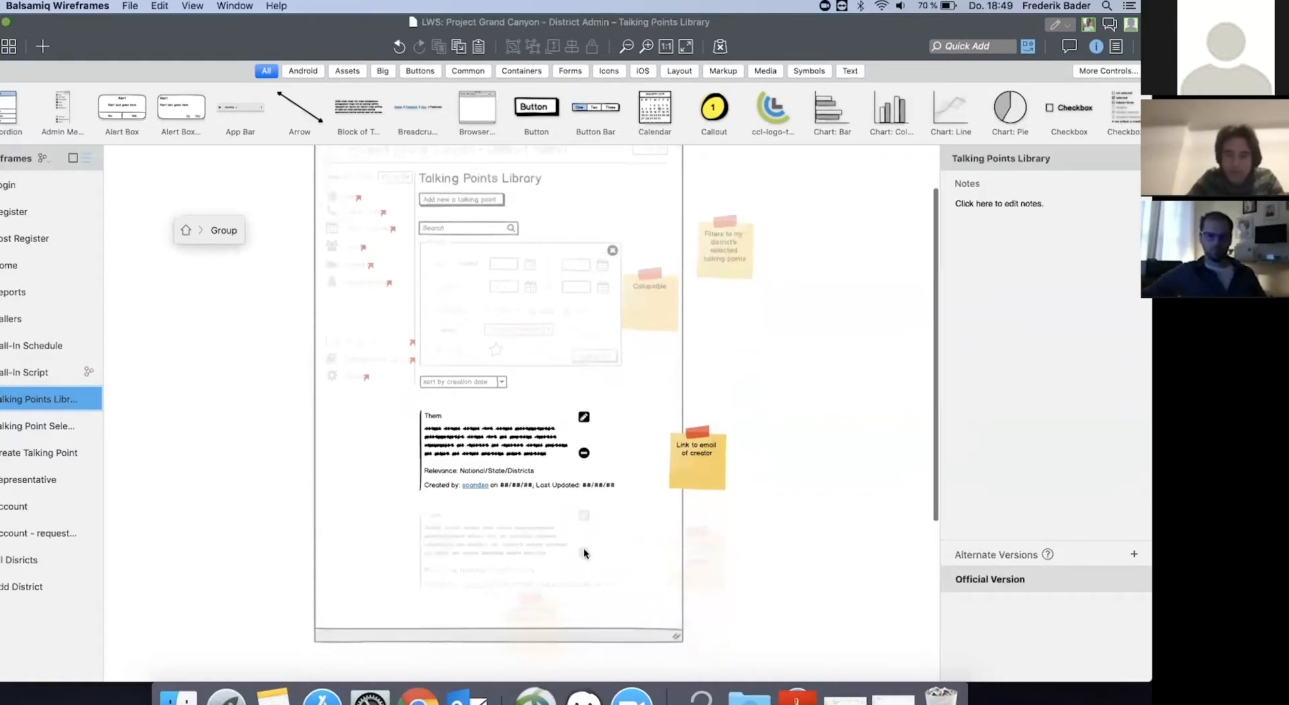
click(583, 549)
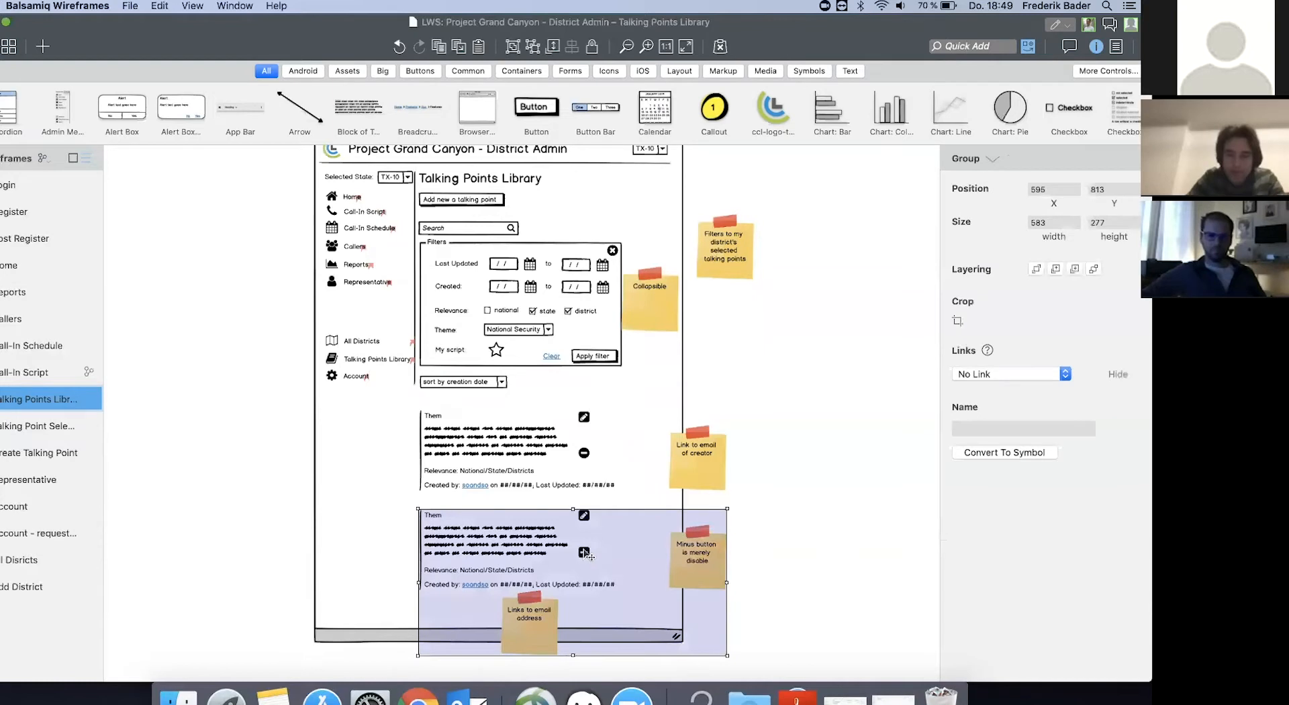
double_click(584, 552)
click(1000, 411)
text(minus)
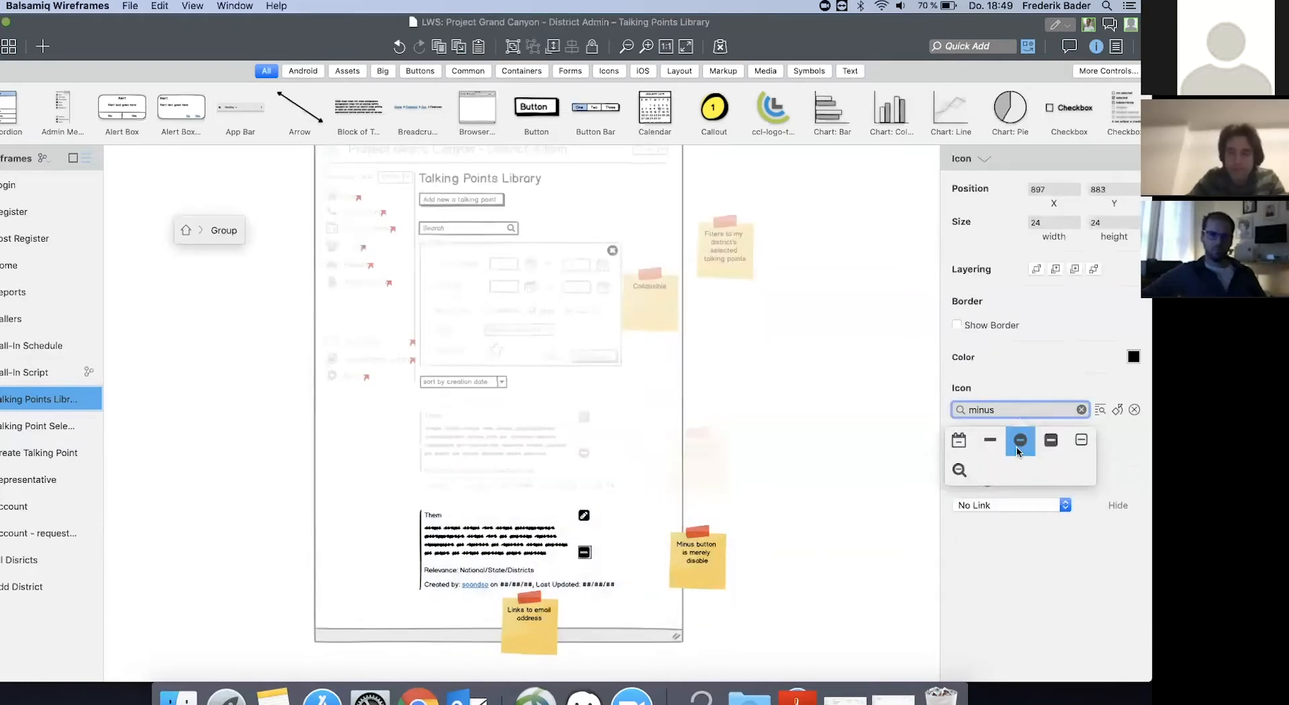
click(1019, 448)
click(767, 453)
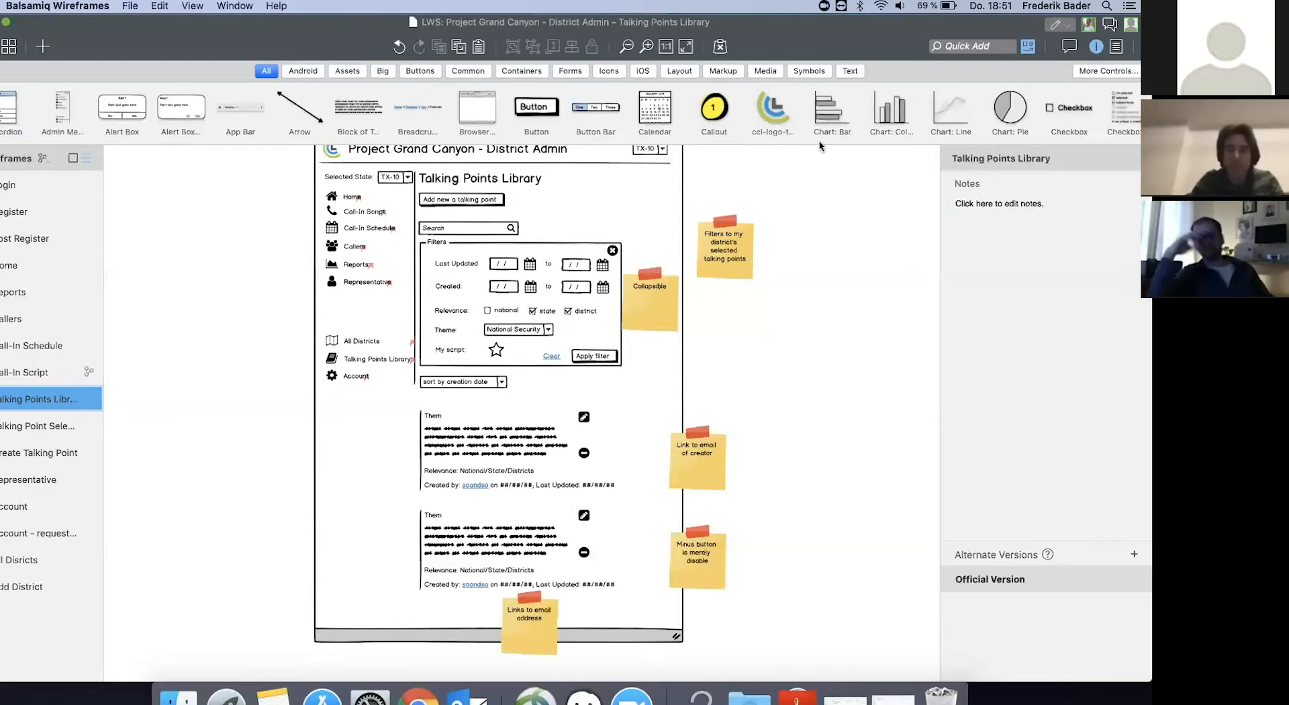
click(957, 48)
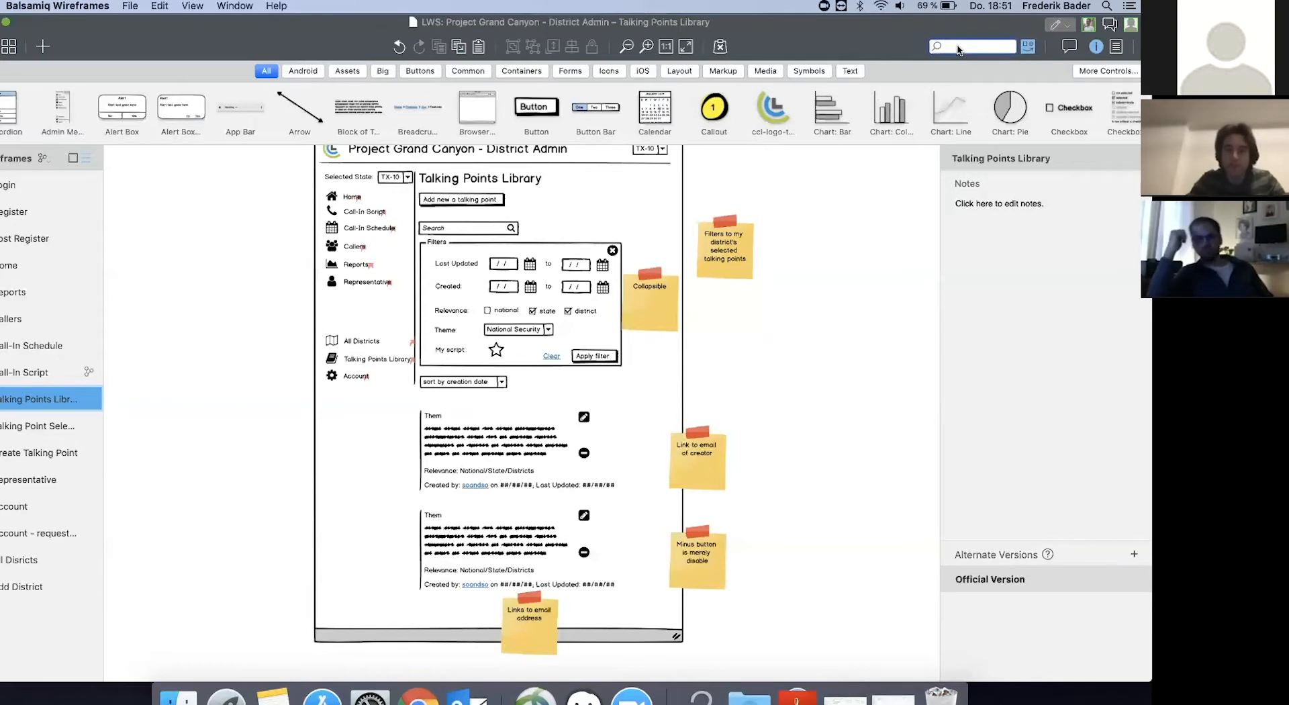
text(pagi)
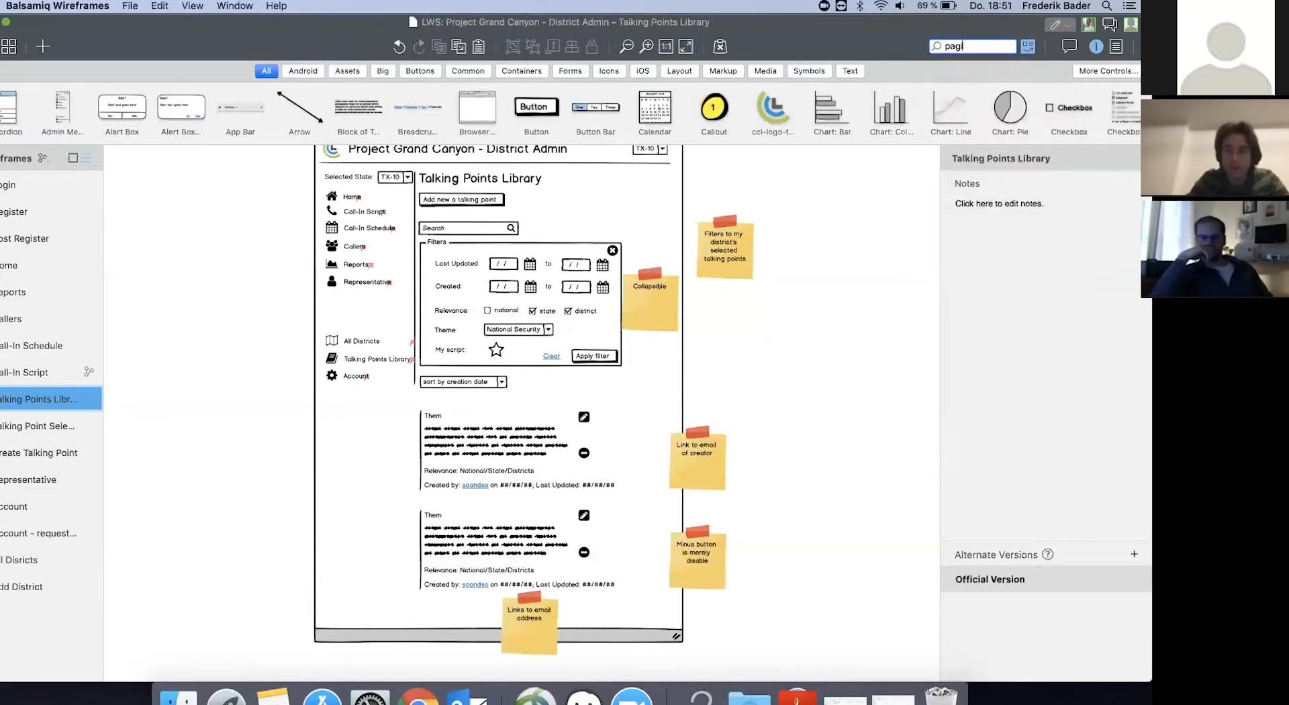
key(BackSpace)
key(BackSpace)
key(BackSpace)
key(BackSpace)
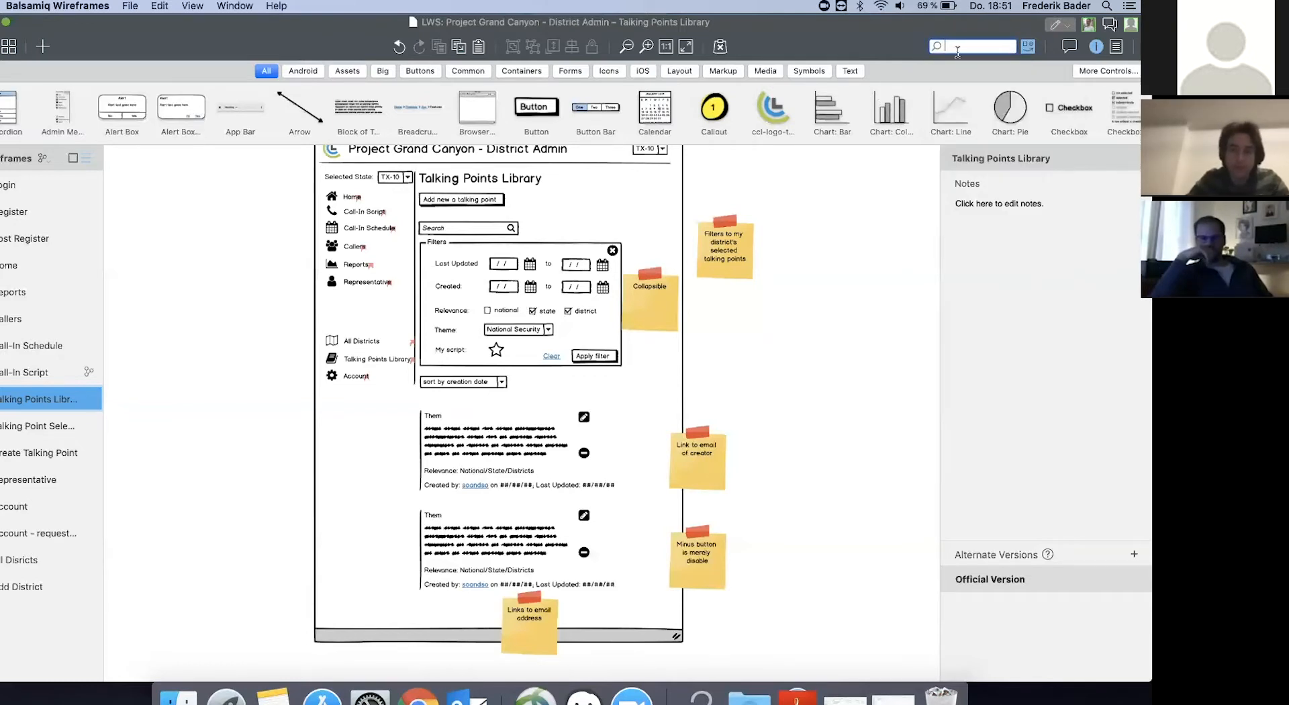
click(824, 388)
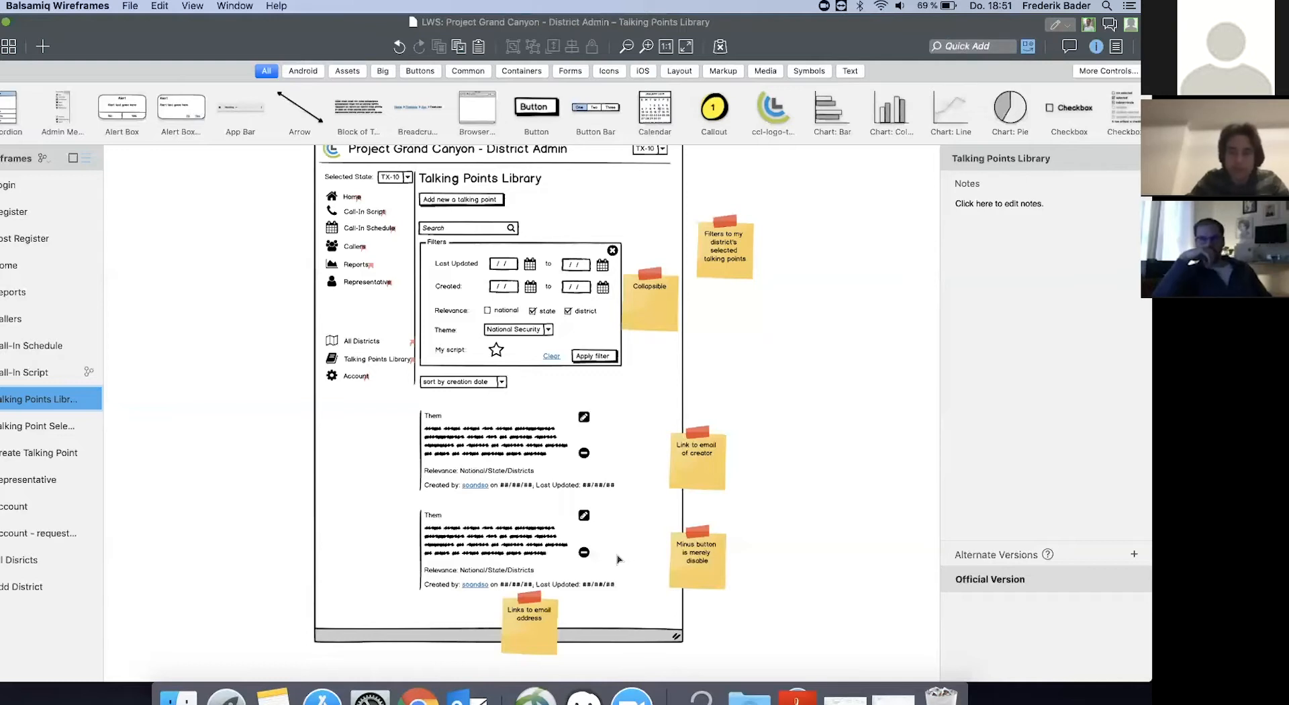
click(550, 619)
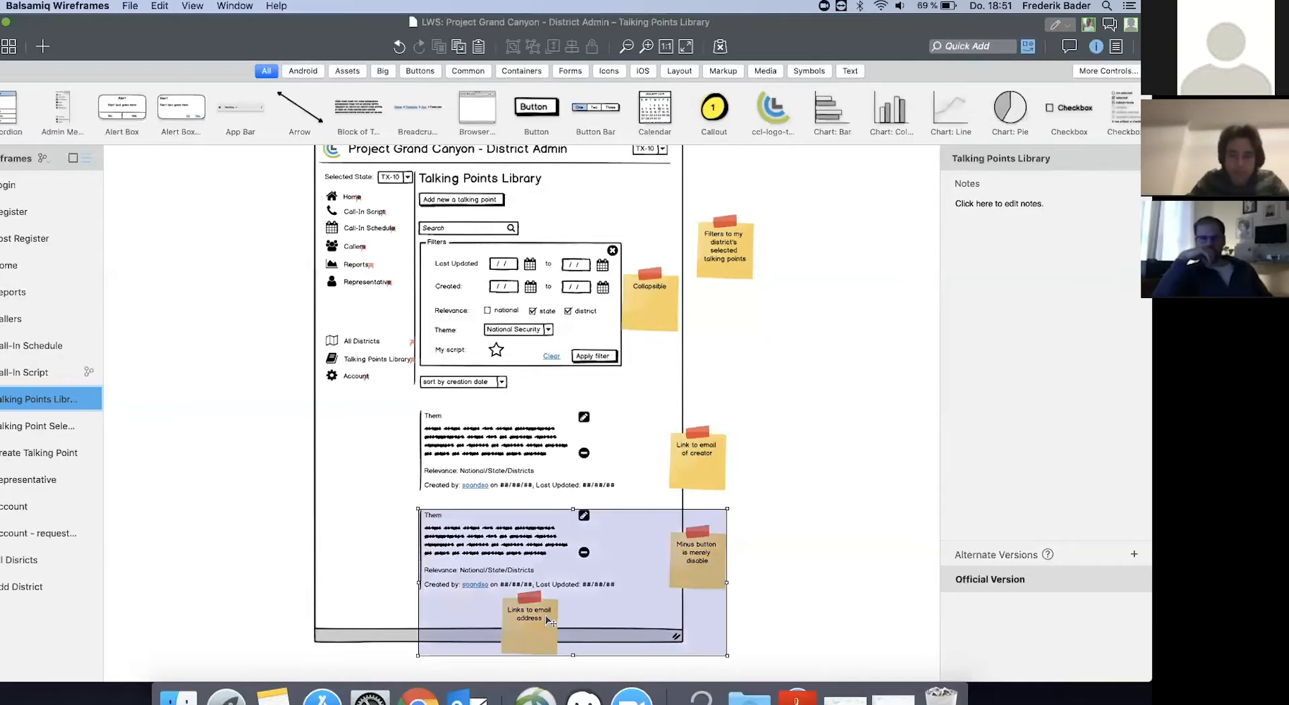
click(787, 527)
Add a comment note reading "Add pagination (if needed)" at the page's lower edge, beside the "Links to email address" note
text(not)
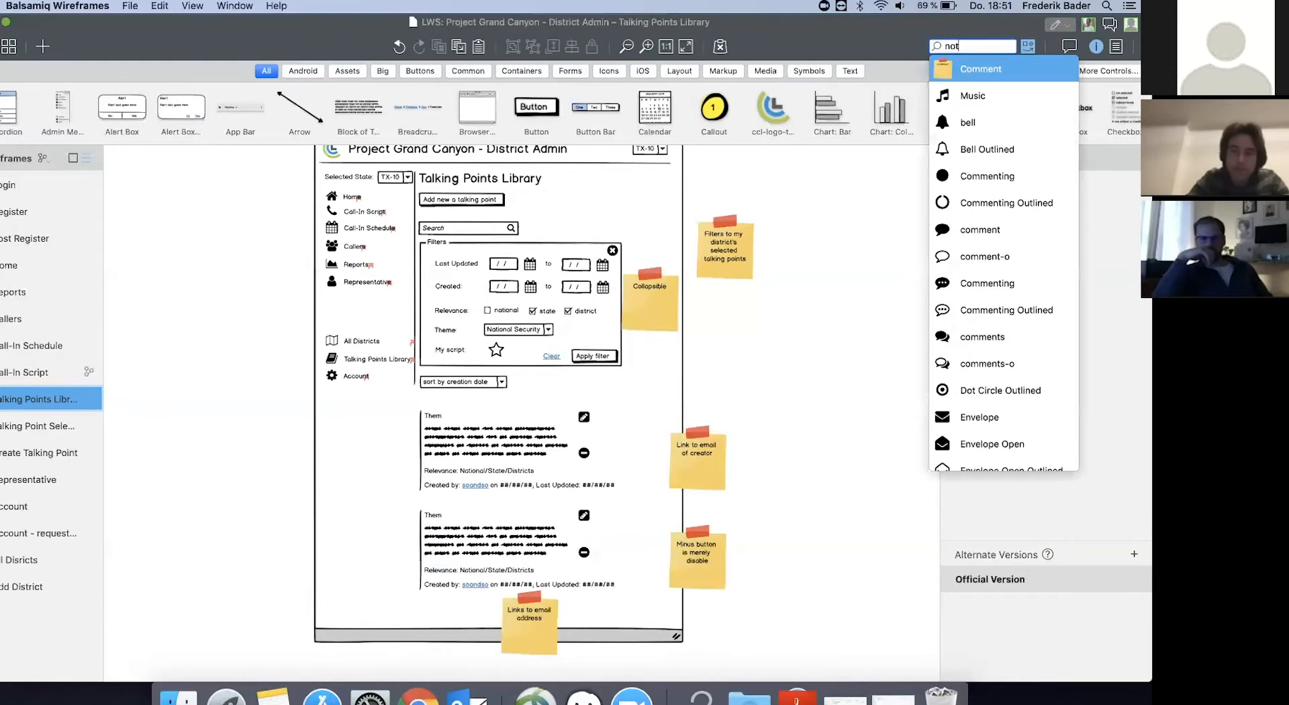
key(Return)
drag(173, 235, 419, 664)
double_click(420, 628)
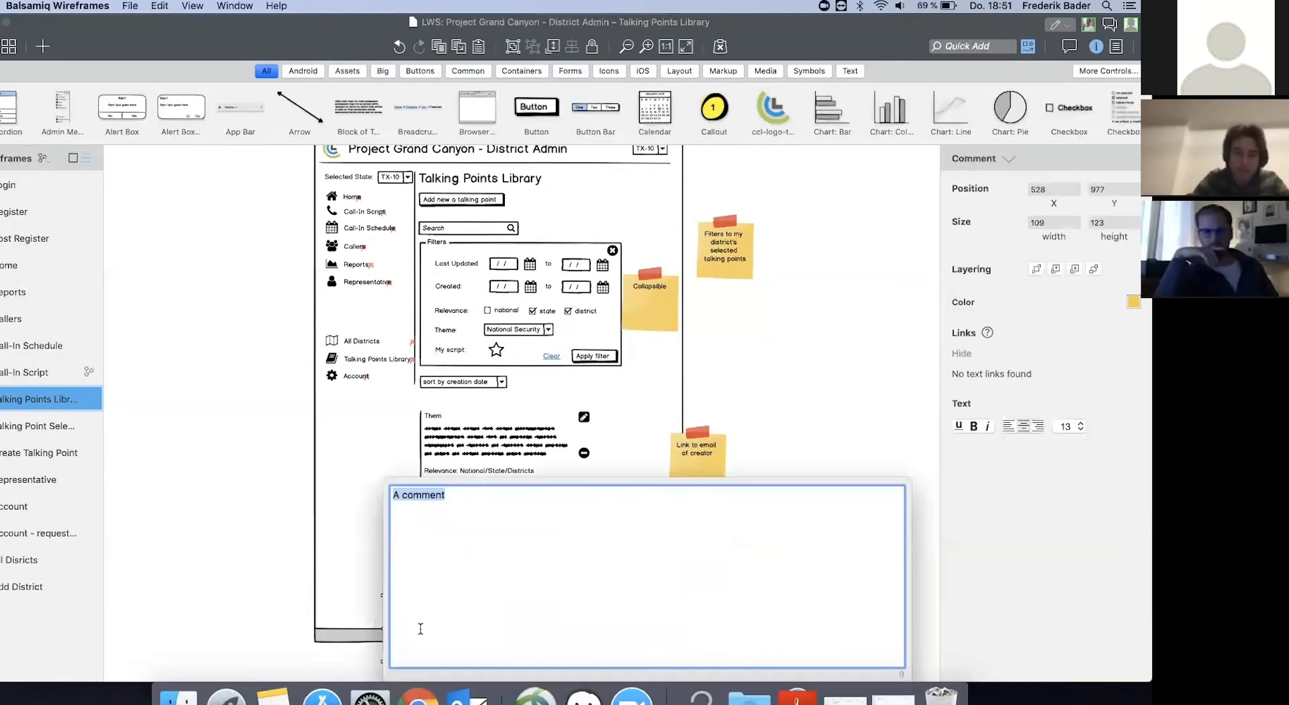
text(Add pagina)
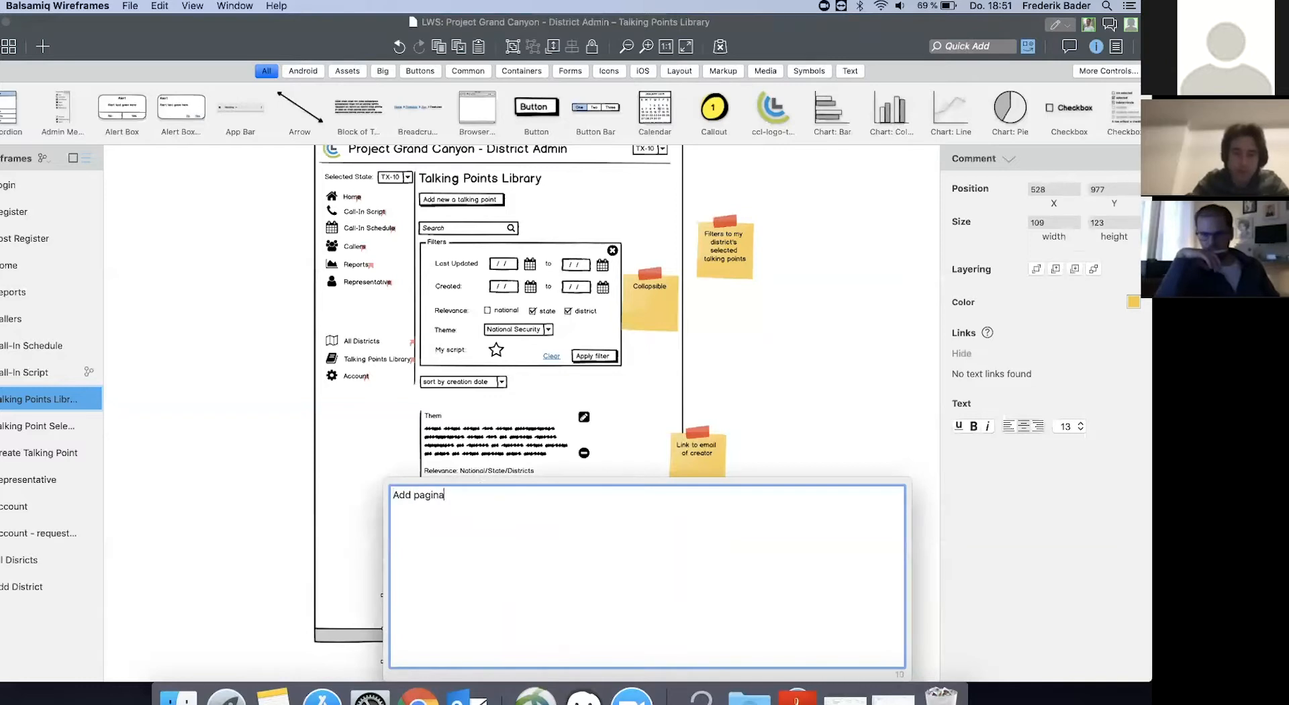
text(tion (if nee)
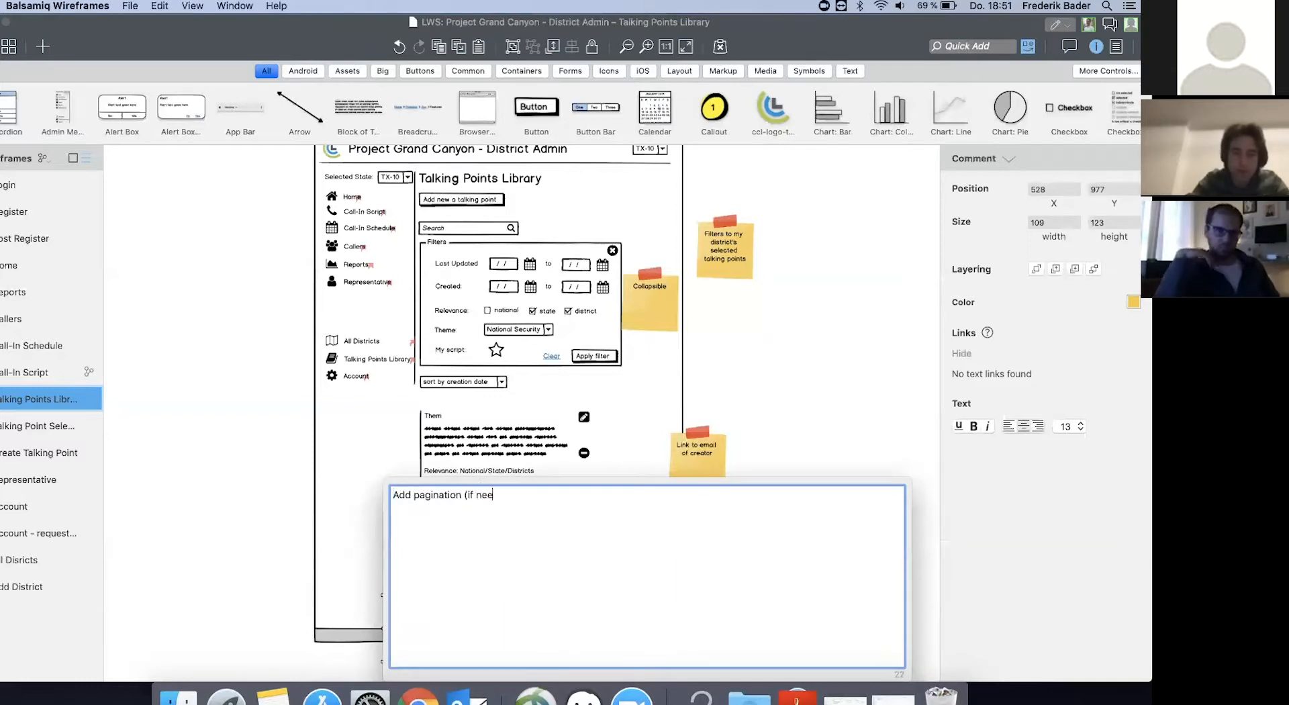
text(ded))
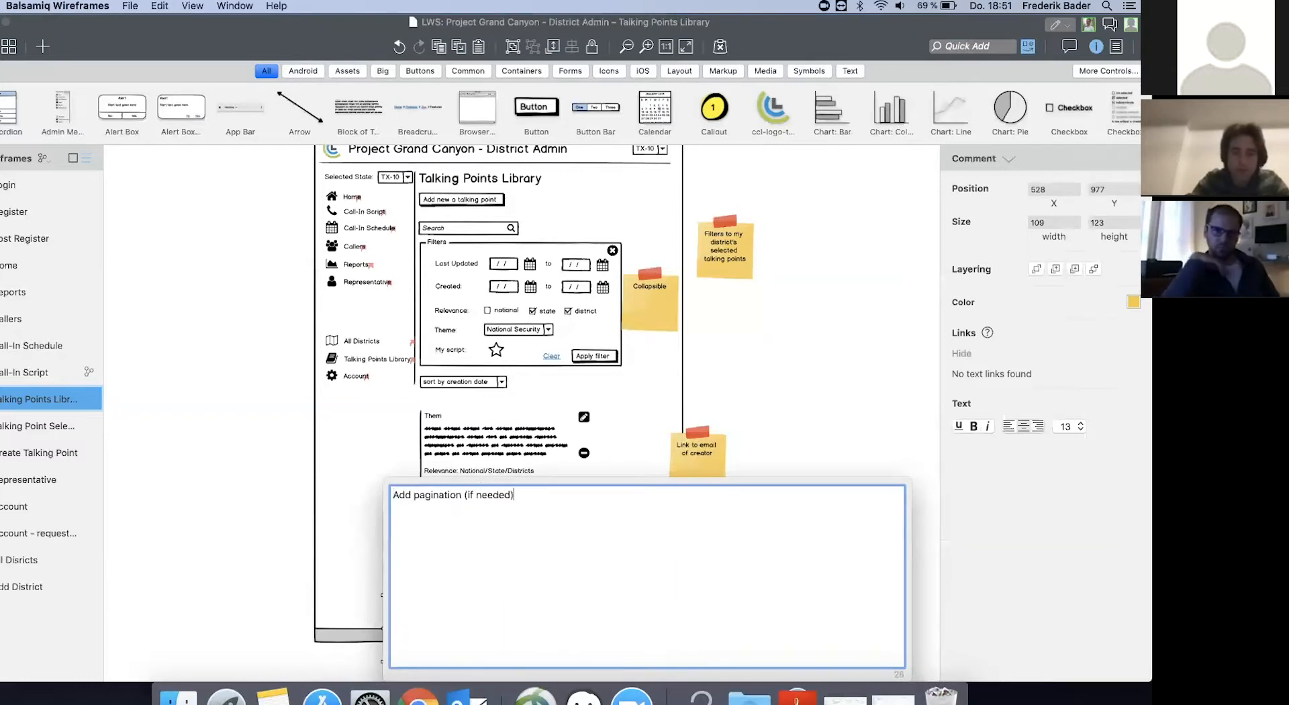
click(825, 440)
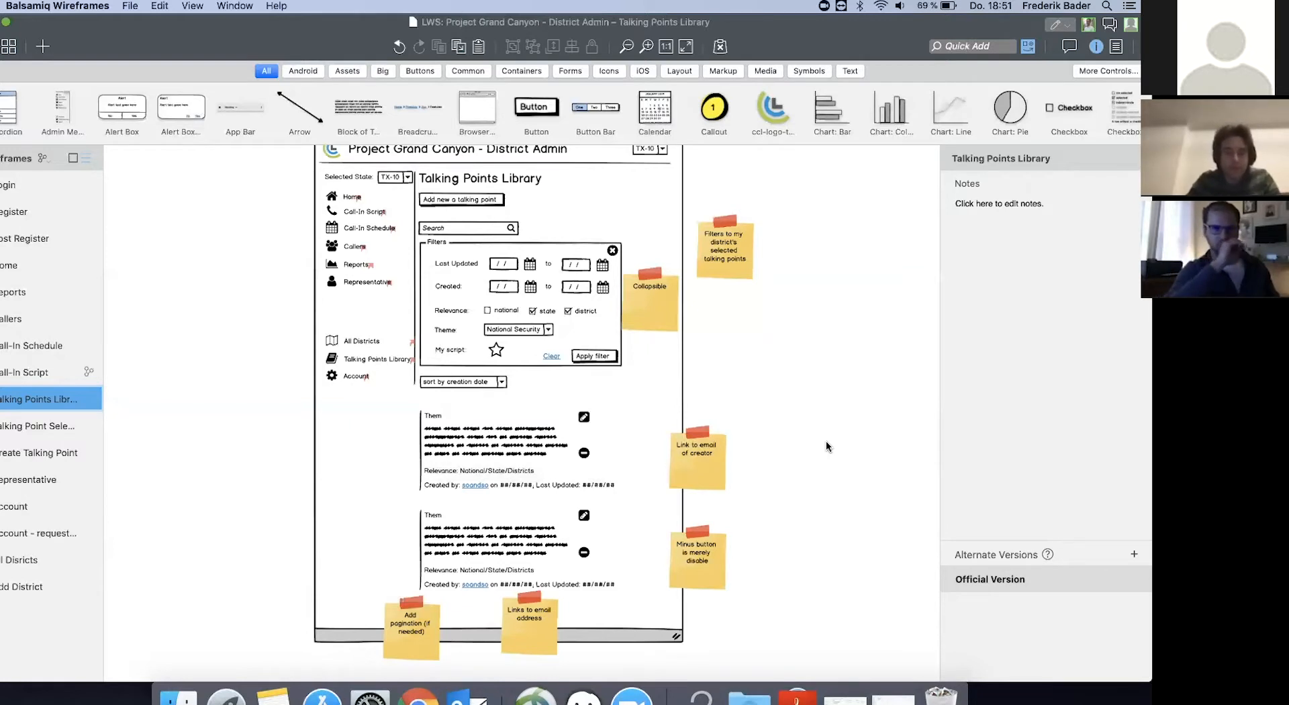
Open the Talking Point Selection for Script wireframe and examine its filters, talking points and add link
click(27, 430)
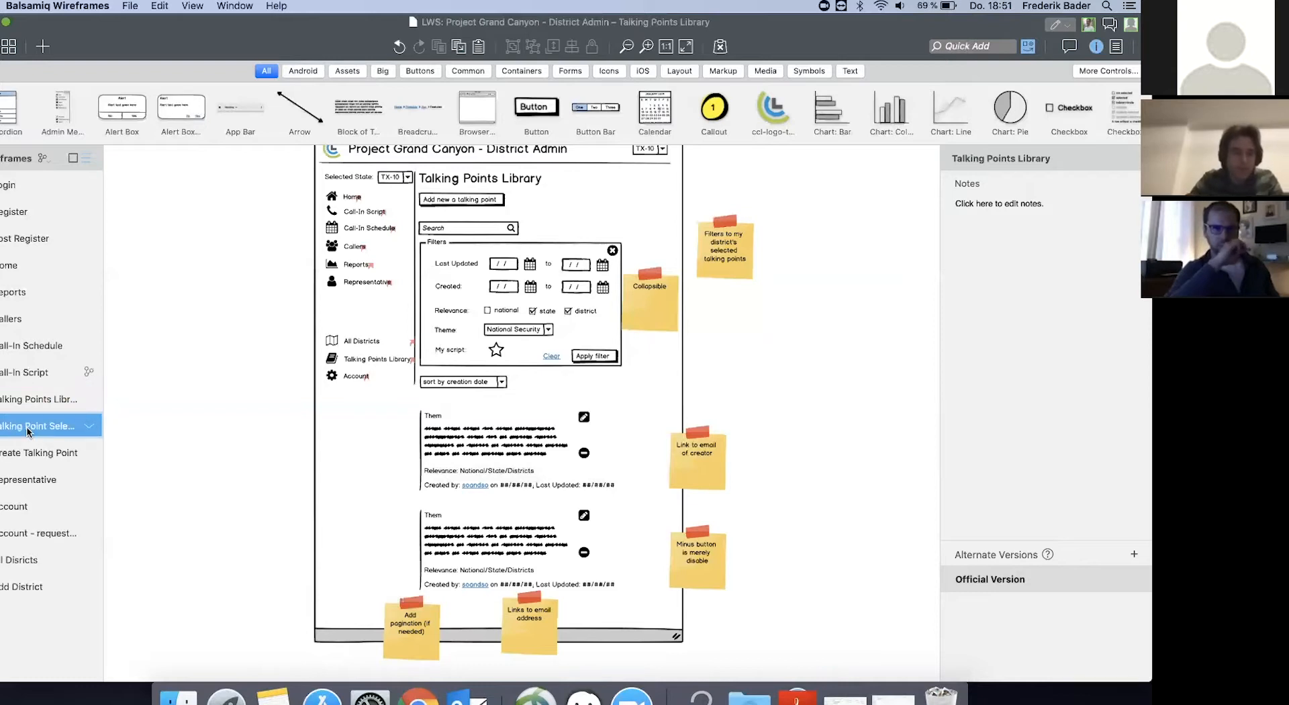
scroll(252, 363, down, 3)
scroll(252, 364, right, 4)
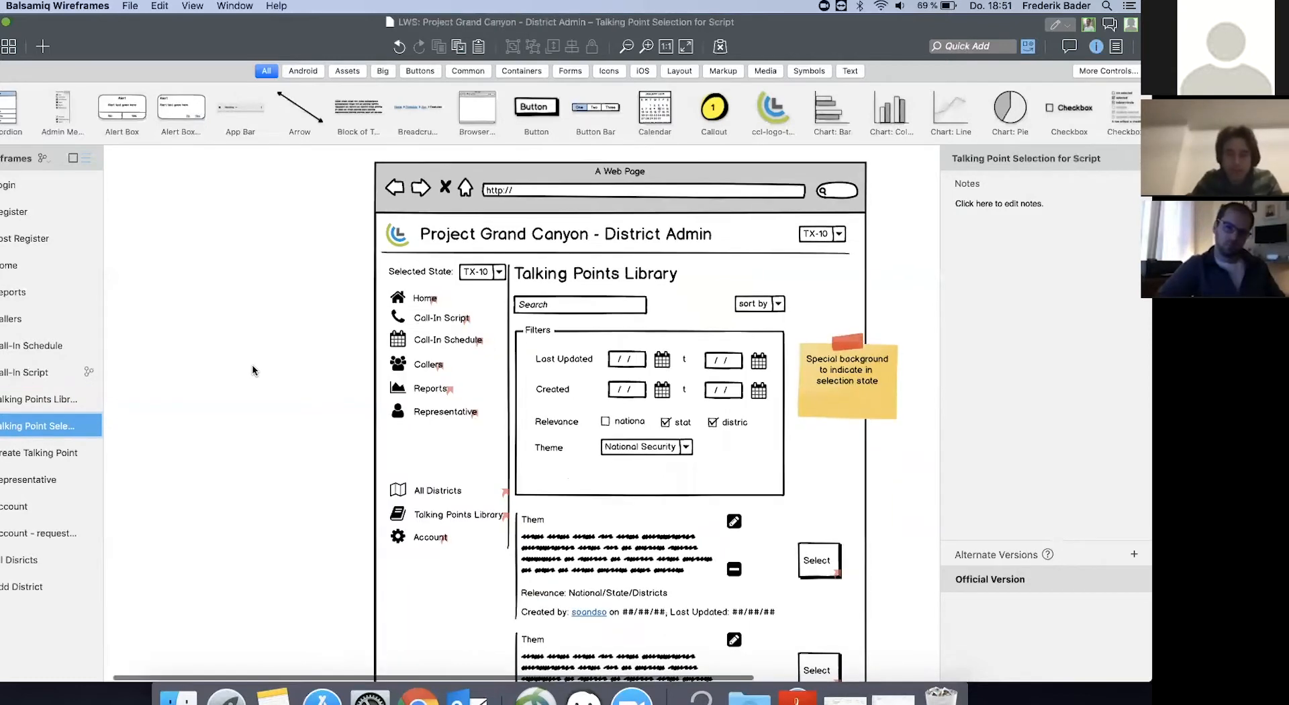
scroll(252, 368, right, 2)
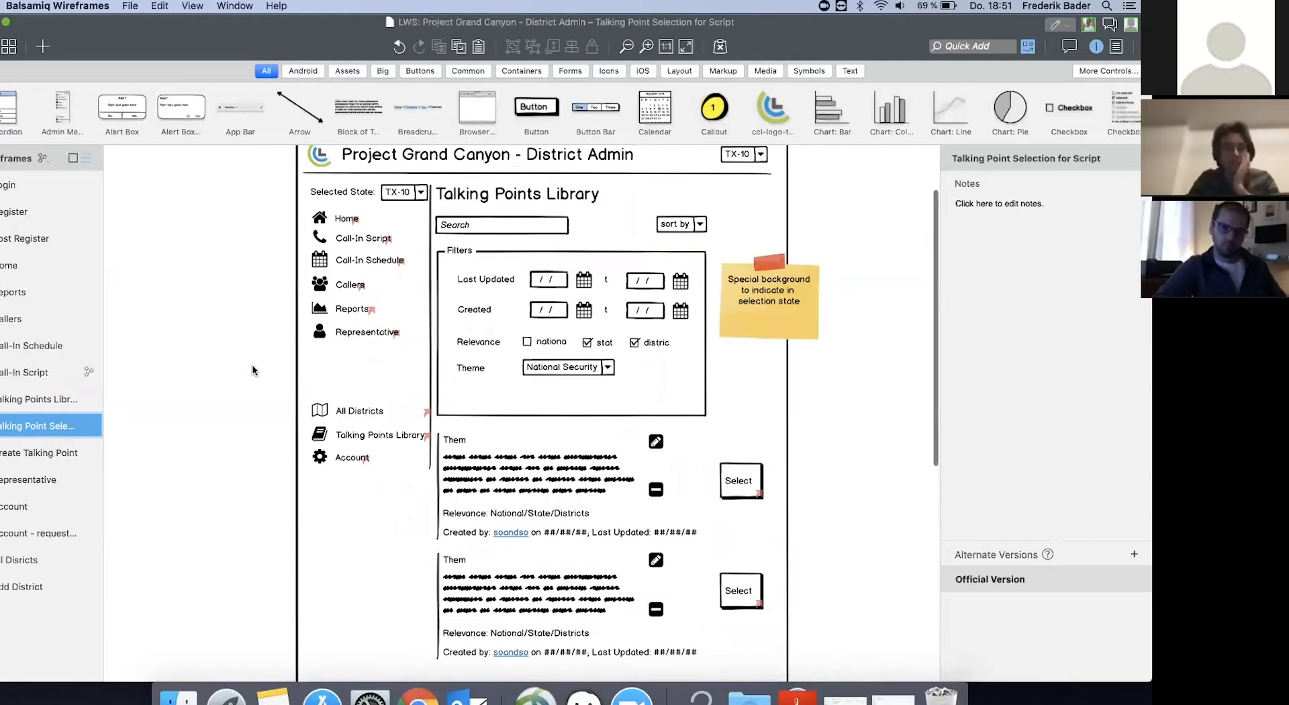
scroll(252, 369, down, 4)
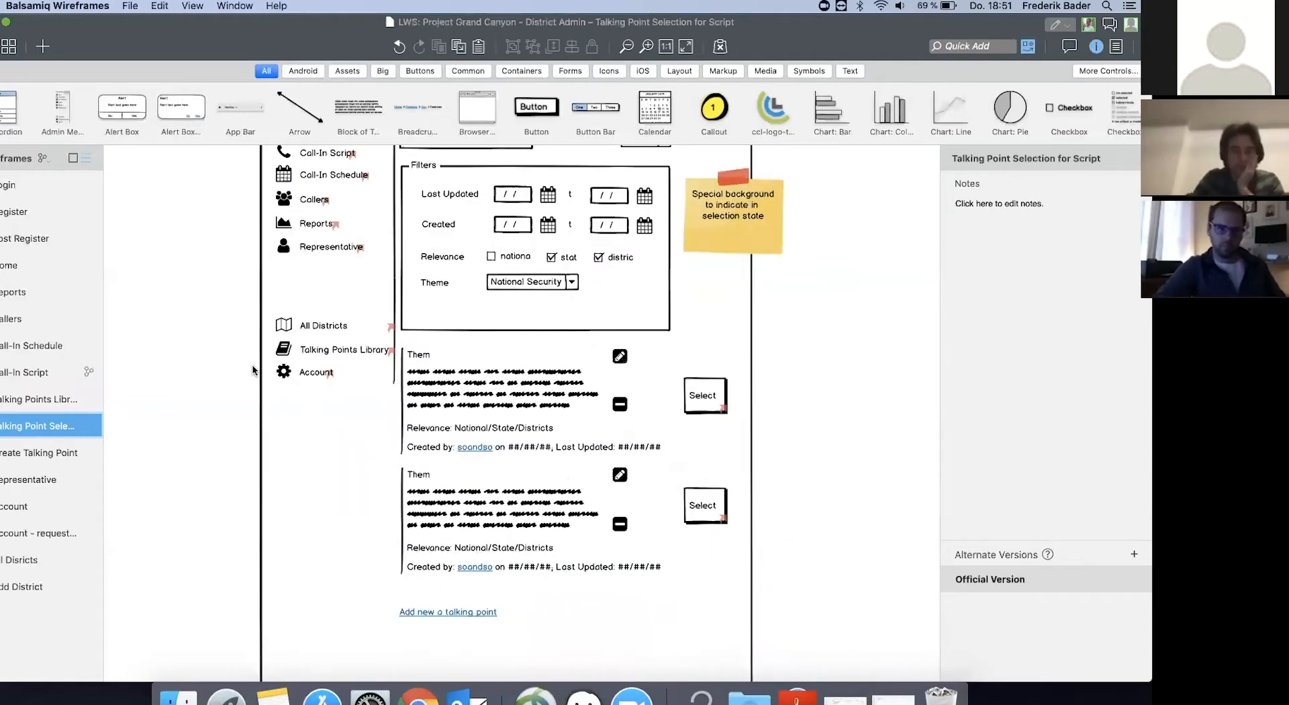
scroll(253, 366, up, 3)
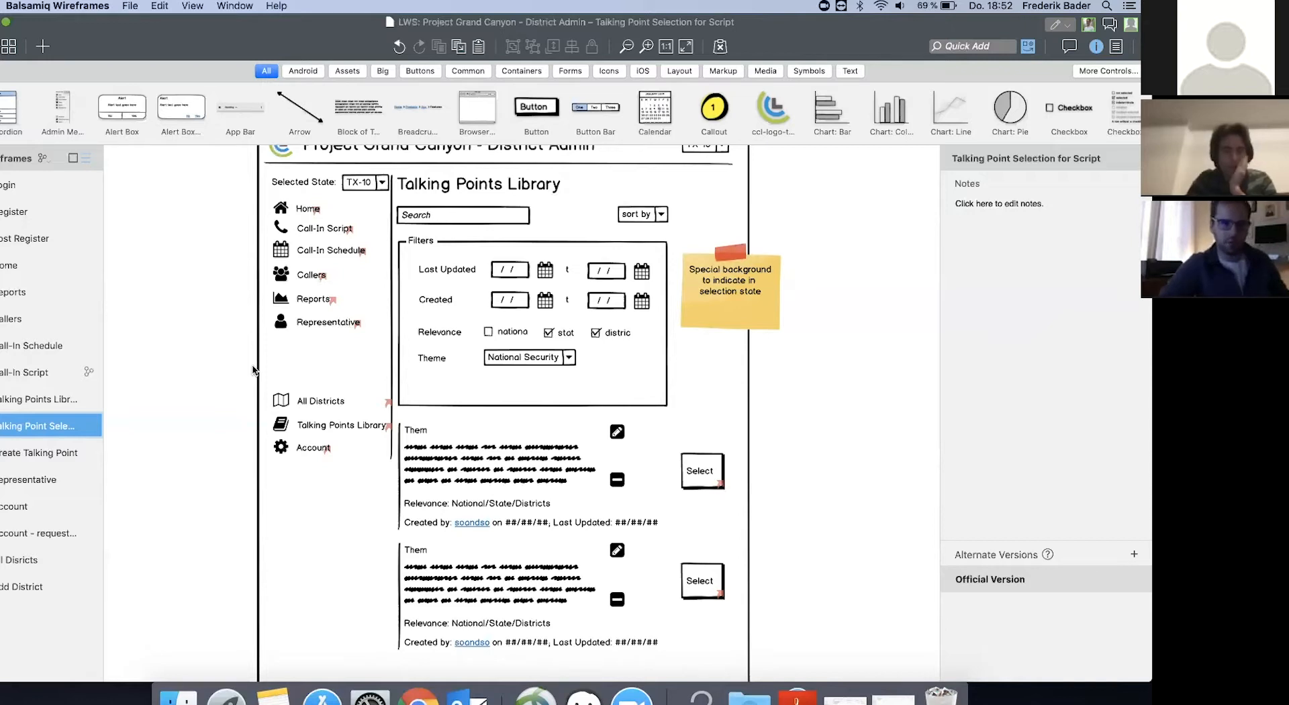
Open the Call-In Script wireframe and check which wireframe its Add Talking Point button links to
click(47, 376)
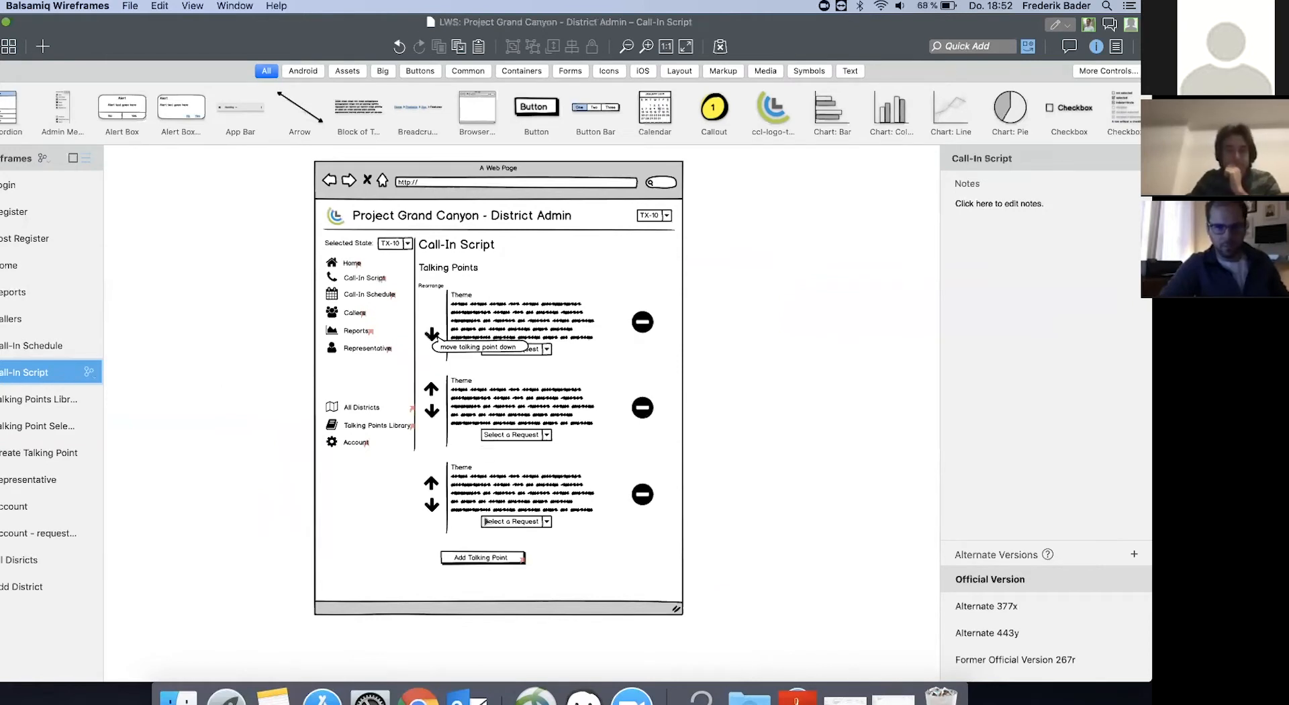
click(481, 559)
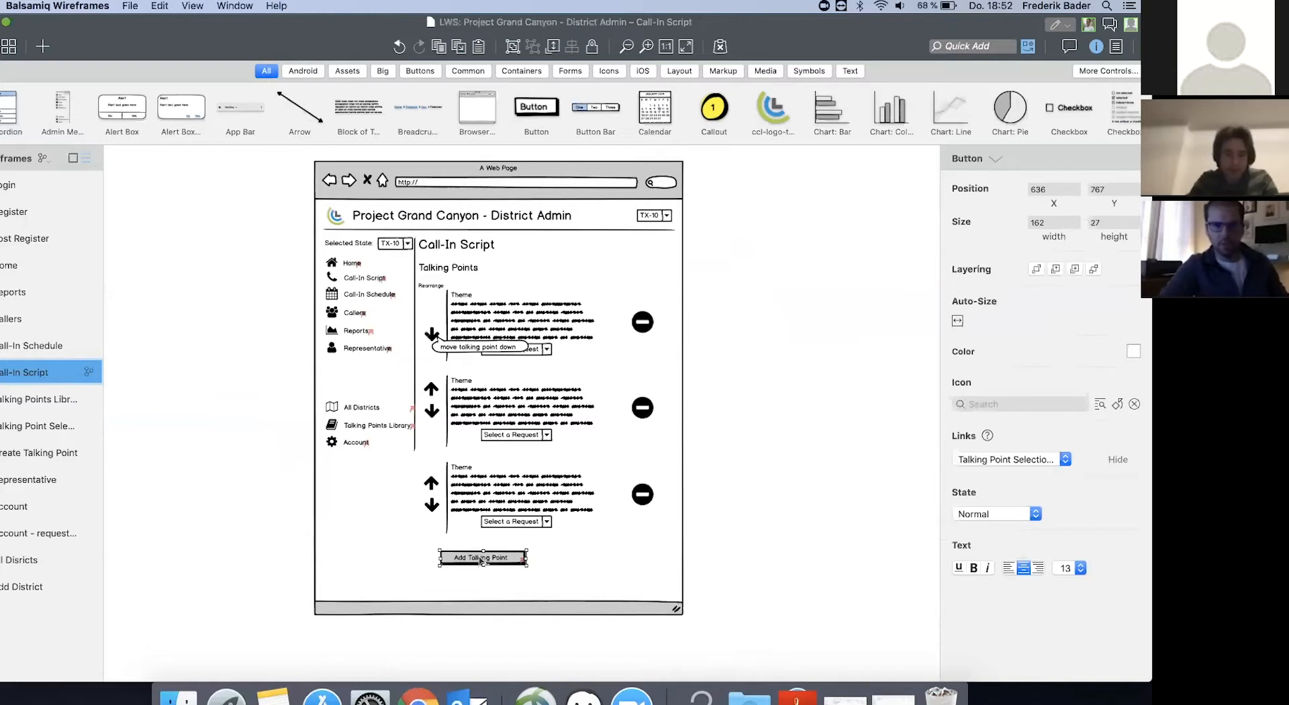
key(Escape)
click(480, 560)
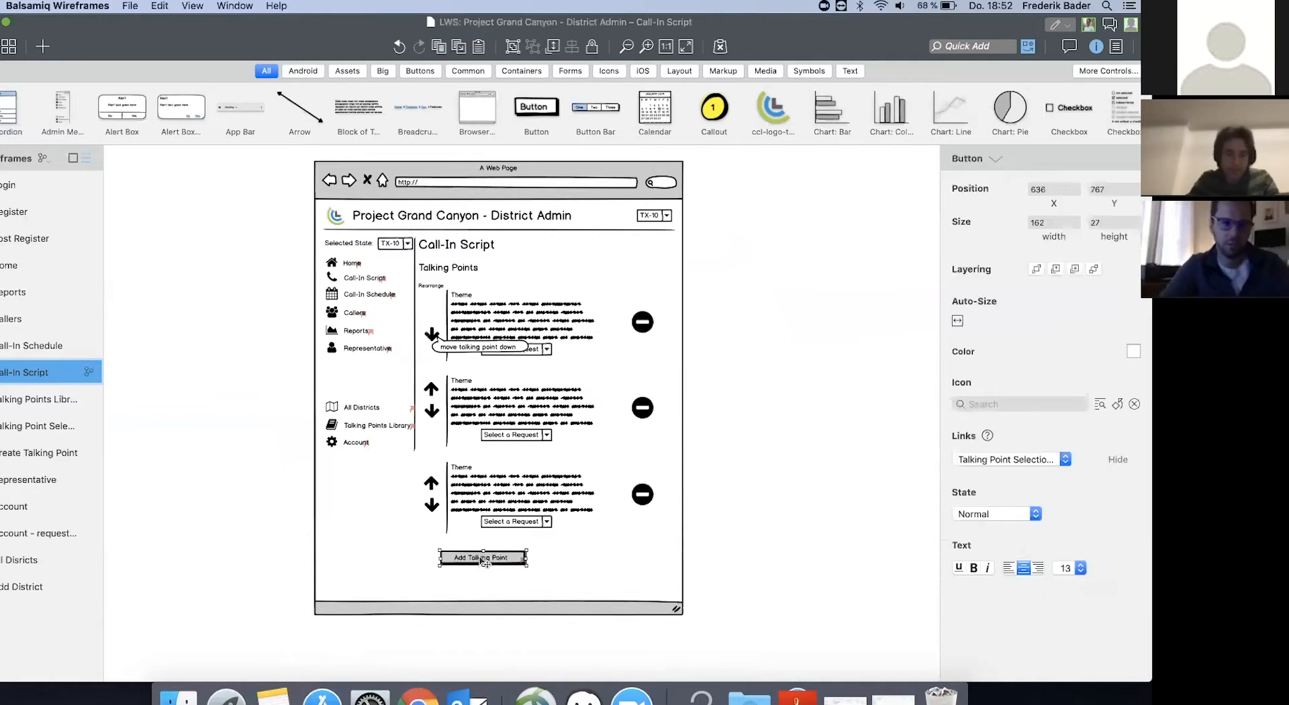
Compare the Talking Points Library wireframe with the Talking Point Selection for Script wireframe and return to Call-In Script
click(44, 402)
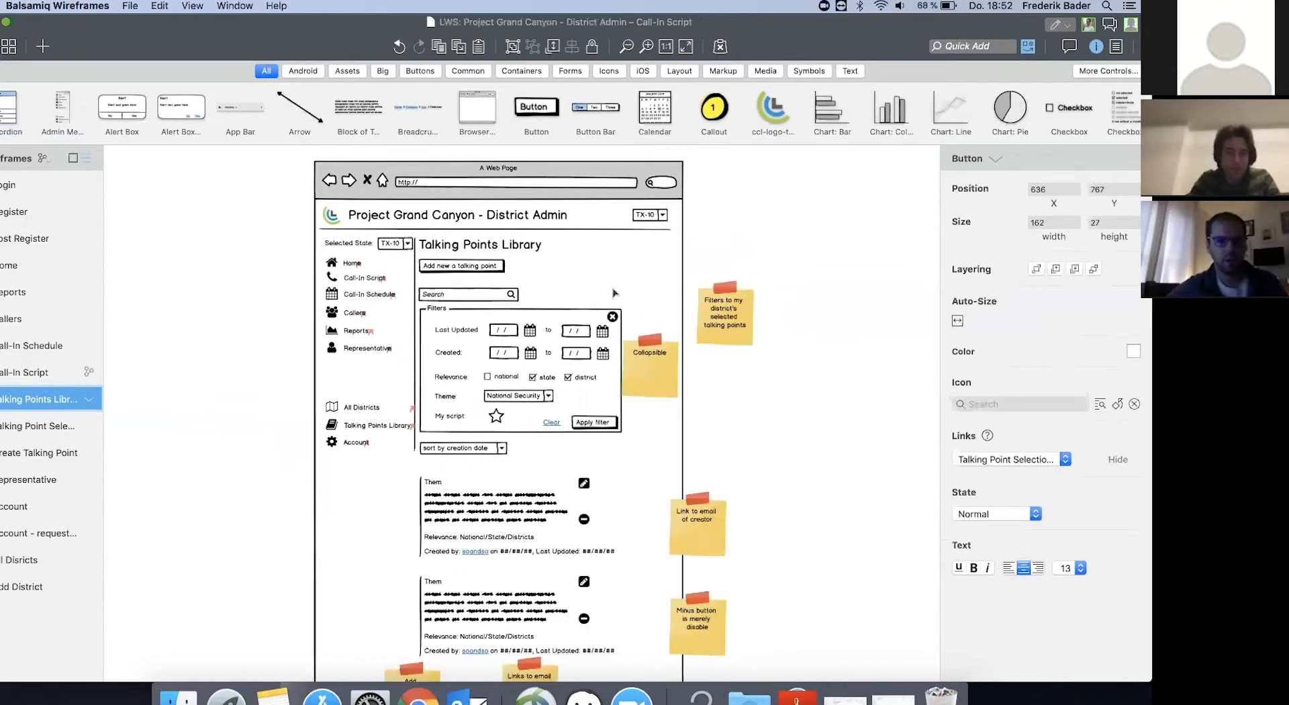
scroll(542, 335, down, 2)
scroll(542, 337, down, 2)
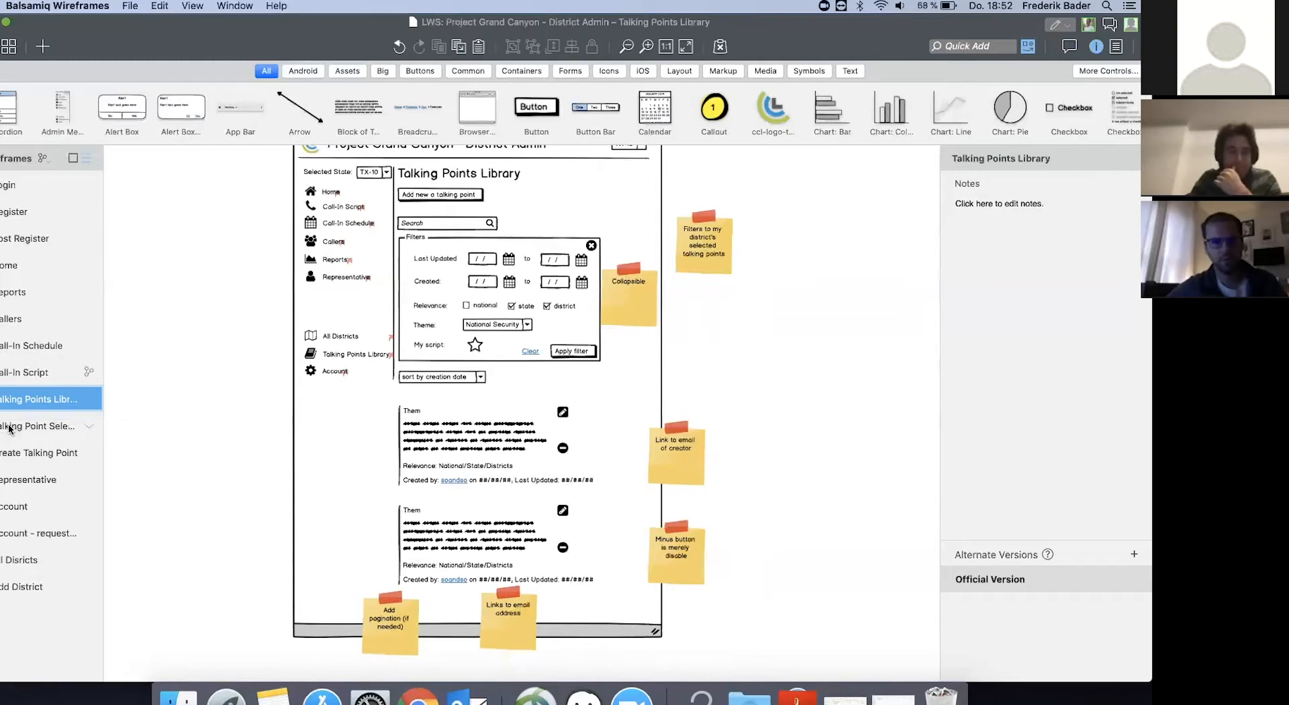
click(9, 428)
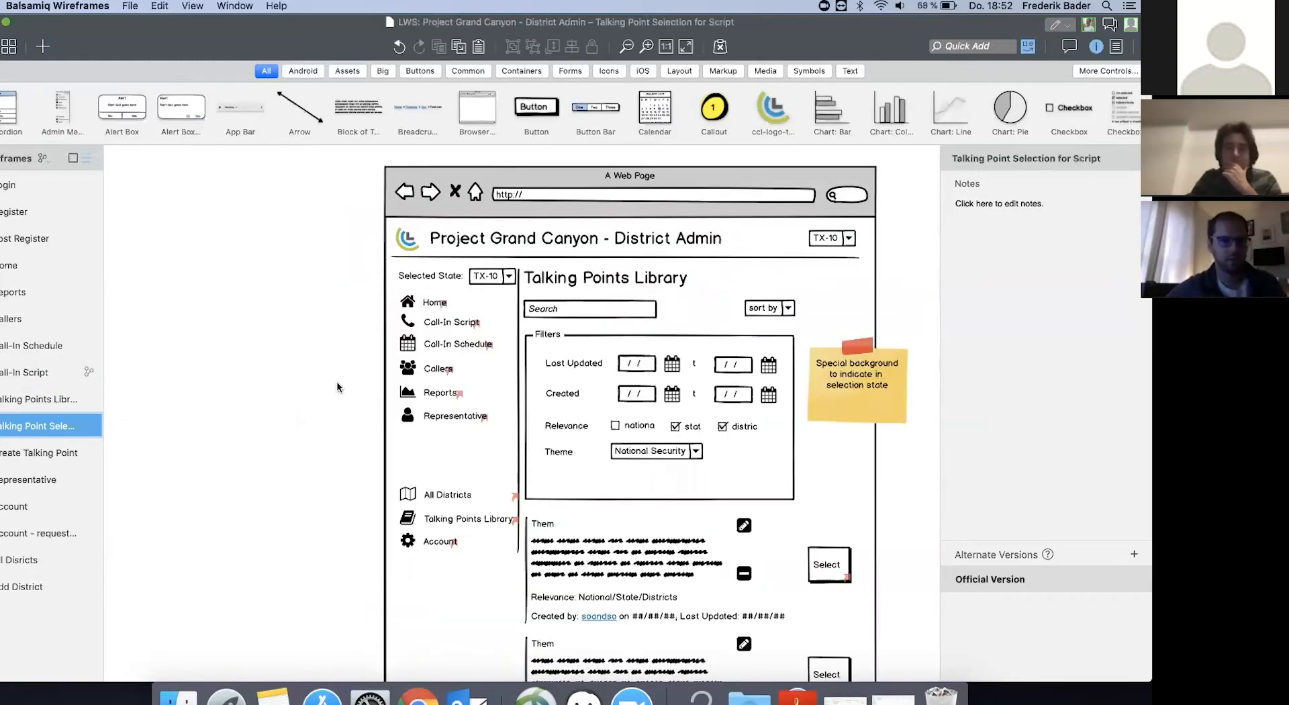
scroll(337, 387, down, 3)
scroll(337, 387, right, 3)
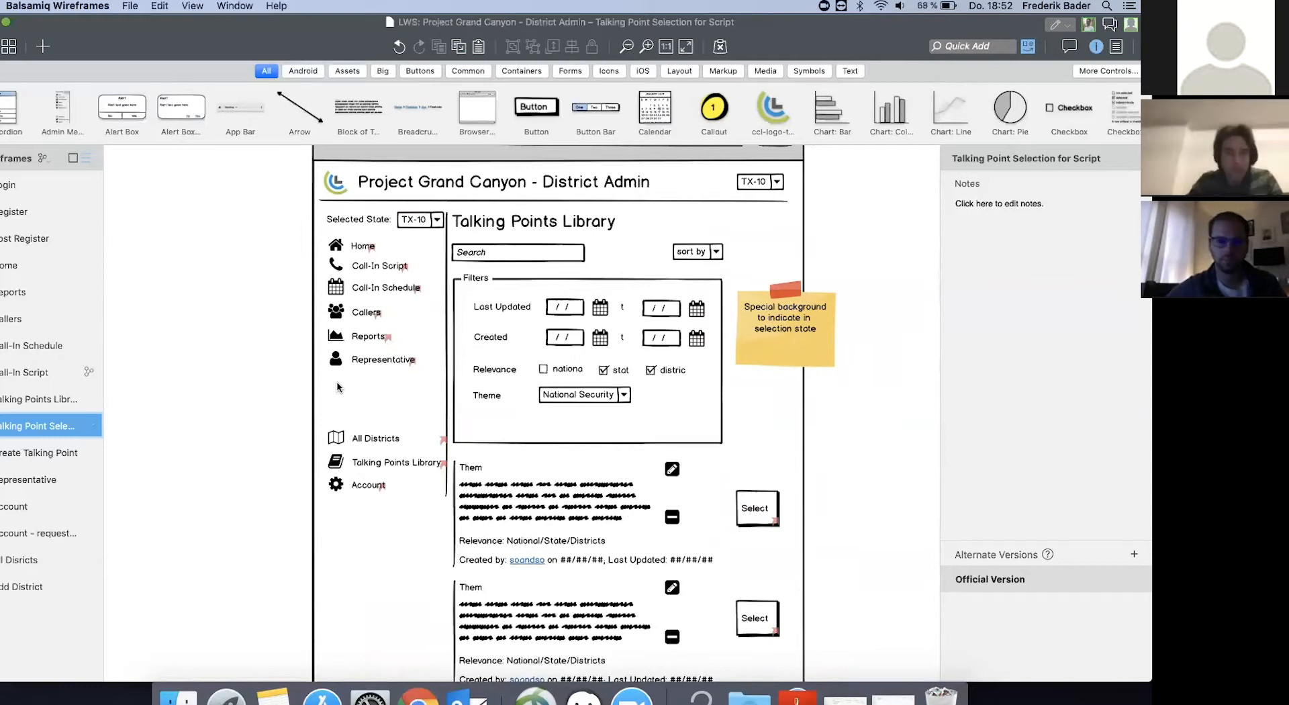
scroll(336, 387, down, 5)
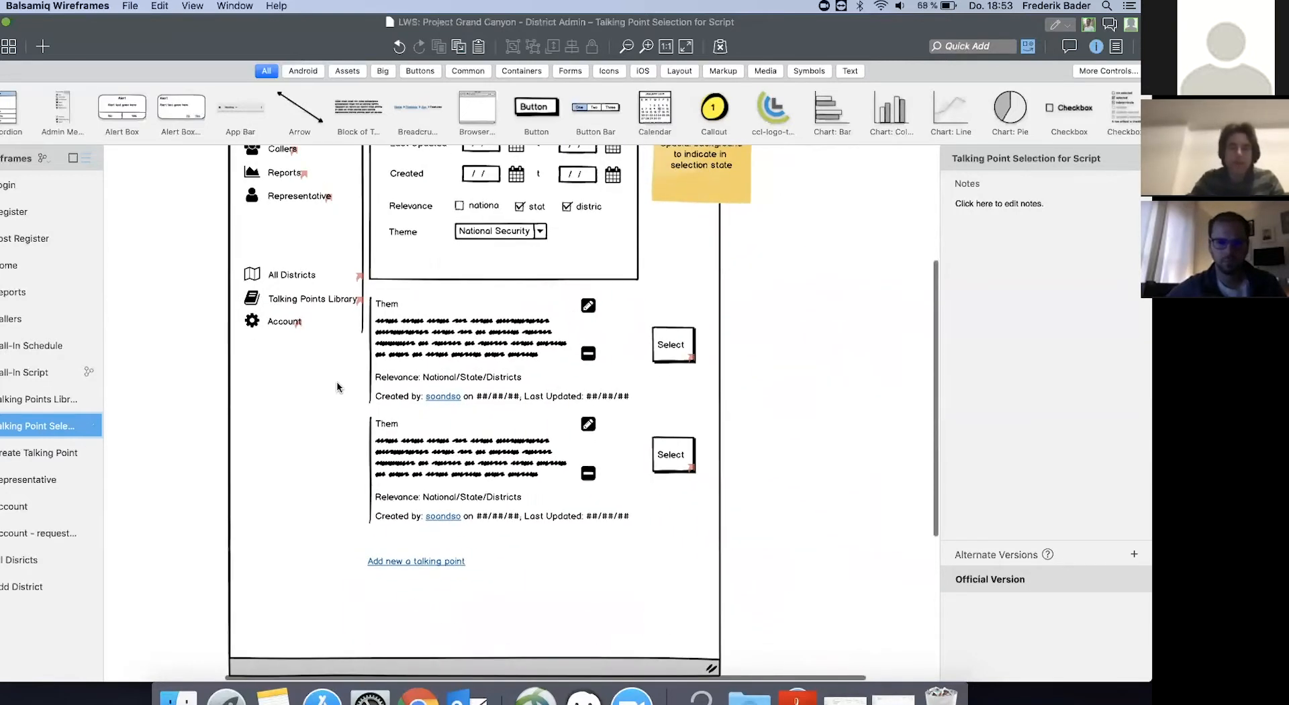
scroll(337, 384, up, 4)
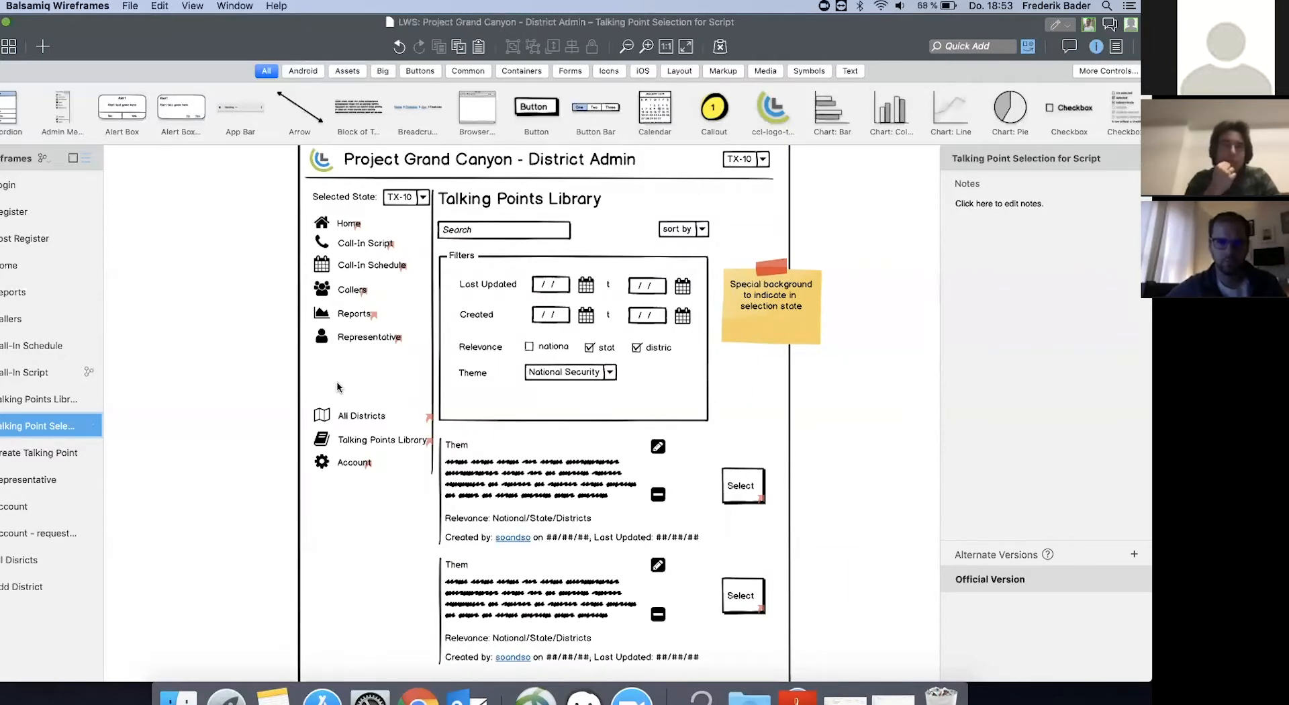
click(27, 374)
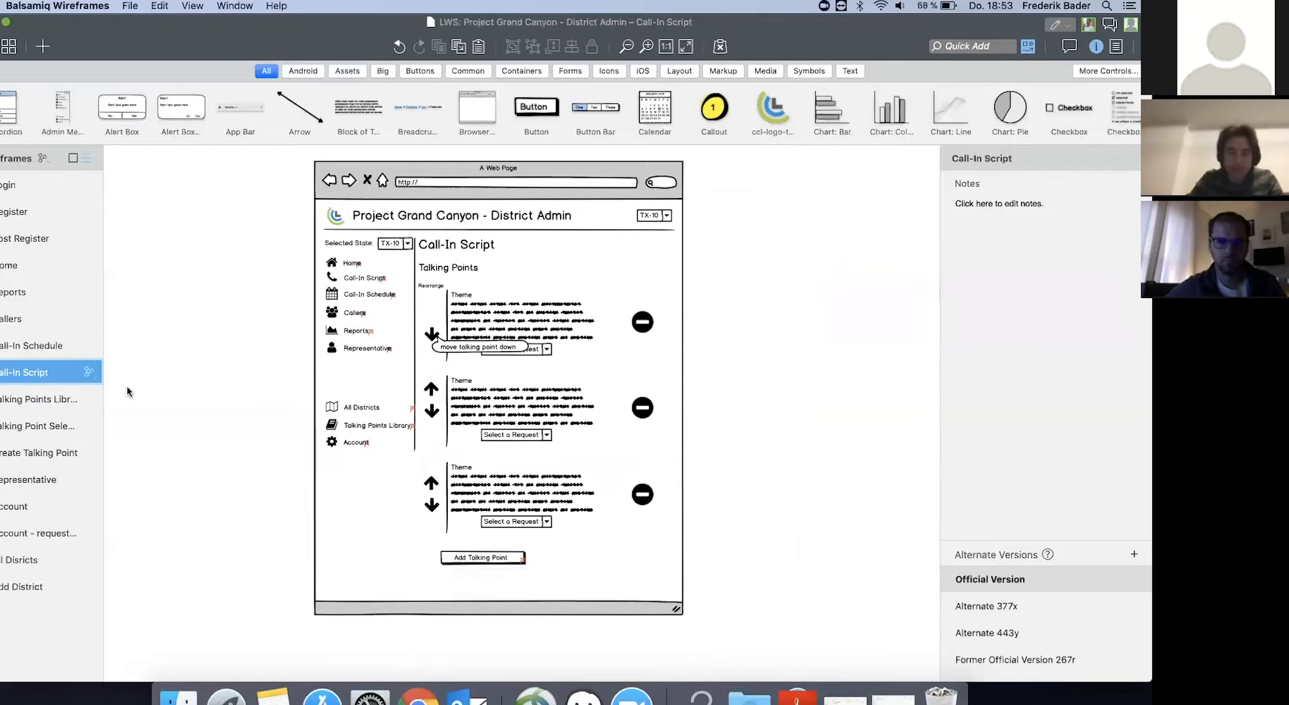
Delete the "Add new a talking point" link below the talking points in the Talking Point Selection for Script wireframe
click(35, 427)
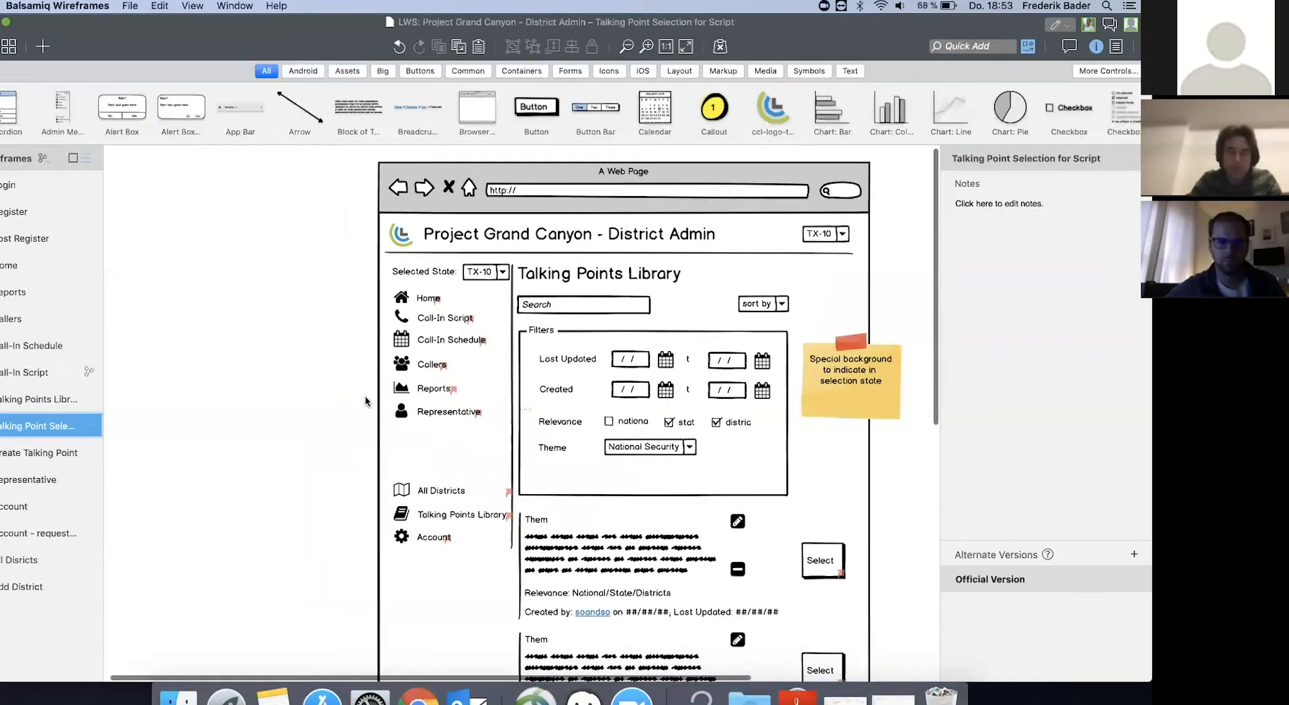
scroll(365, 401, down, 3)
scroll(366, 401, right, 2)
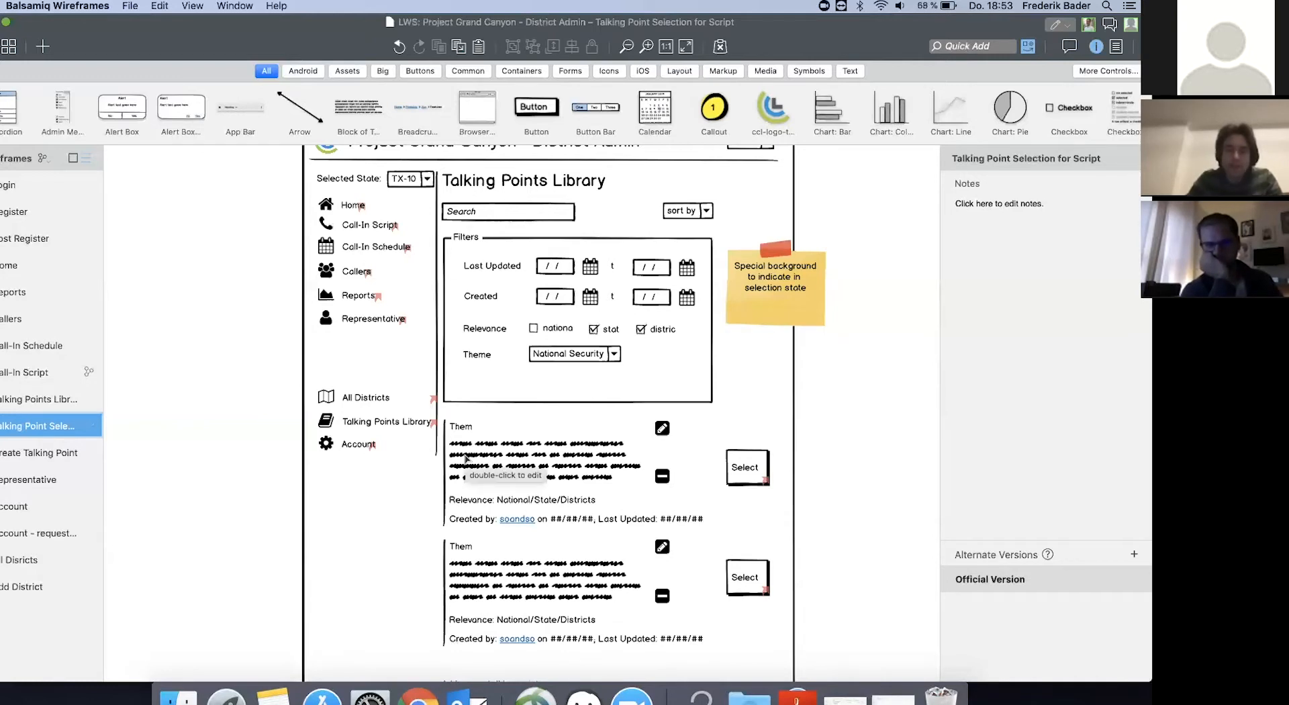
scroll(466, 459, down, 3)
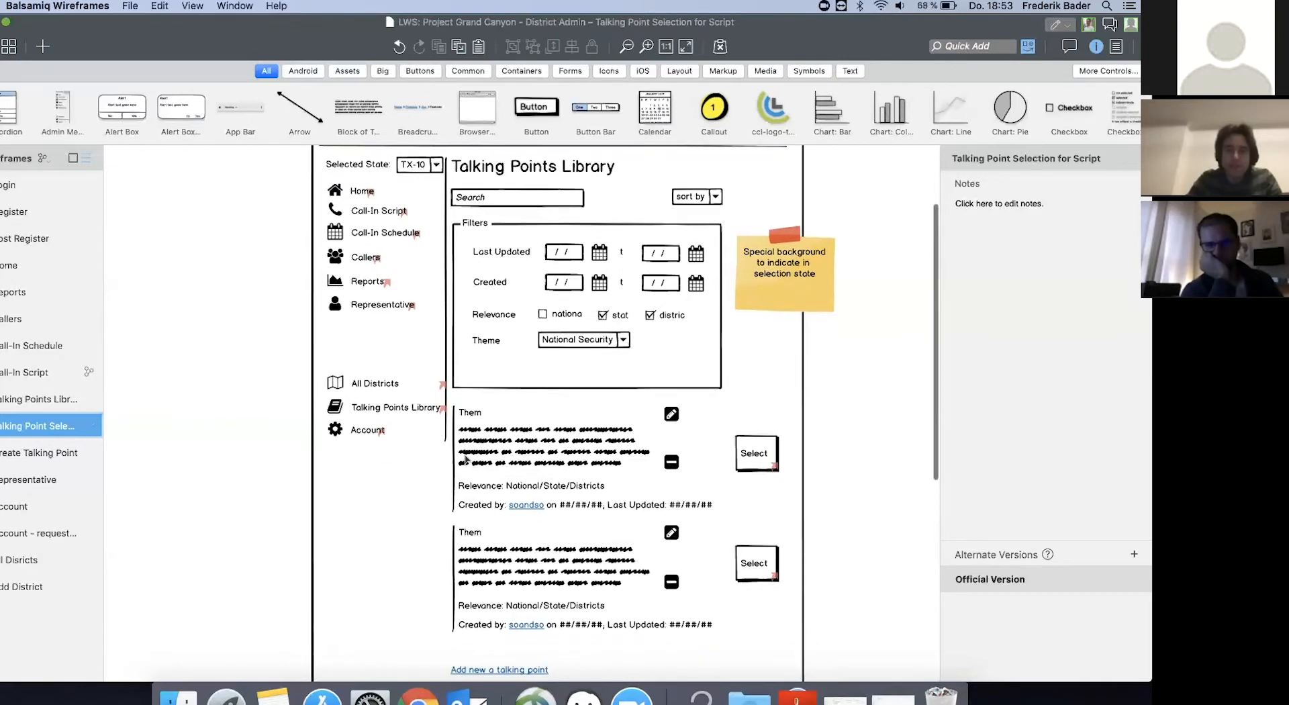
scroll(471, 455, down, 1)
scroll(472, 455, right, 1)
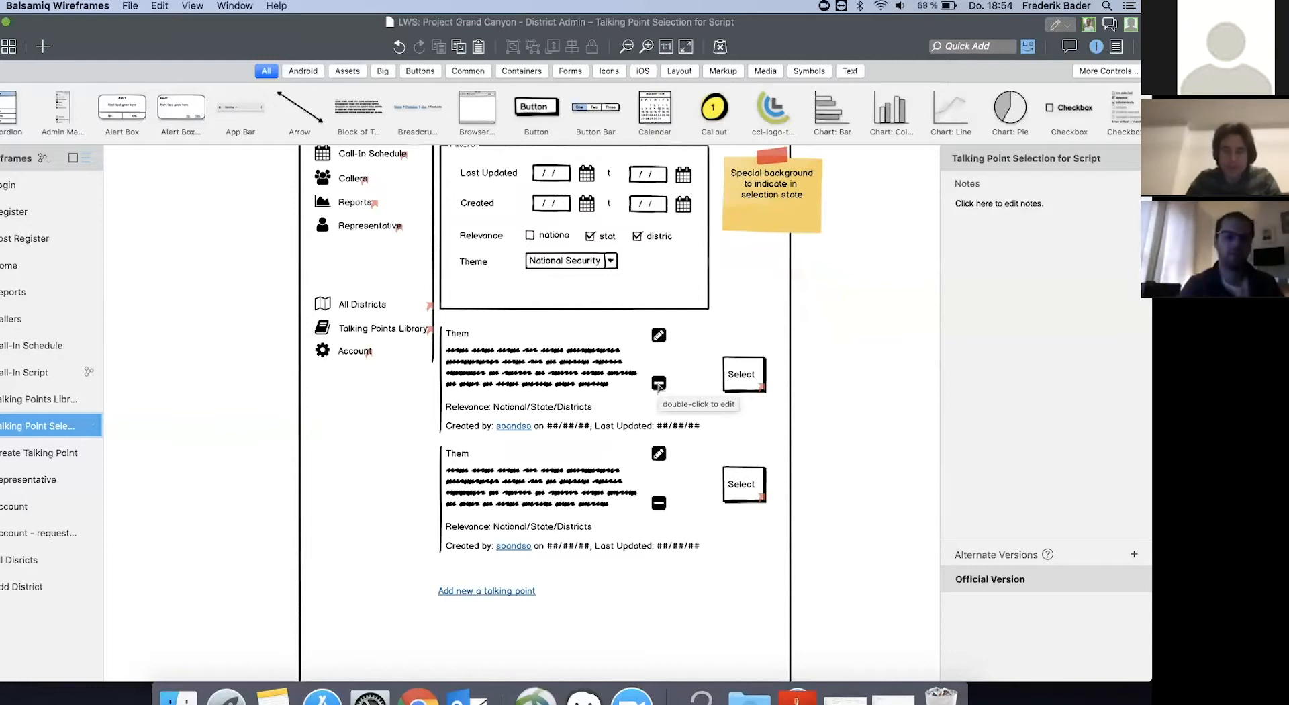
click(487, 595)
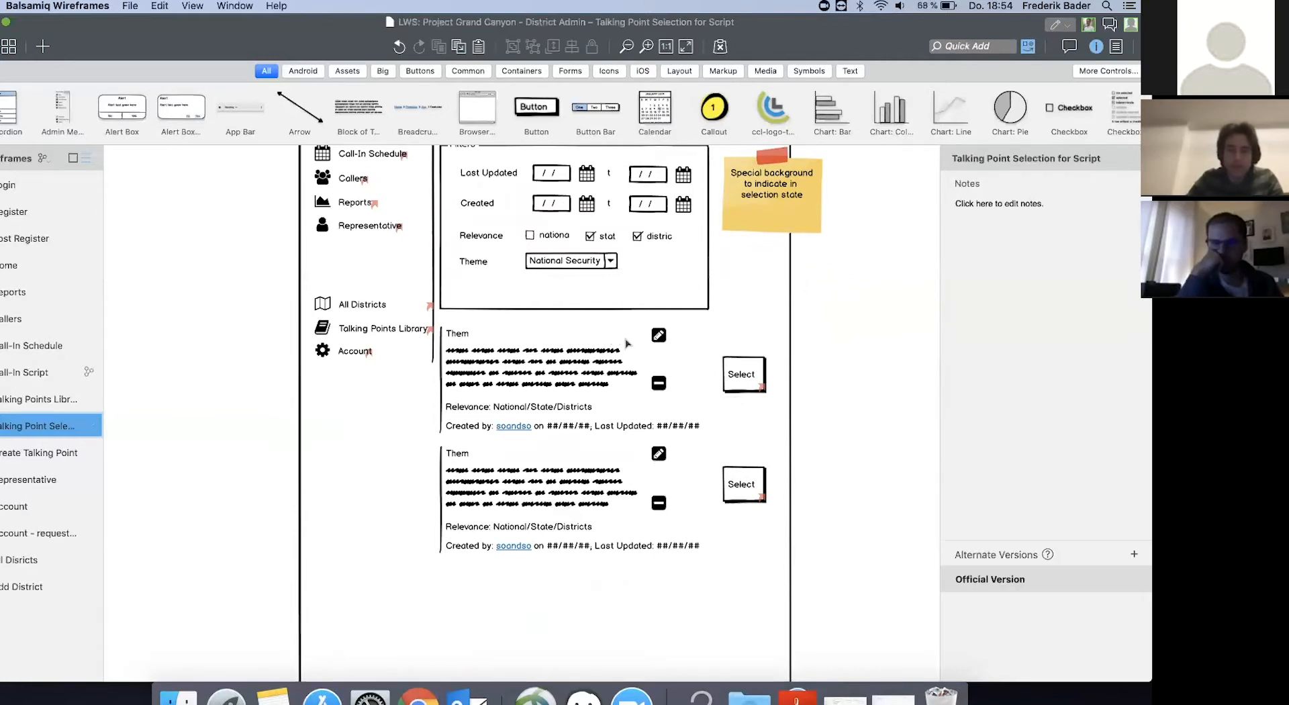
Delete the pencil and square minus icons from the first talking point's group
click(648, 344)
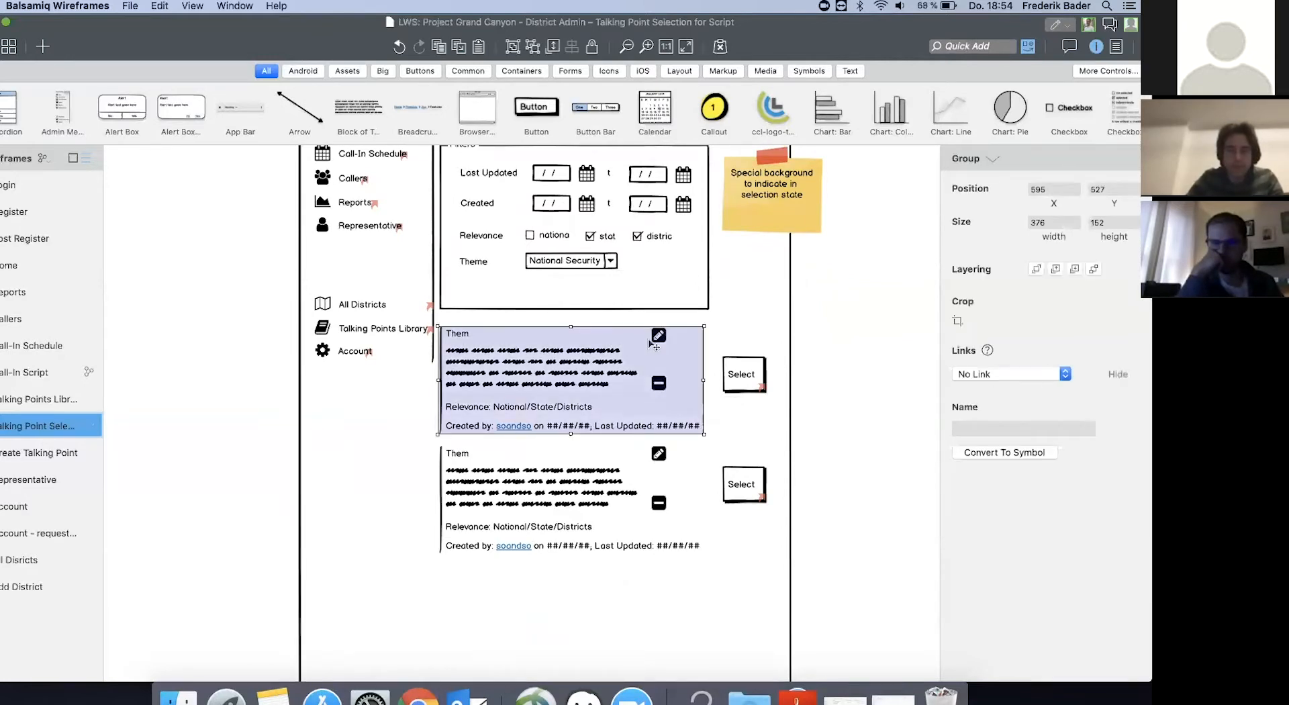
double_click(654, 345)
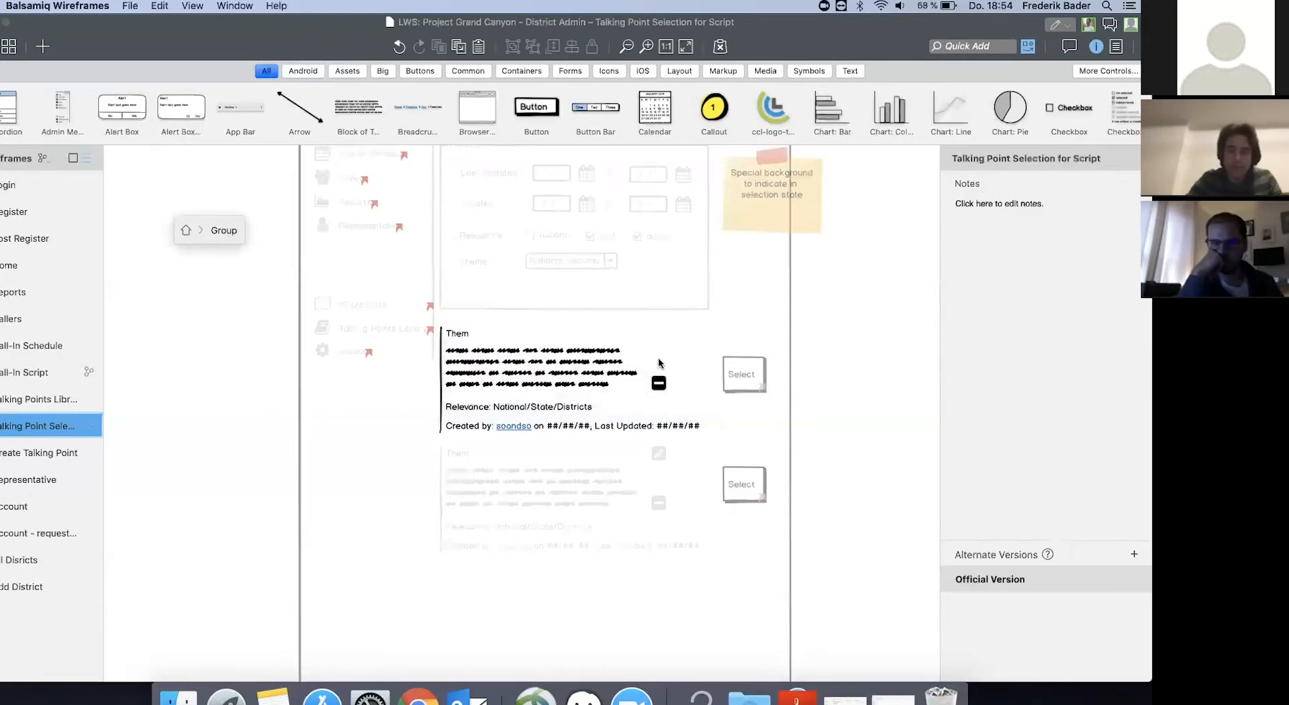
click(658, 383)
key(Delete)
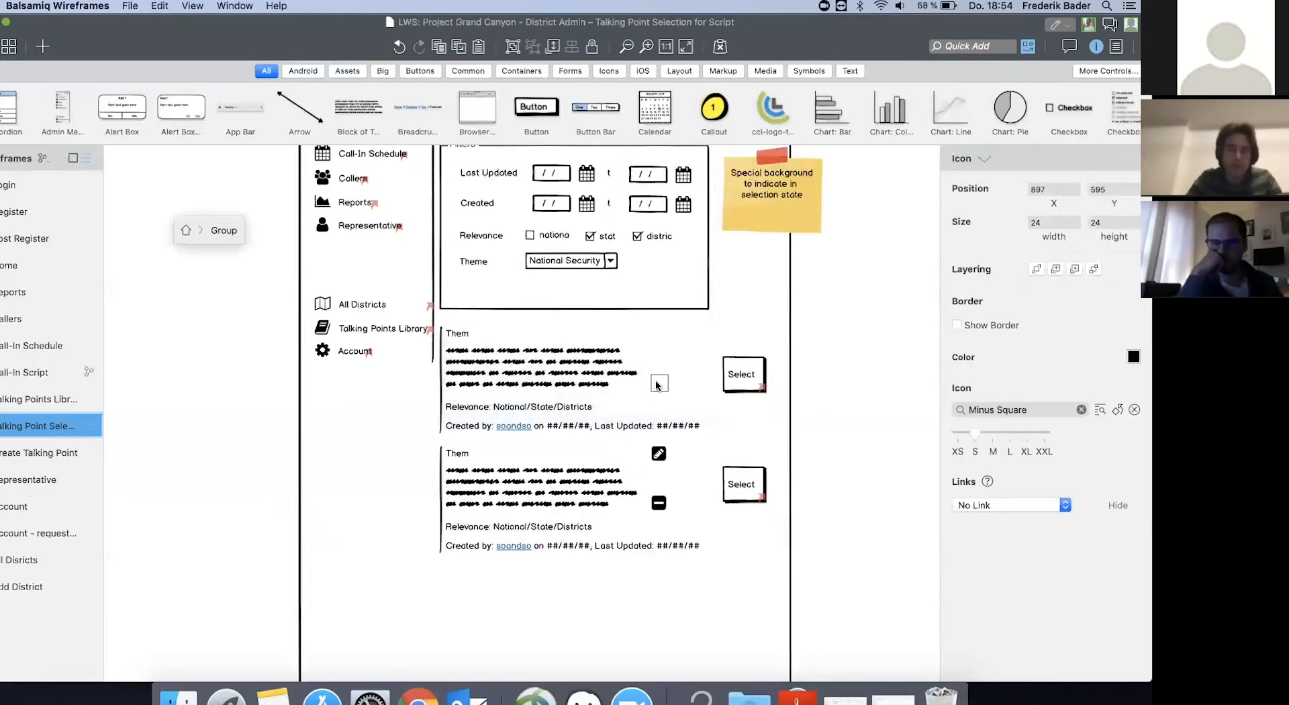
Delete the pencil and square minus icons from the second talking point's group
double_click(644, 452)
click(658, 454)
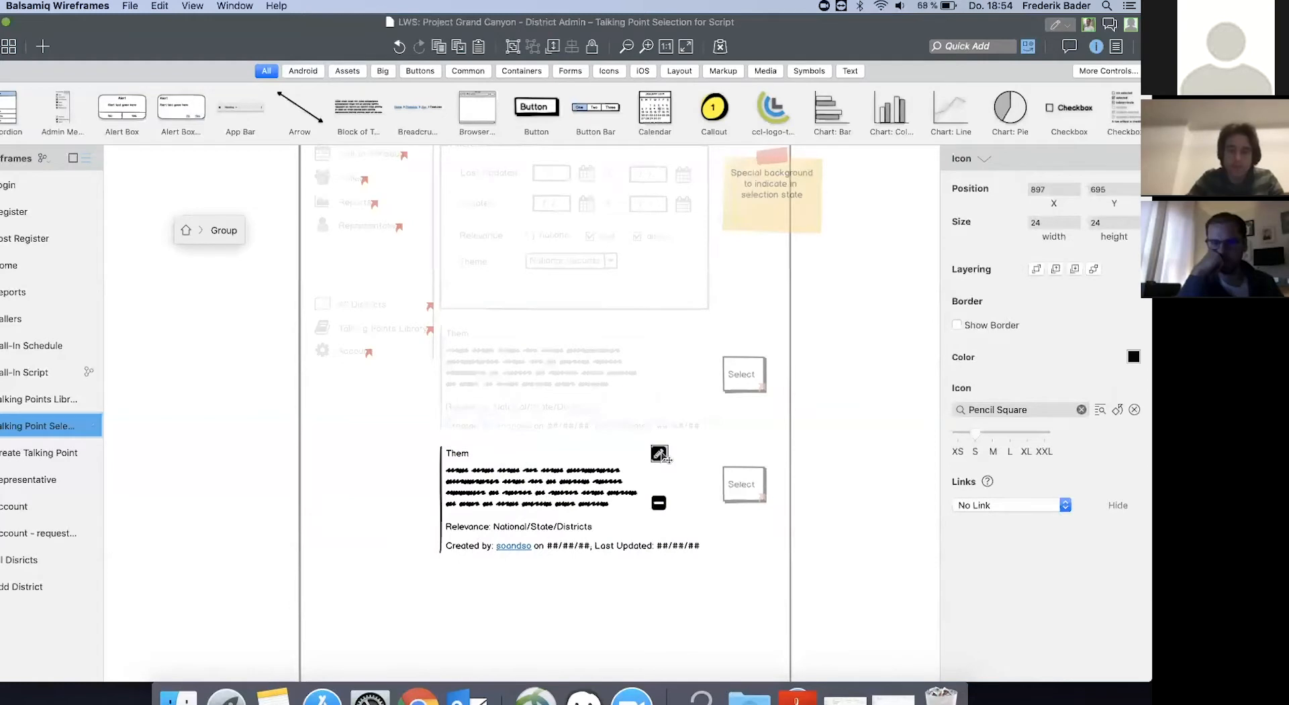
key(Delete)
click(658, 503)
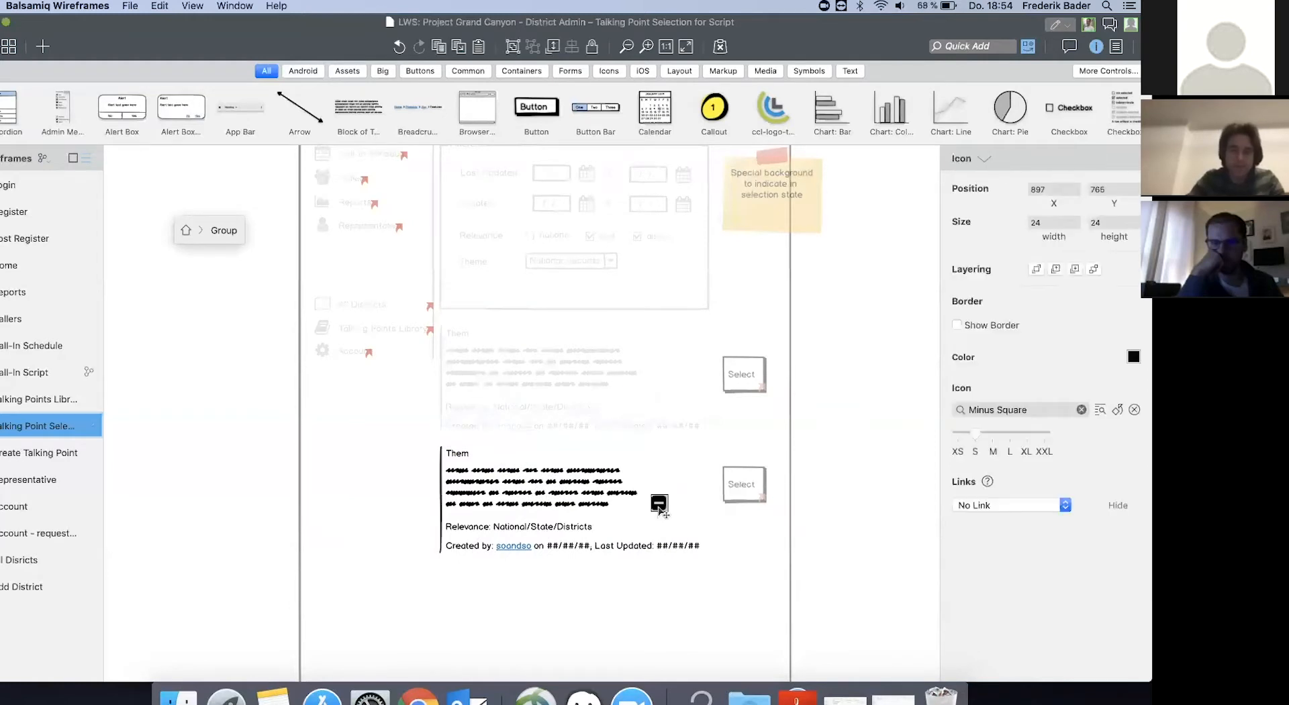
key(Delete)
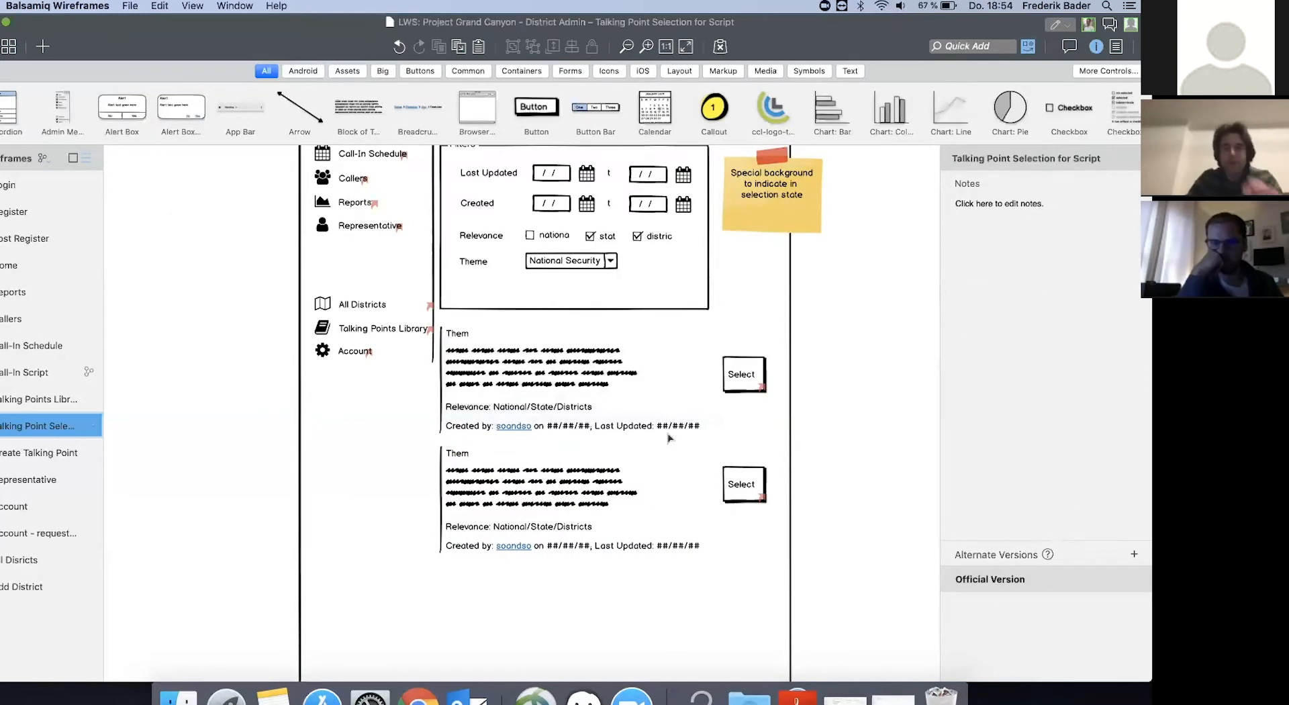
Delete the side navigation menu symbol from the Talking Point Selection for Script wireframe
scroll(668, 438, up, 5)
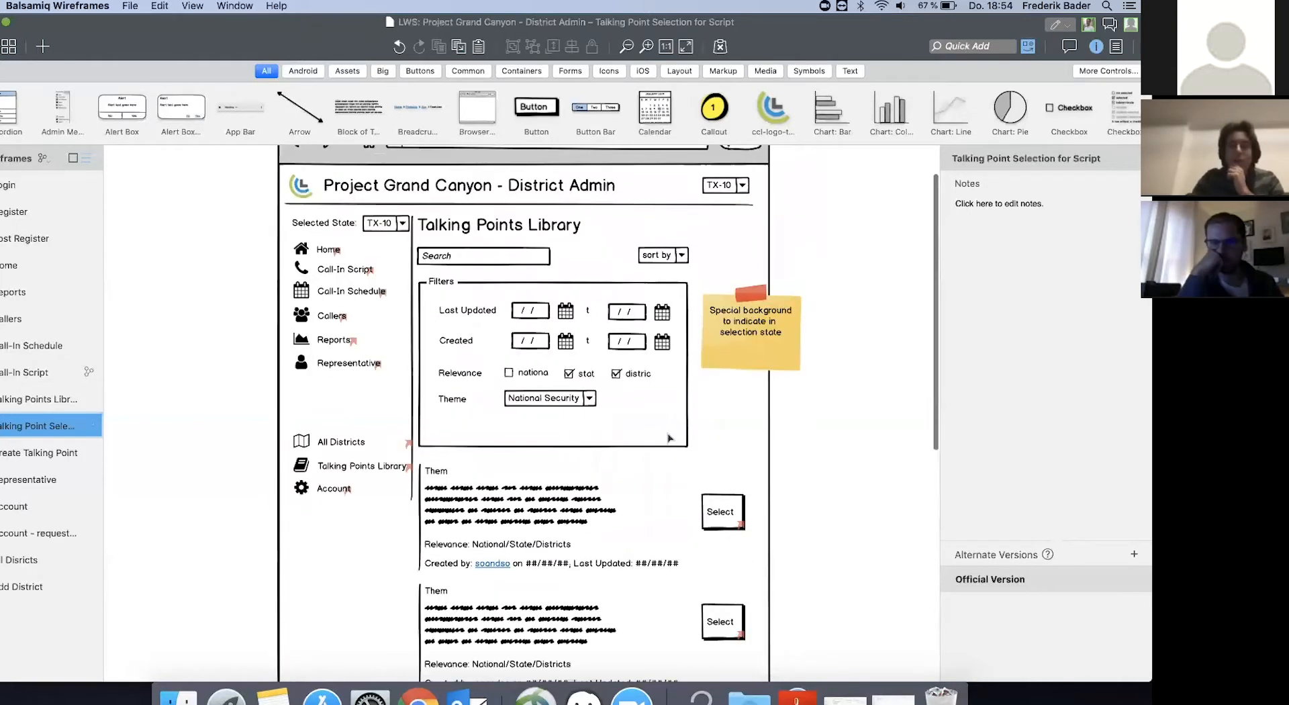
scroll(667, 438, up, 1)
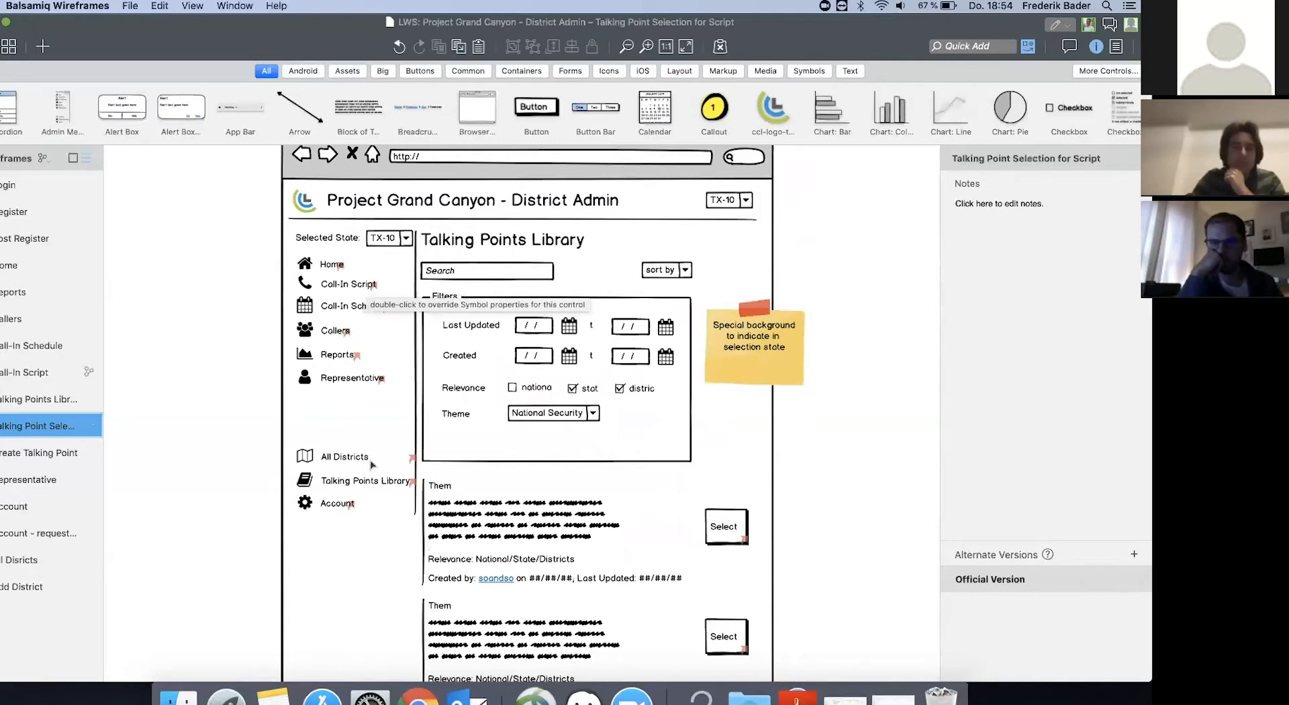
click(349, 276)
key(Delete)
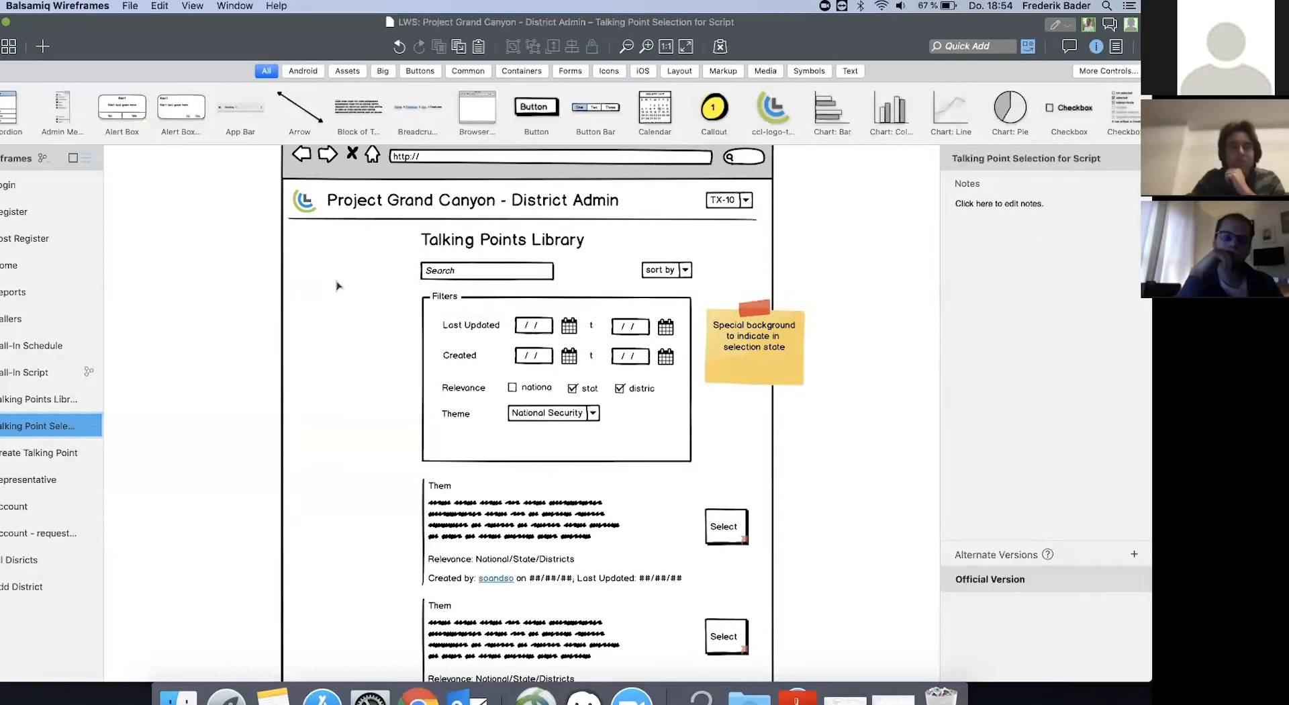
Move the page content, from the heading down to the talking points and sticky note, left to X position 465, leaving the browser frame and header in place
click(425, 303)
key(super+a)
shift+click(493, 203)
shift+click(461, 165)
shift+click(460, 165)
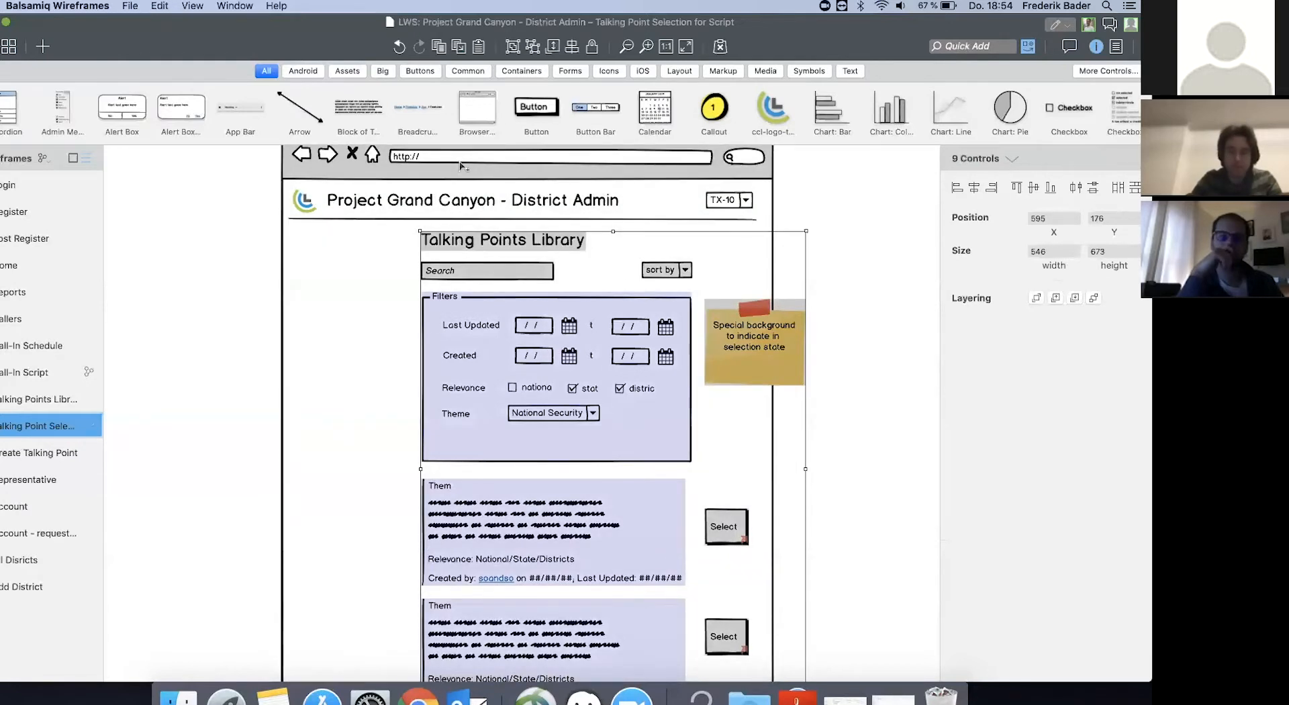
key(shift+Left)
key(shift+Left)
key(shift+Left)
key(shift+Left)
key(shift+Left)
key(shift+Left)
key(shift+Left)
key(shift+Left)
key(shift+Left)
key(shift+Left)
key(shift+Left)
key(shift+Left)
key(shift+Left)
key(shift+Right)
key(shift+Left)
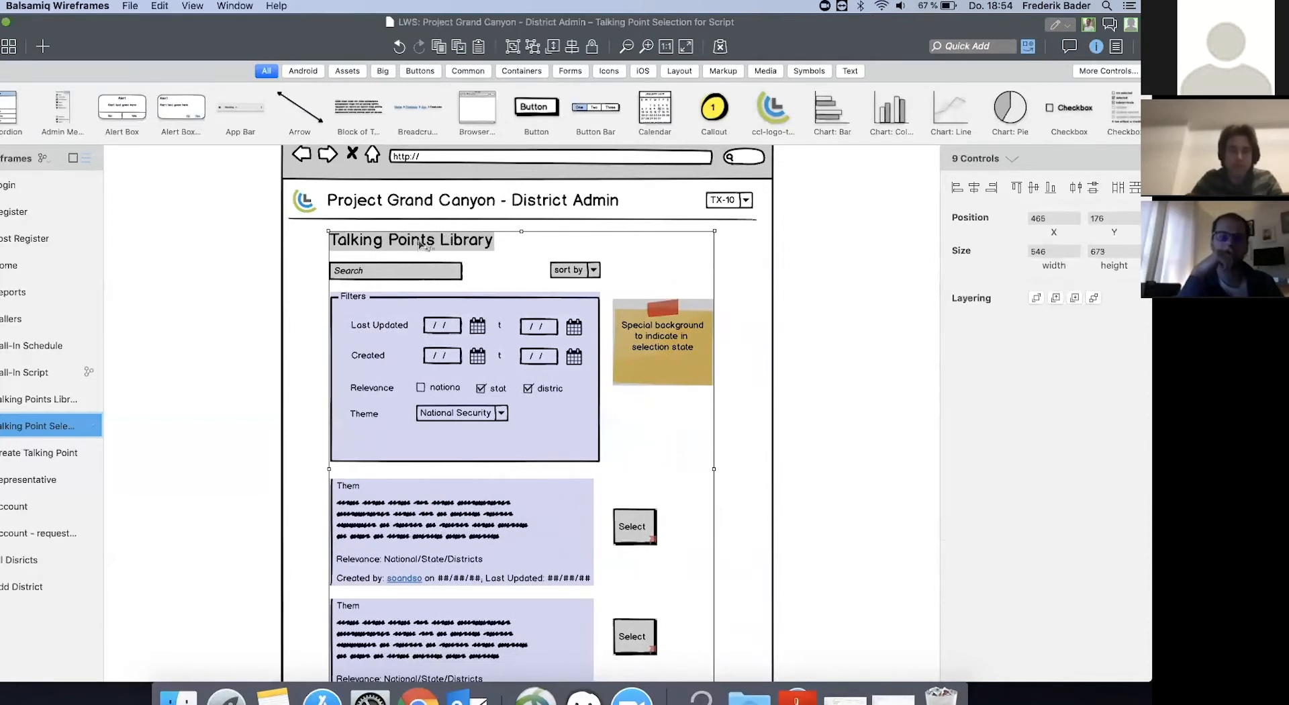
click(311, 262)
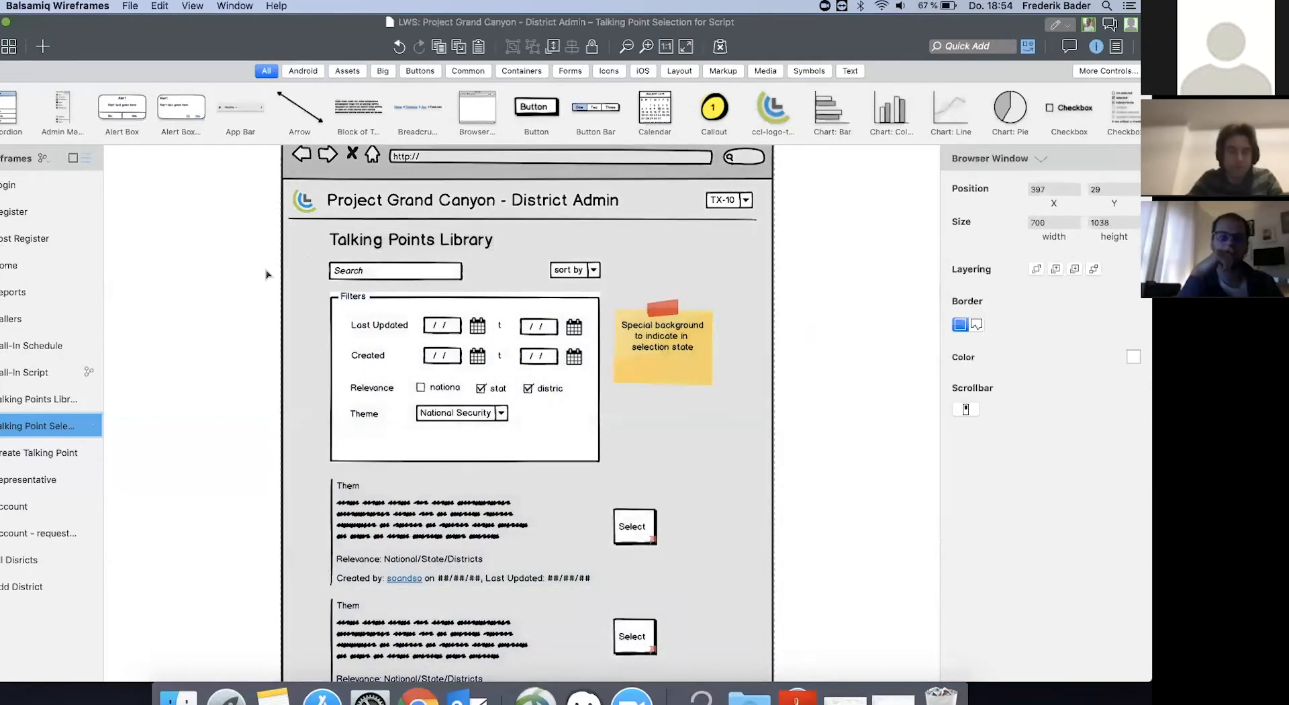
click(266, 274)
Review the rearranged selection page and compare it with the Call-In Script wireframe
scroll(556, 387, down, 2)
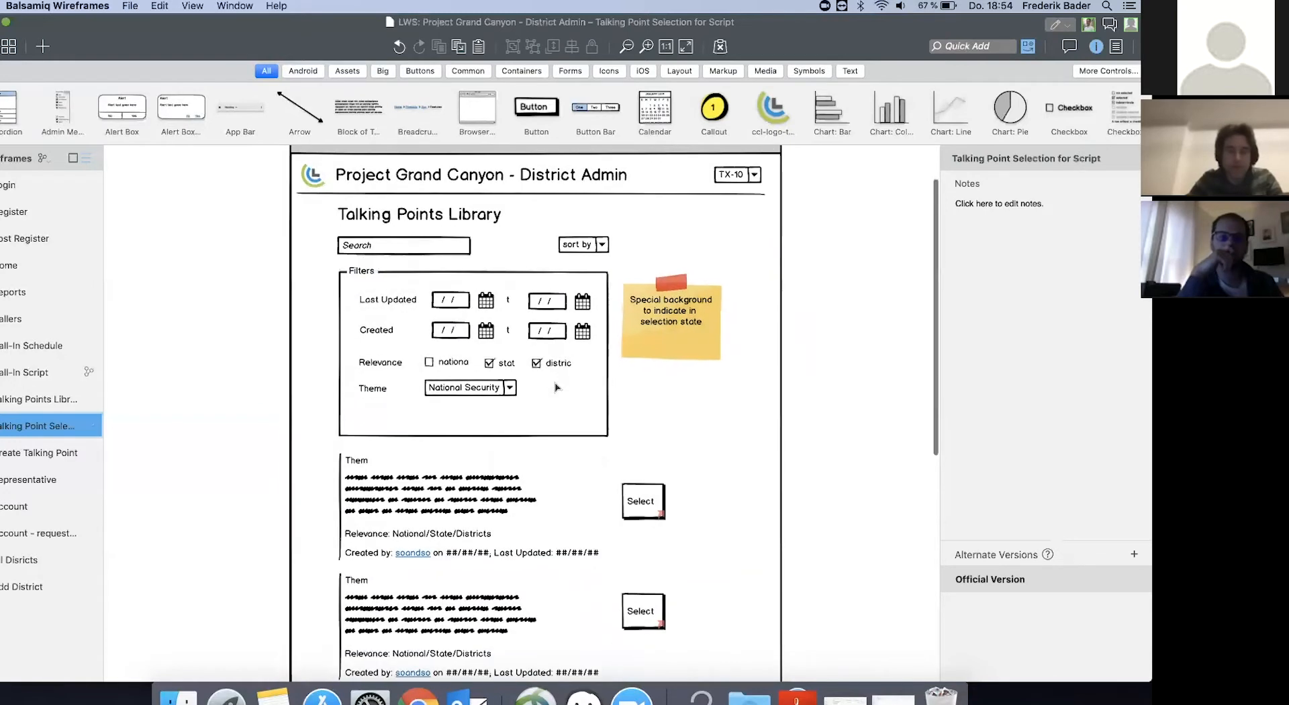
scroll(556, 387, down, 5)
scroll(669, 342, up, 5)
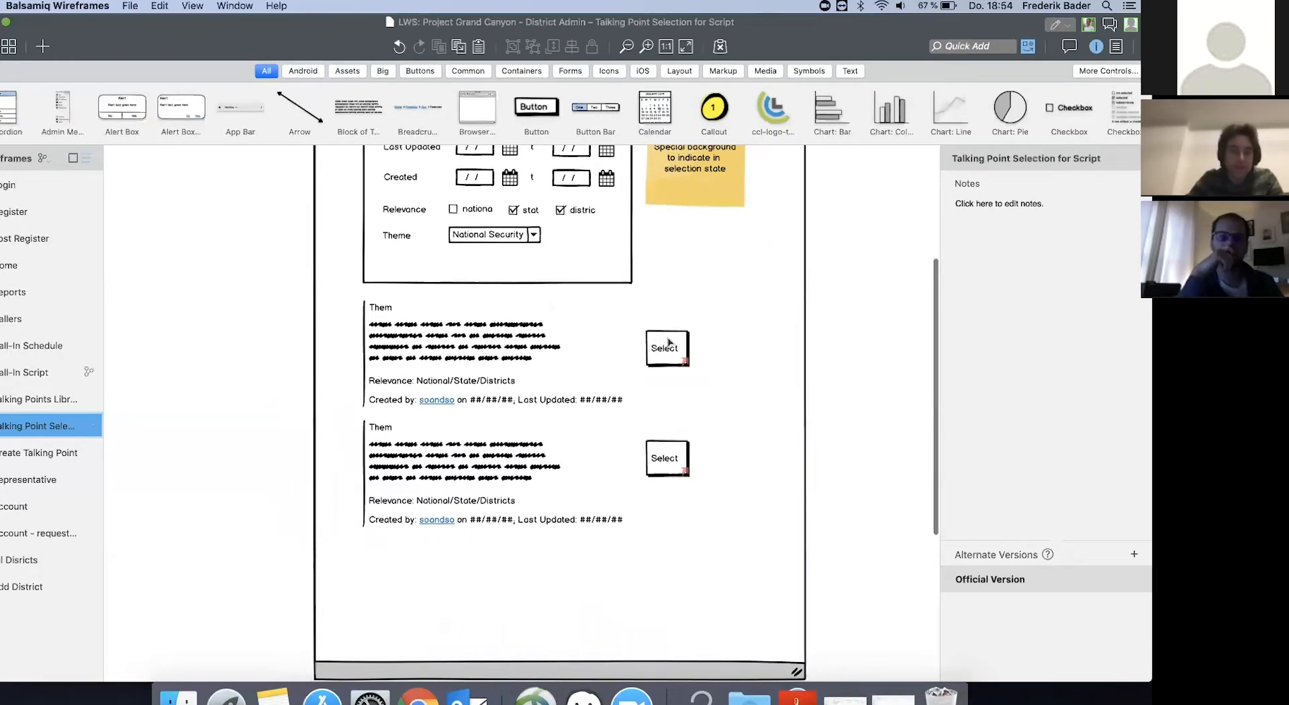
click(22, 373)
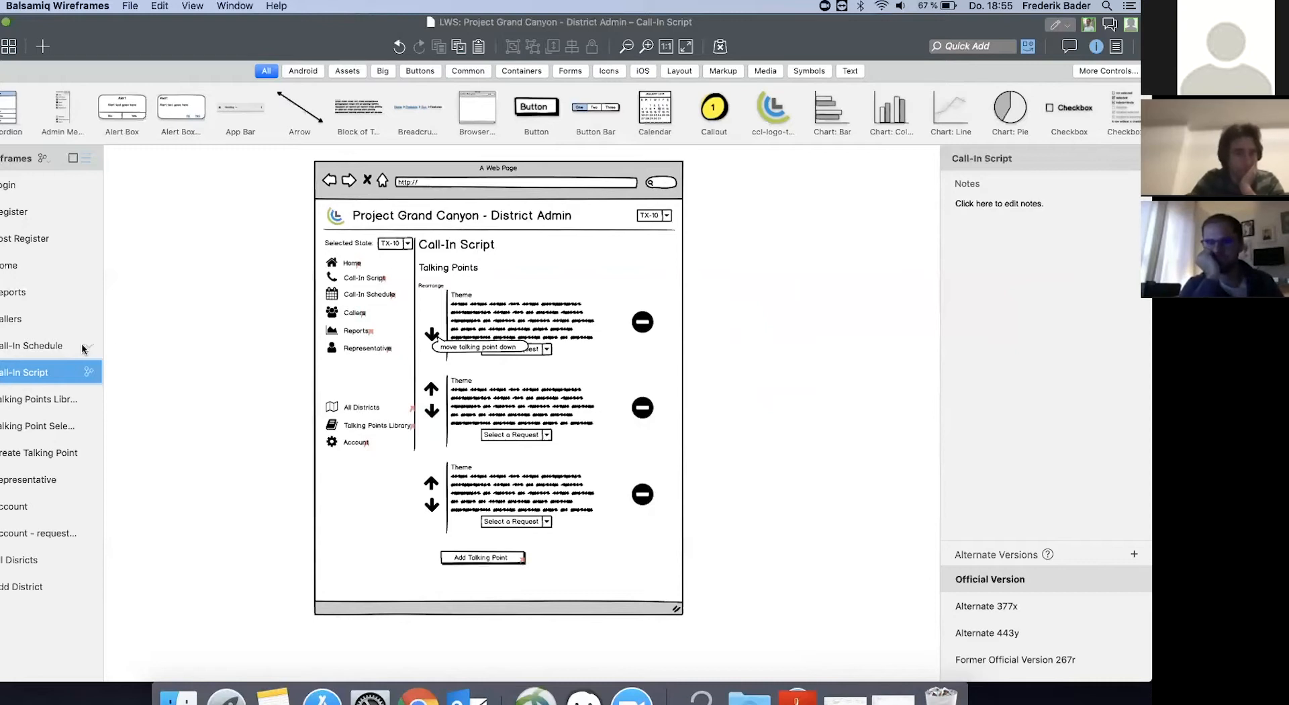
click(16, 428)
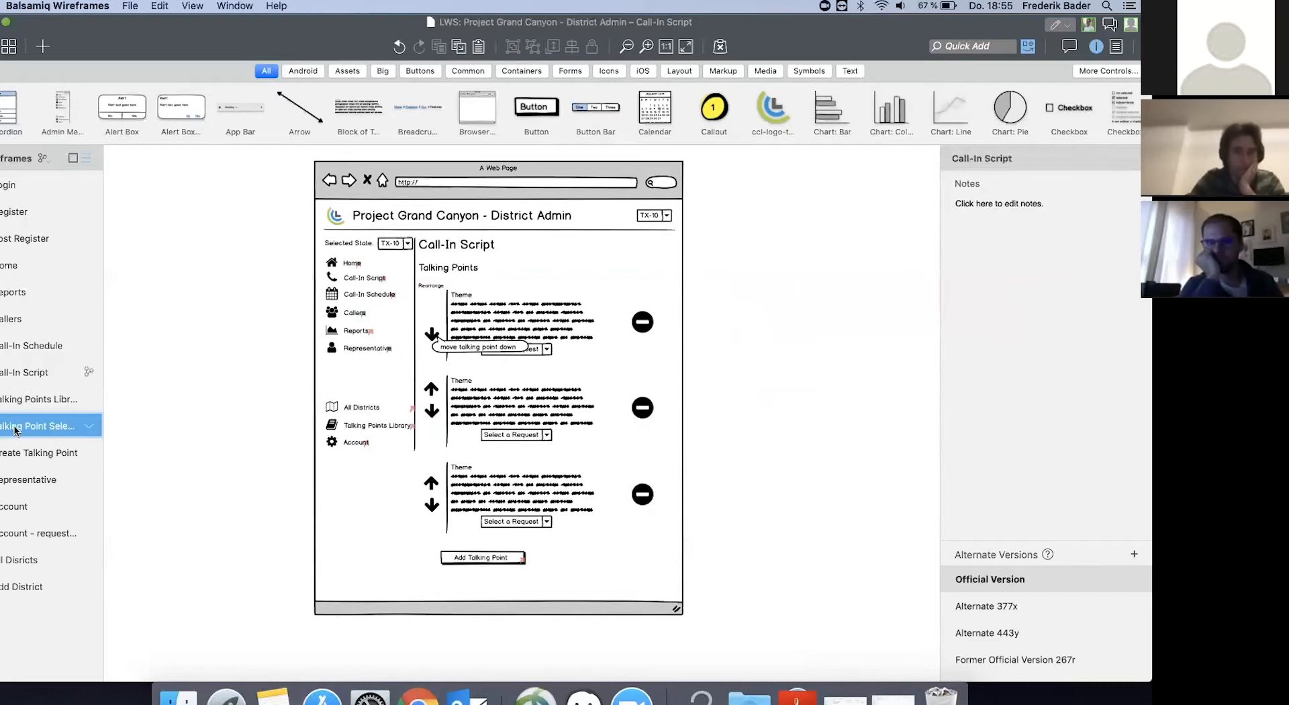
Change the page heading to "Add Talking Points to Call-In Script"
scroll(530, 220, down, 2)
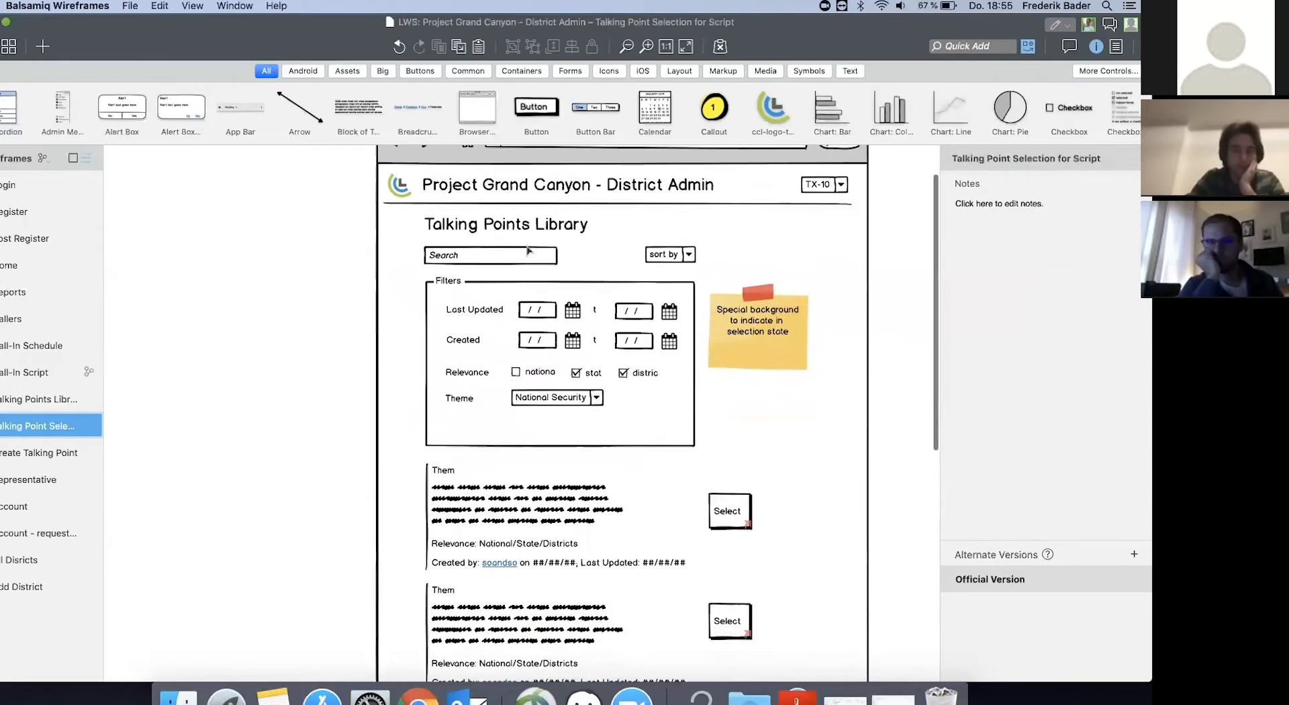
double_click(530, 220)
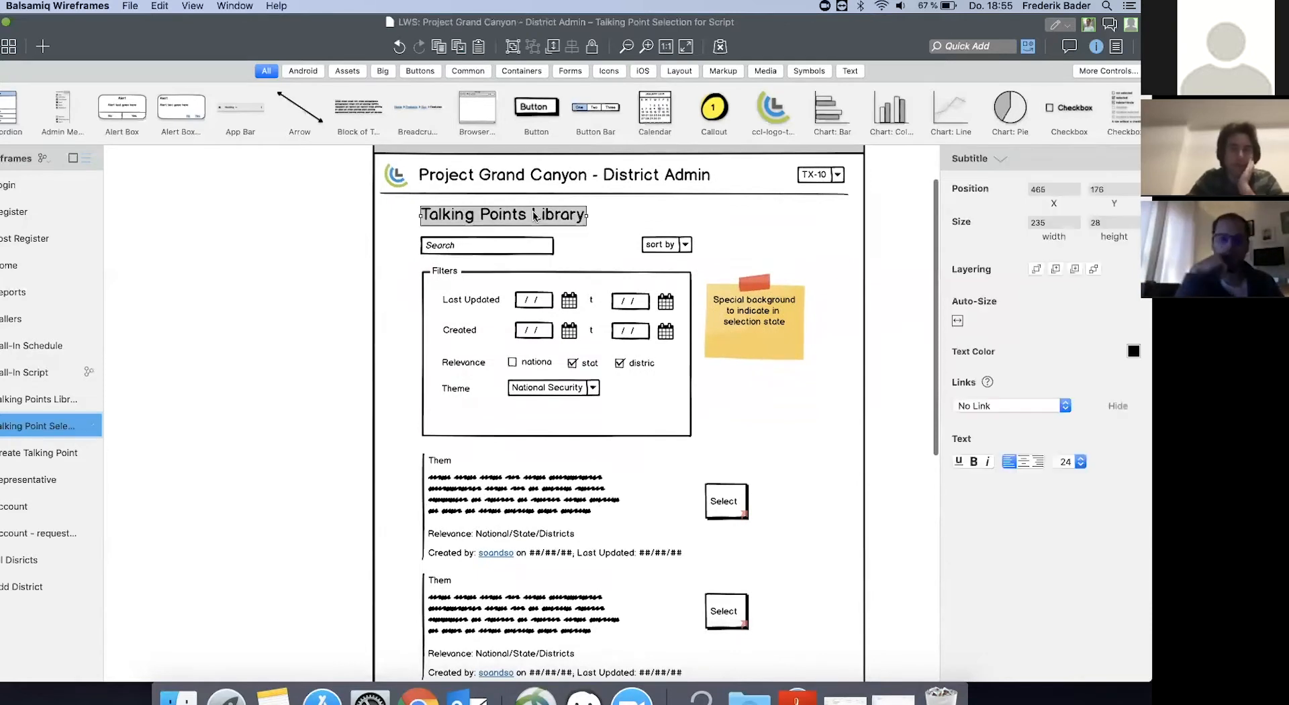
key(Left)
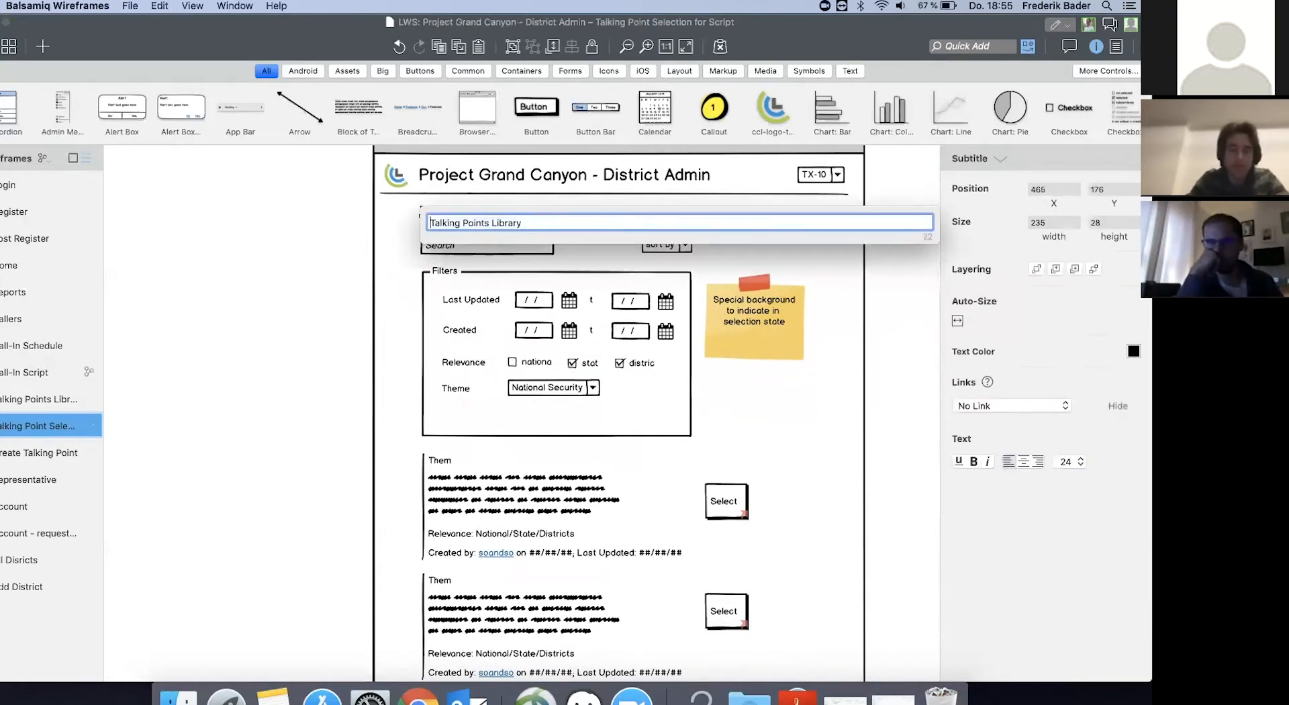
text(Add)
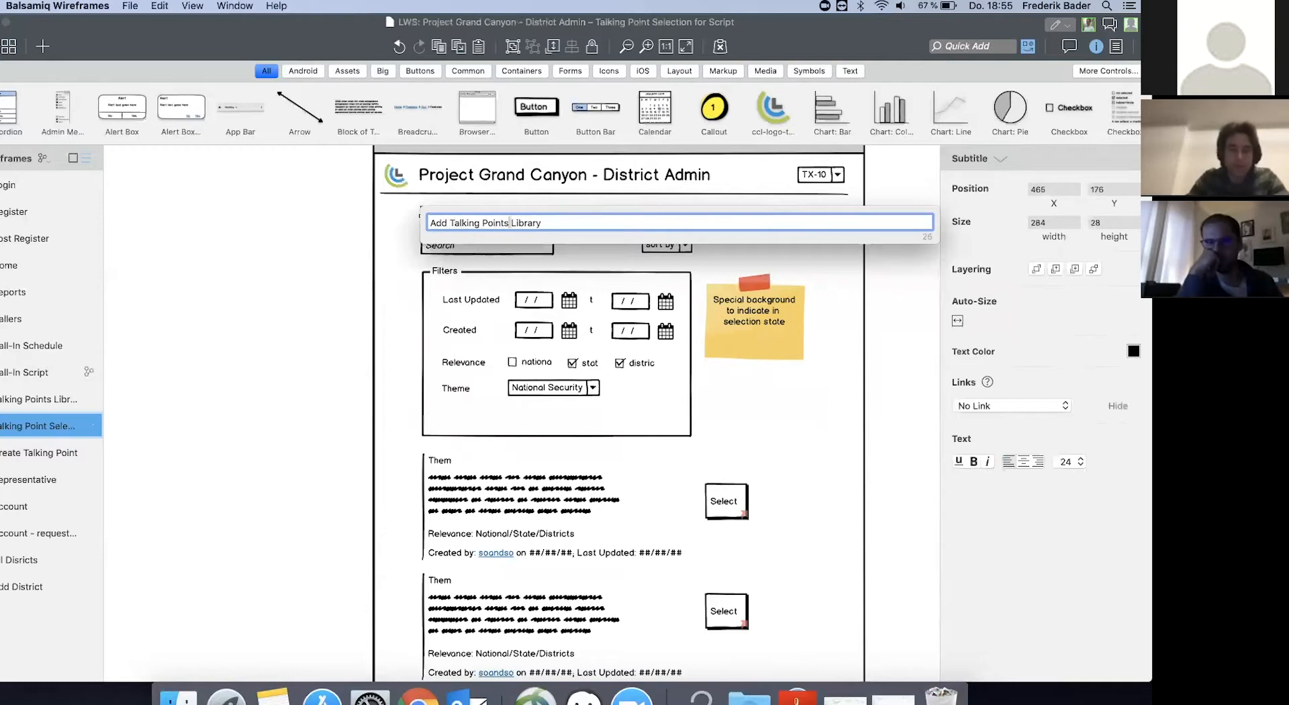
key(shift+Right)
key(shift+Right)
key(shift+Right)
key(shift+Right)
key(shift+Right)
key(shift+Right)
key(shift+Right)
key(BackSpace)
text(to Call-In Sxc)
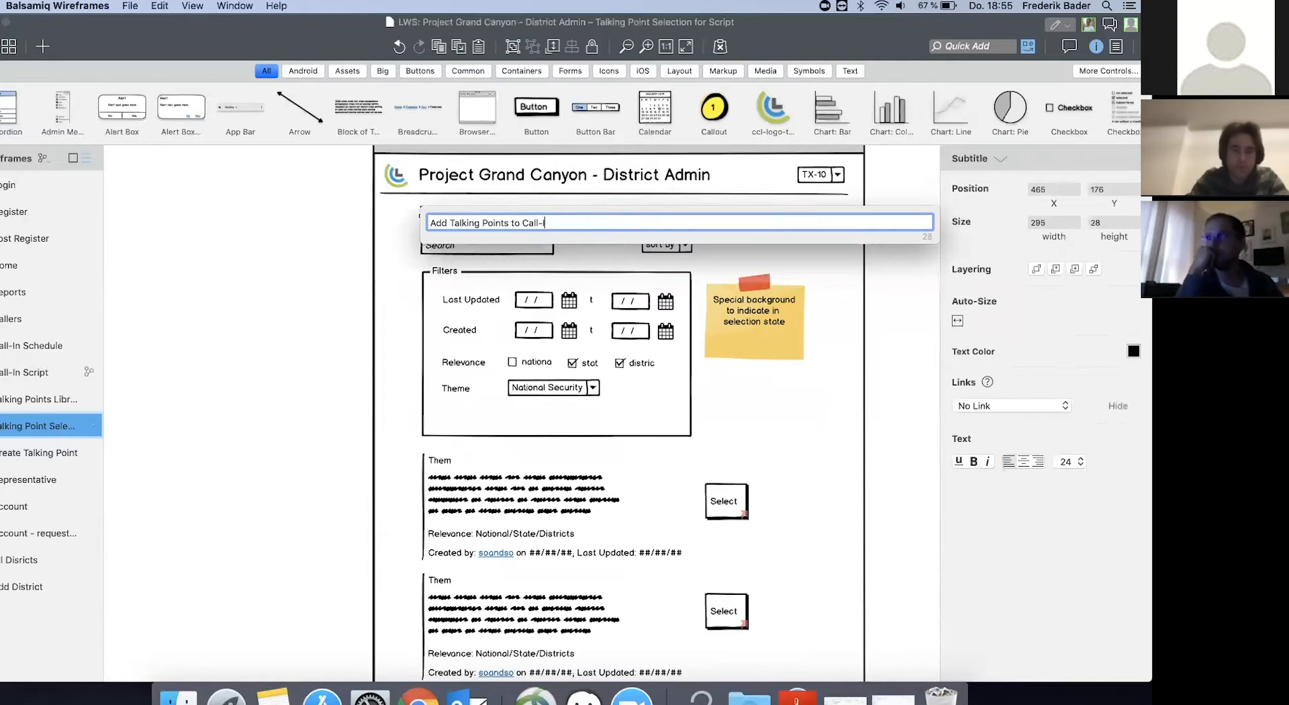
key(BackSpace)
key(BackSpace)
text(cript)
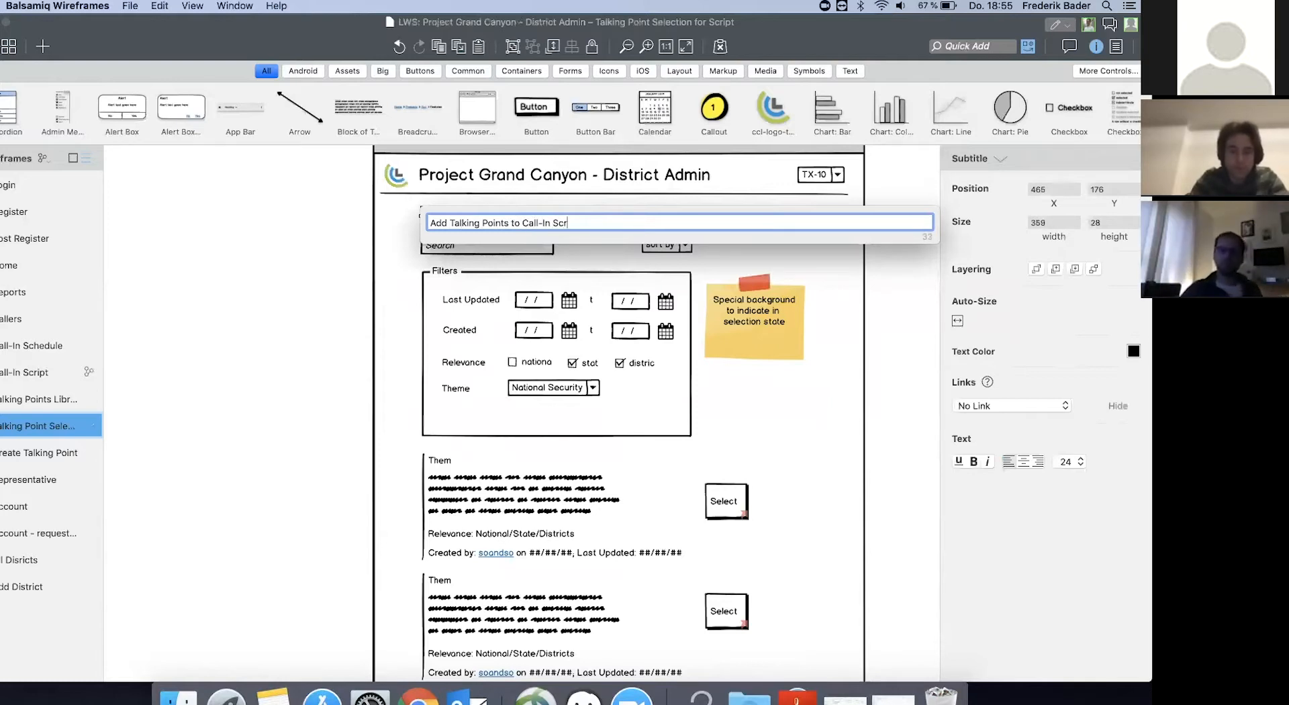
key(Return)
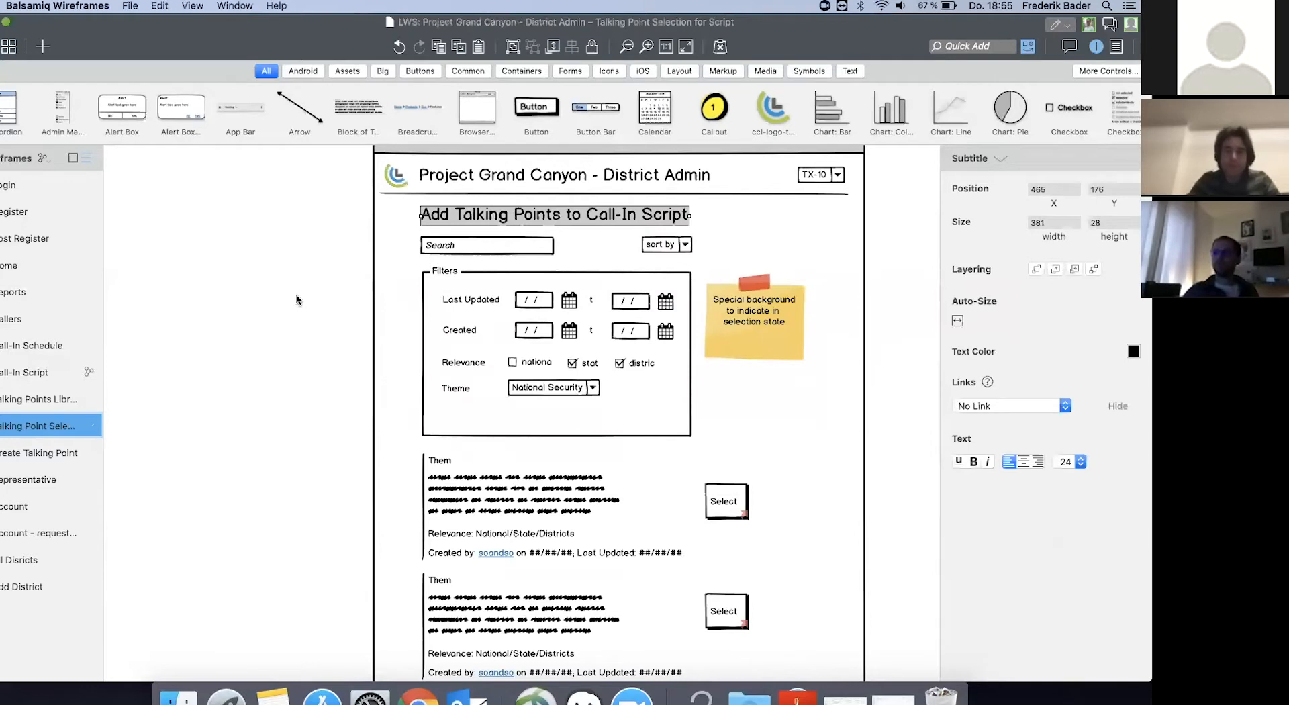
click(294, 292)
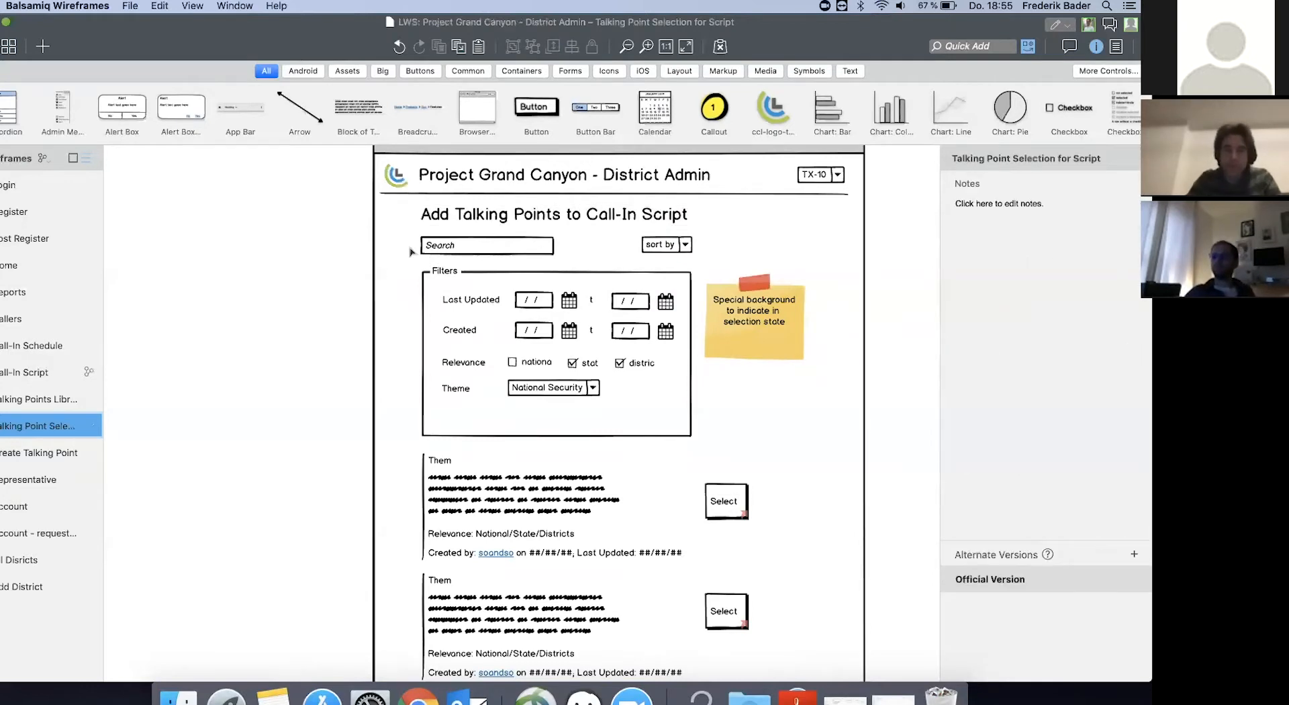
Shift the heading right to about X 556 and place a "Cancel" button in front of it, aligned with the search field
drag(478, 219, 549, 222)
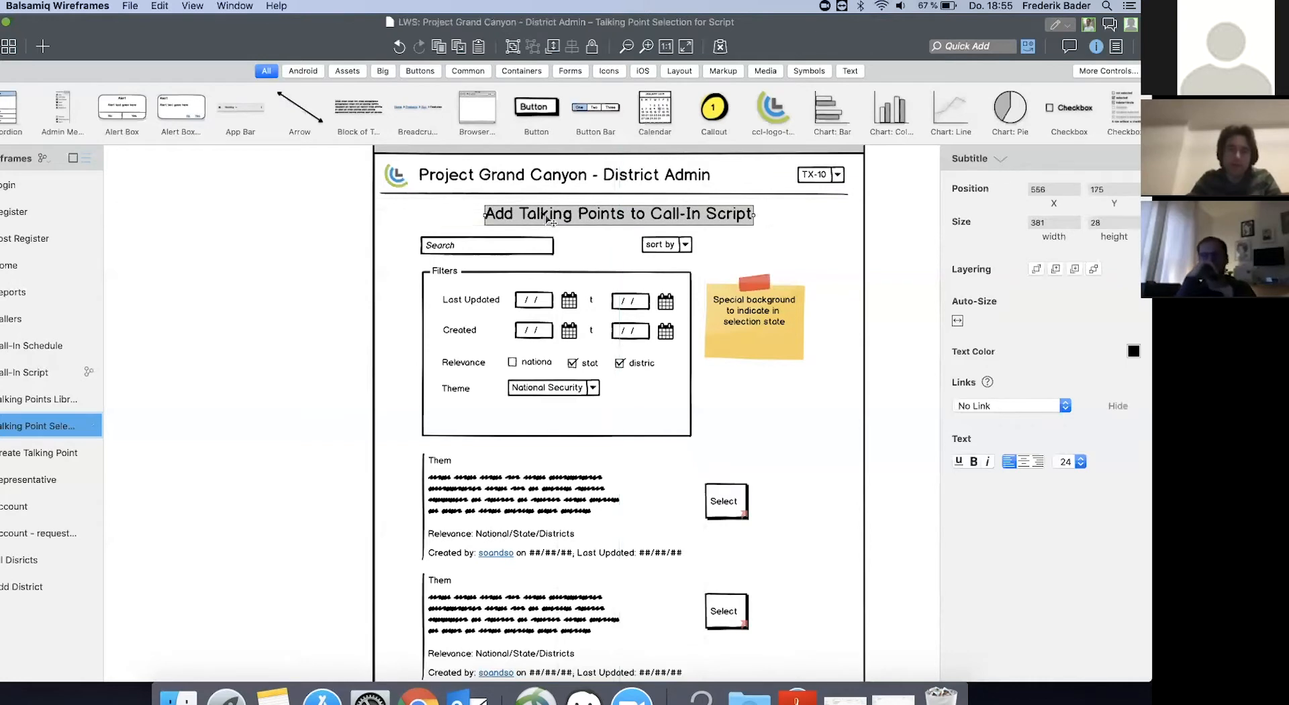
click(333, 227)
text(button)
key(Return)
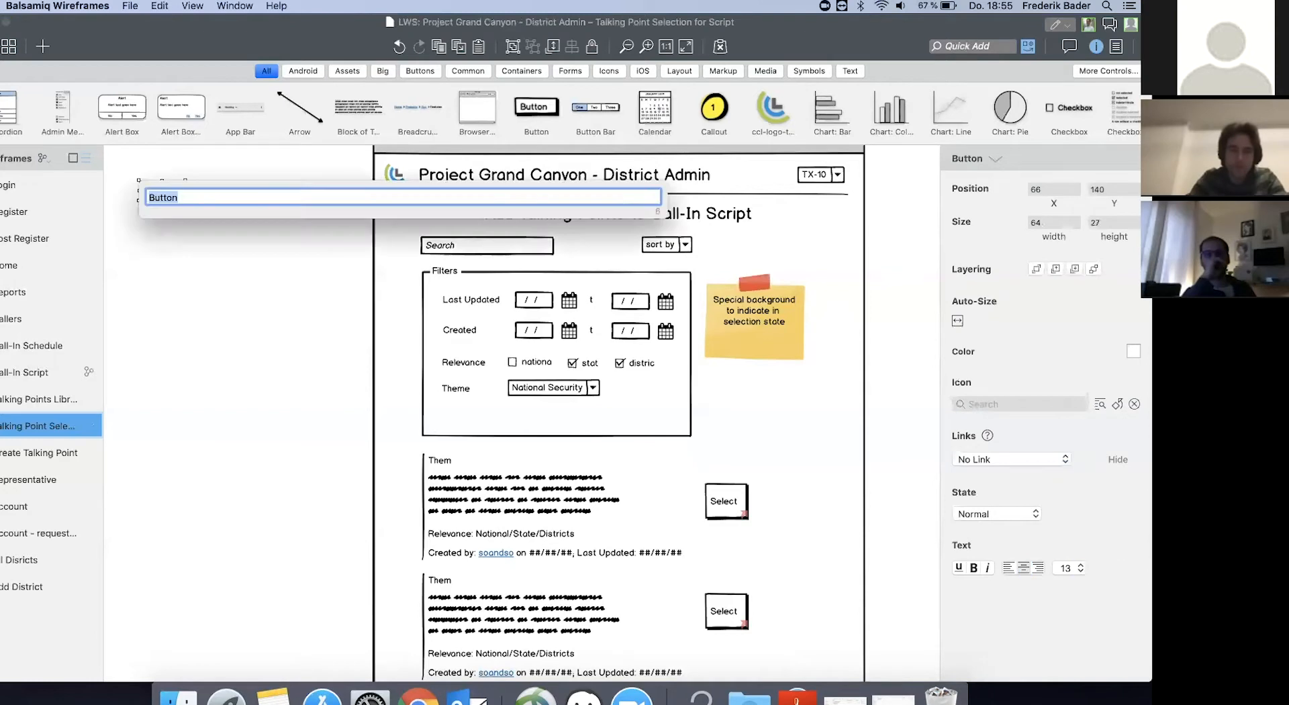
text(Back)
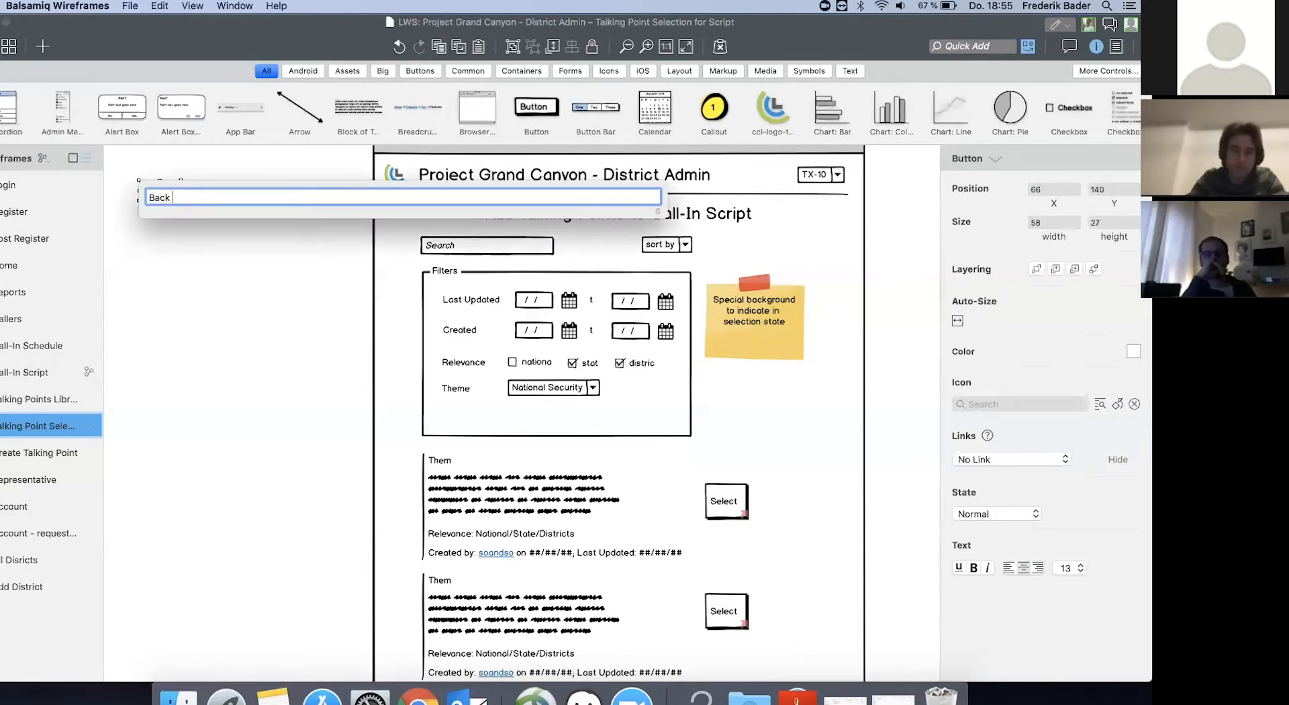
text(Cancel)
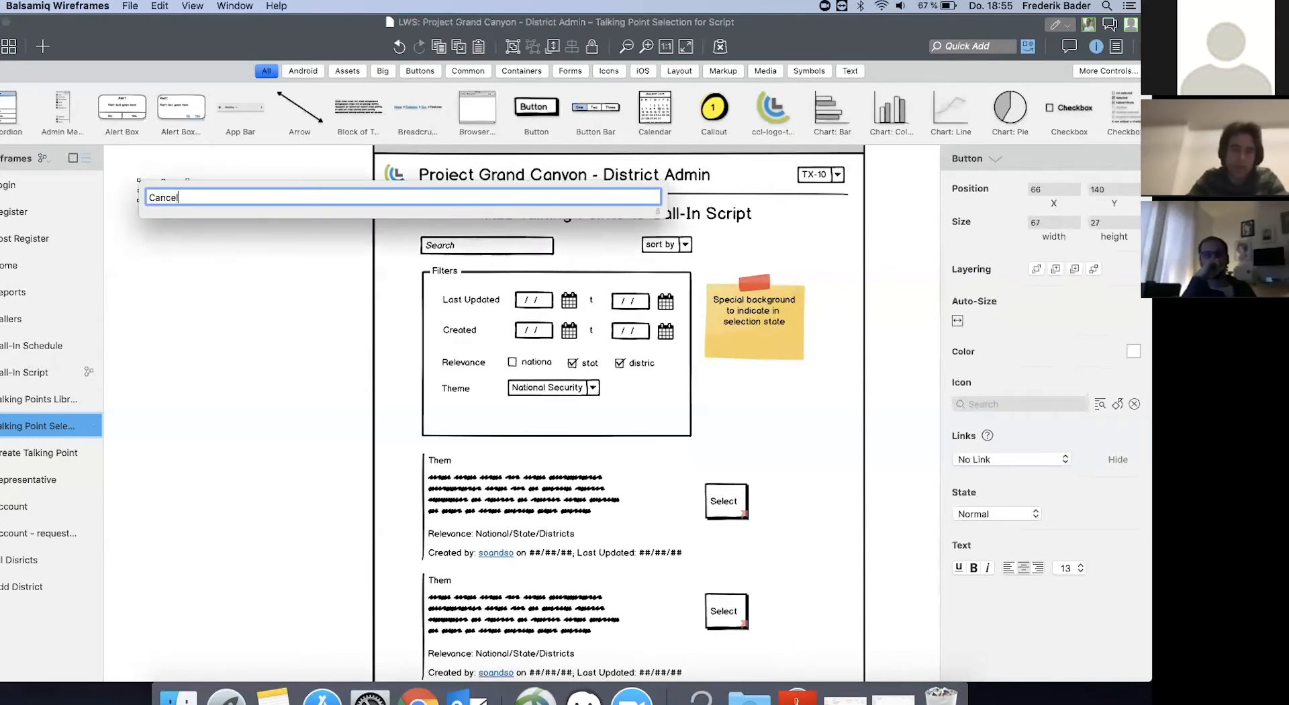
key(Return)
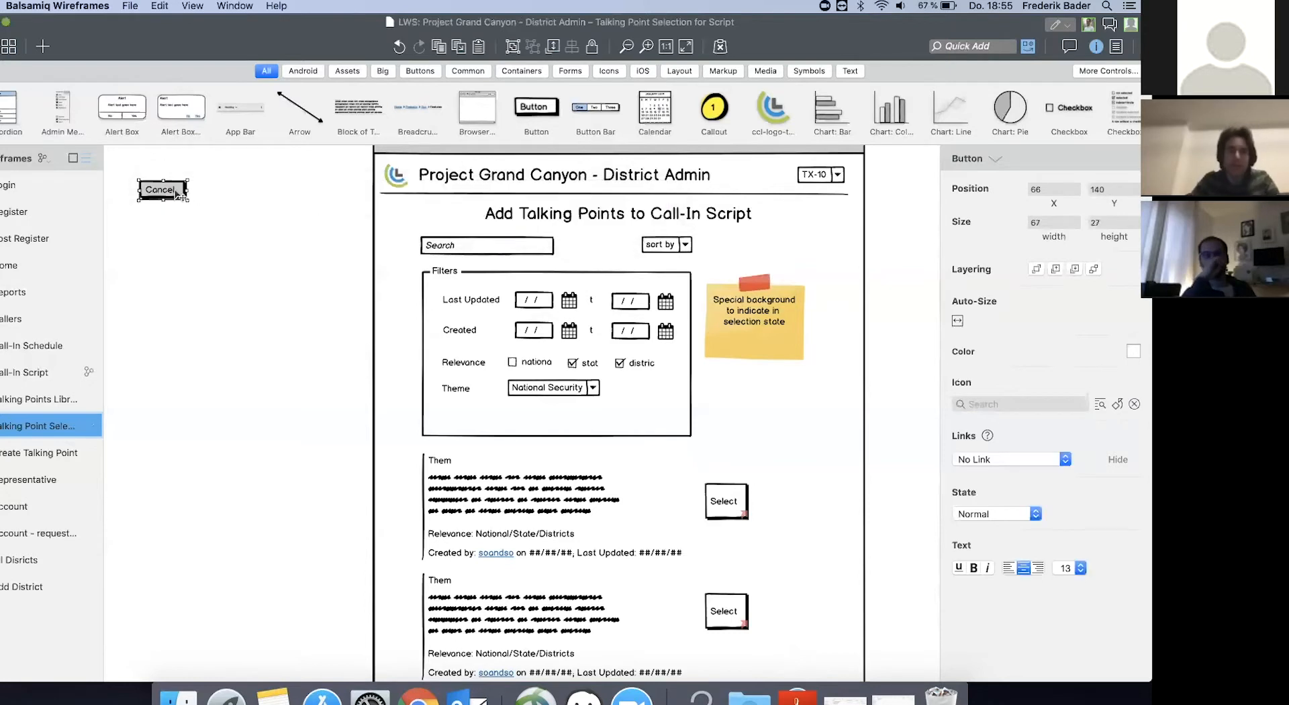
drag(406, 220, 460, 215)
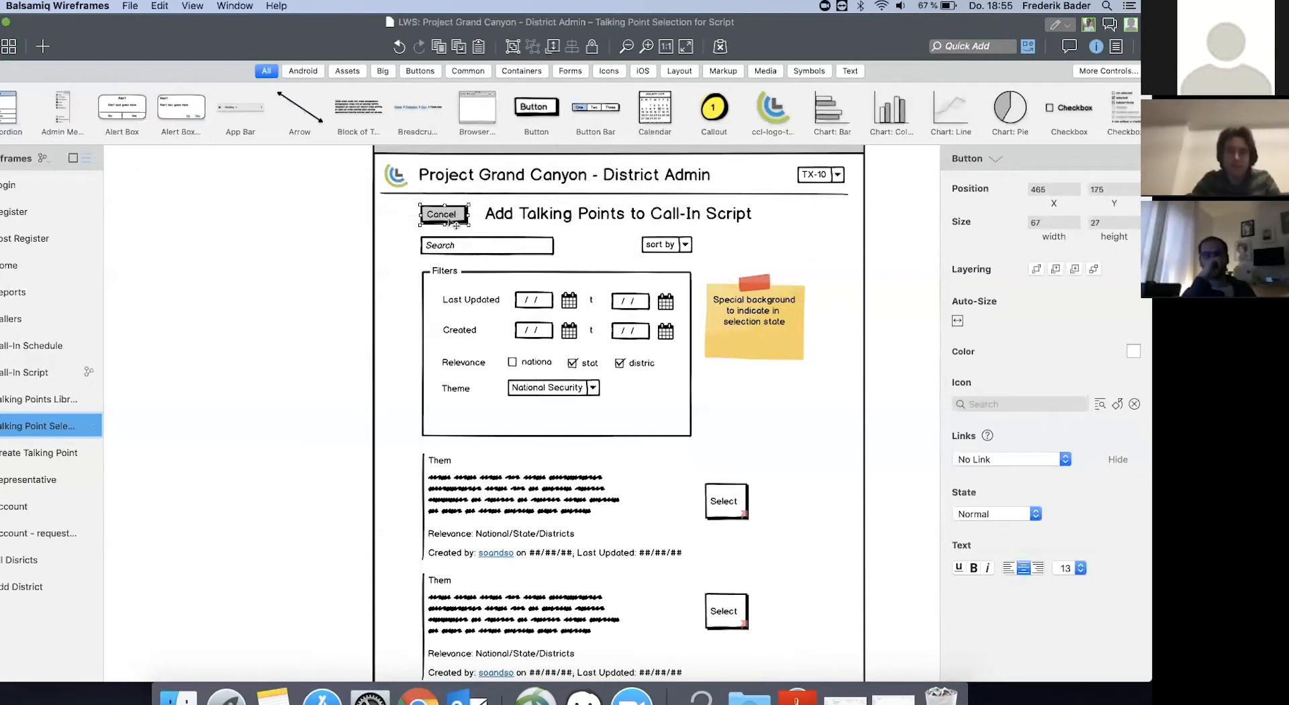
click(262, 262)
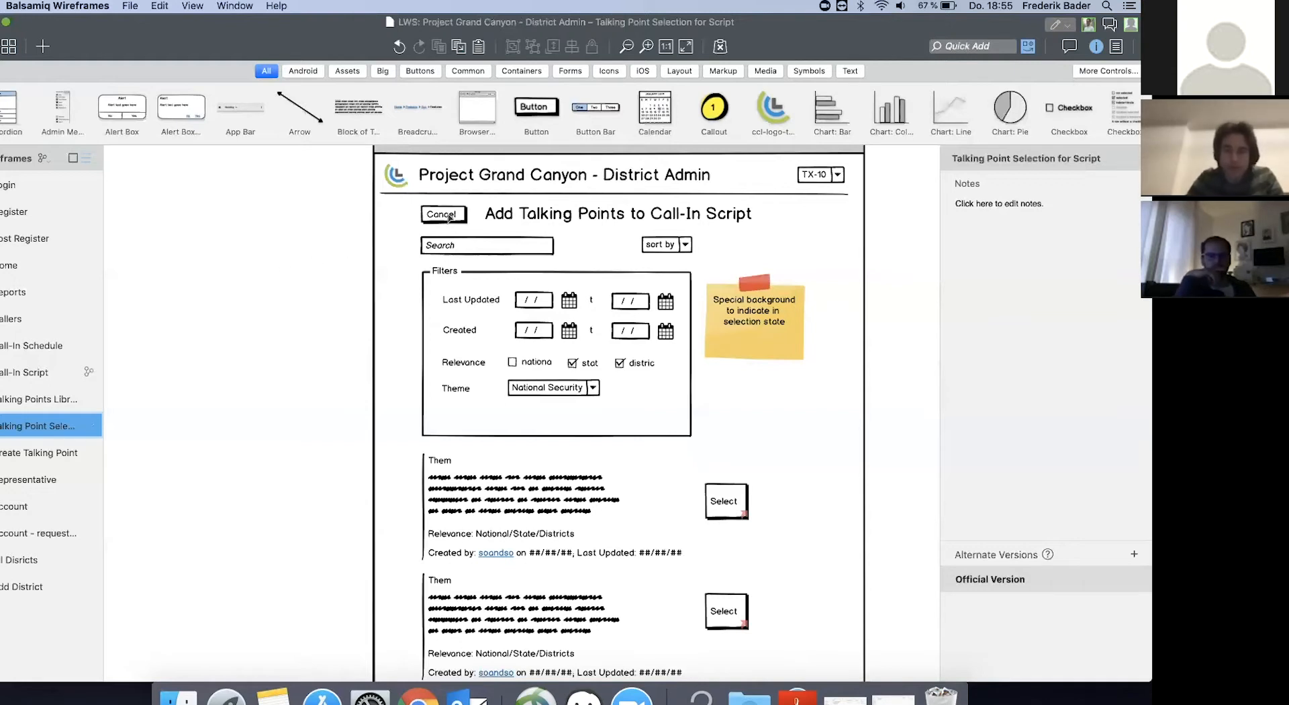
Move both talking point groups and their Select buttons down together to leave more space below the Filters box
scroll(333, 295, down, 2)
scroll(332, 295, right, 2)
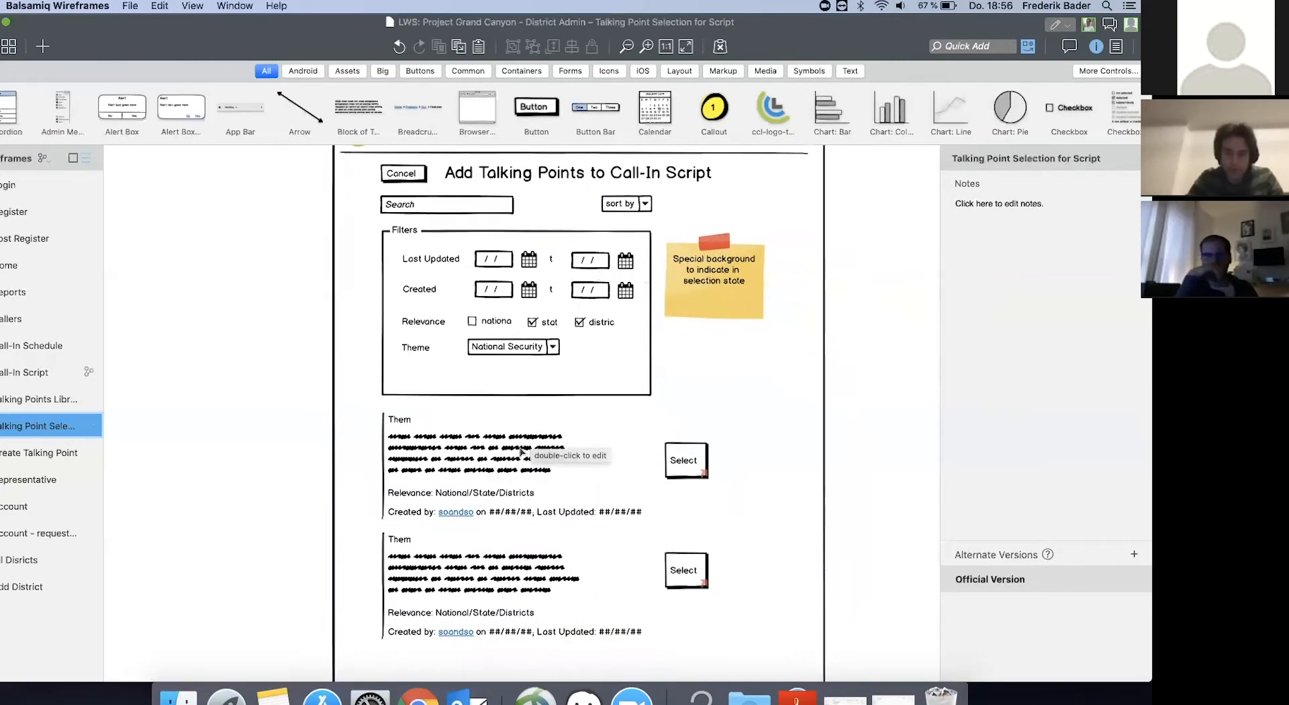
click(507, 496)
shift+click(479, 566)
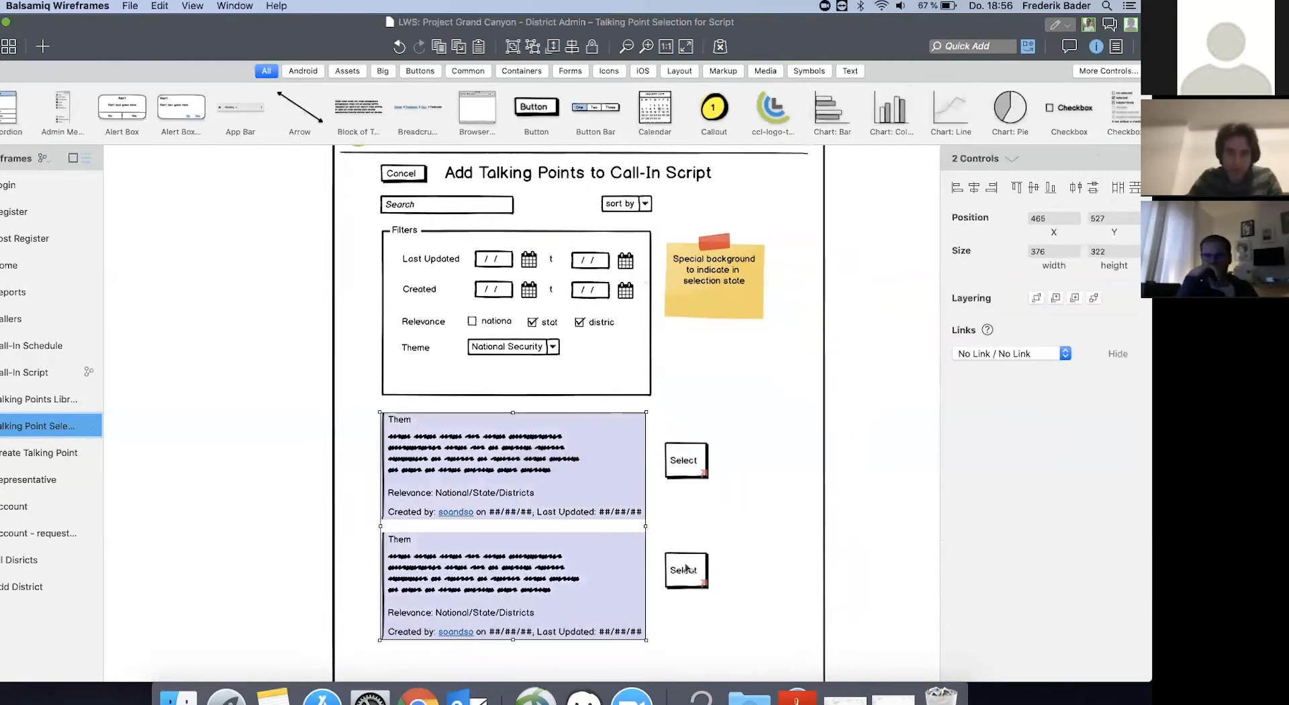
shift+click(686, 568)
shift+click(691, 462)
key(shift+Down)
key(shift+Down)
key(shift+Down)
key(shift+Down)
key(shift+Down)
key(shift+Down)
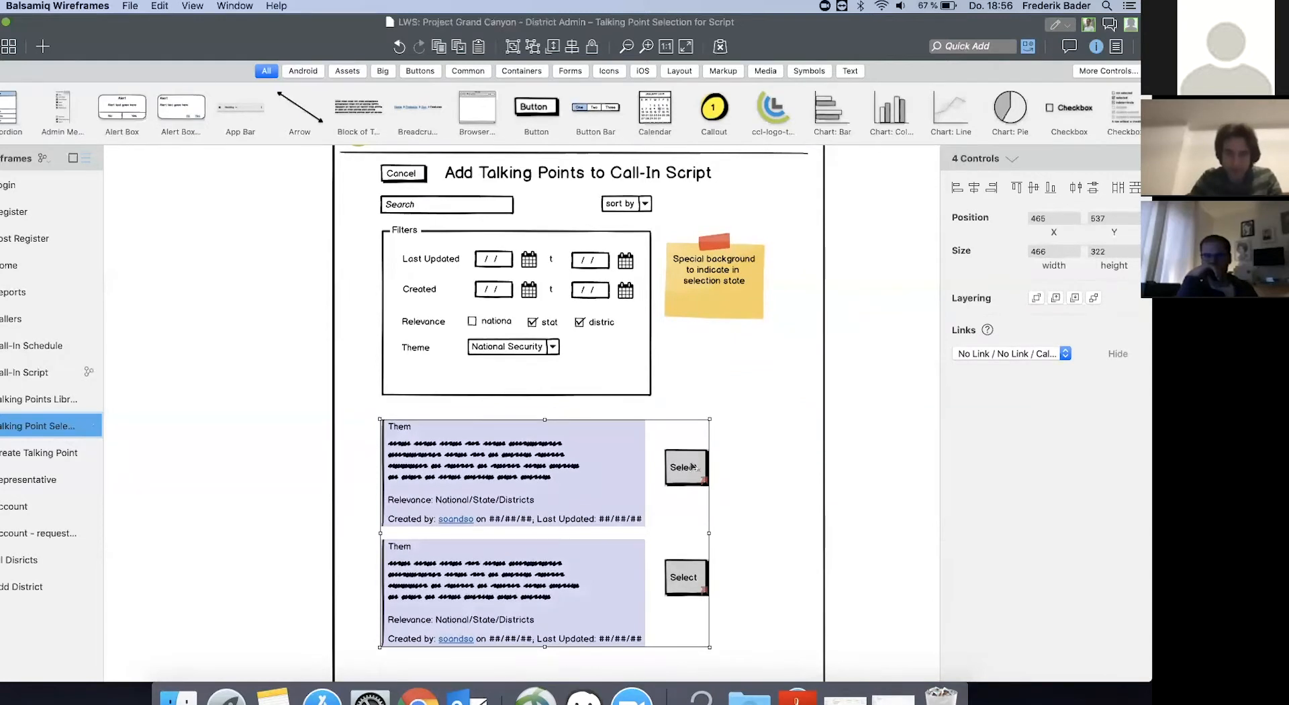
Delete the sort by dropdown and the Search field above the Filters box
click(637, 207)
key(BackSpace)
click(479, 210)
key(BackSpace)
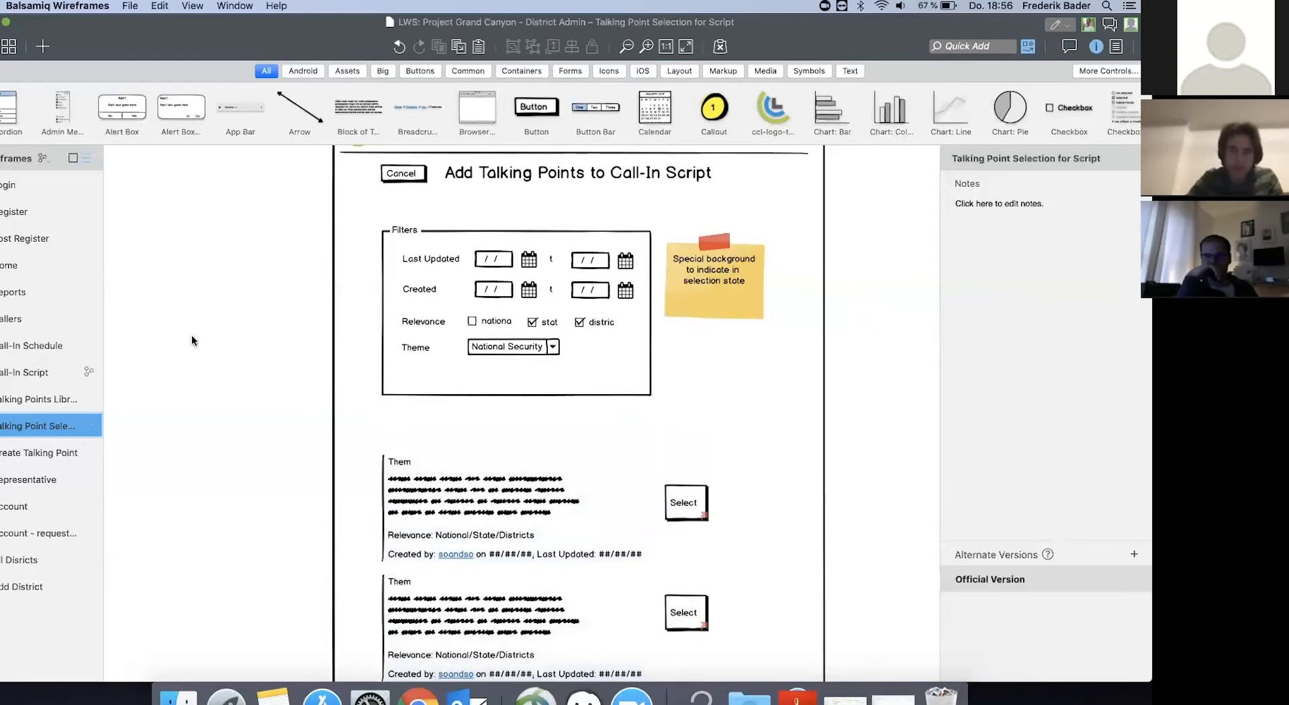
Replace the selection page's Filters box with the Search field, Filters box and sort dropdown copied from Talking Points Library, at X 465, Y 237
click(60, 400)
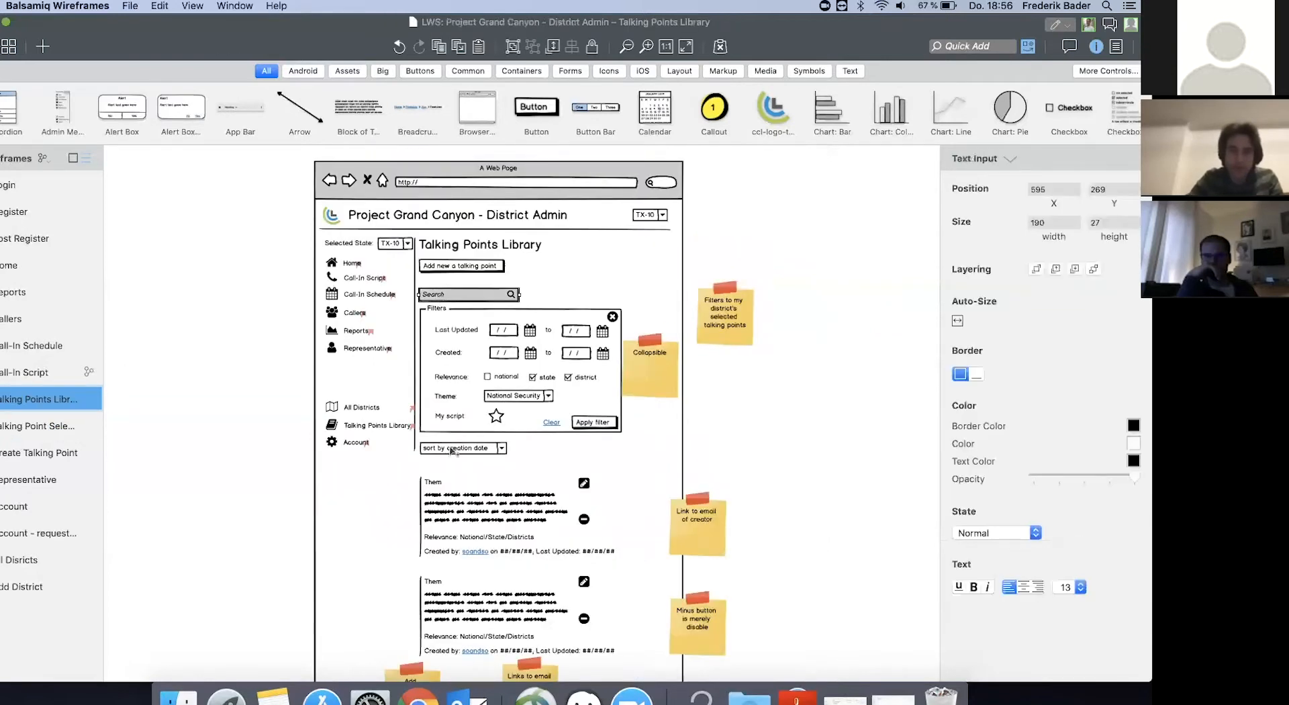
shift+click(573, 427)
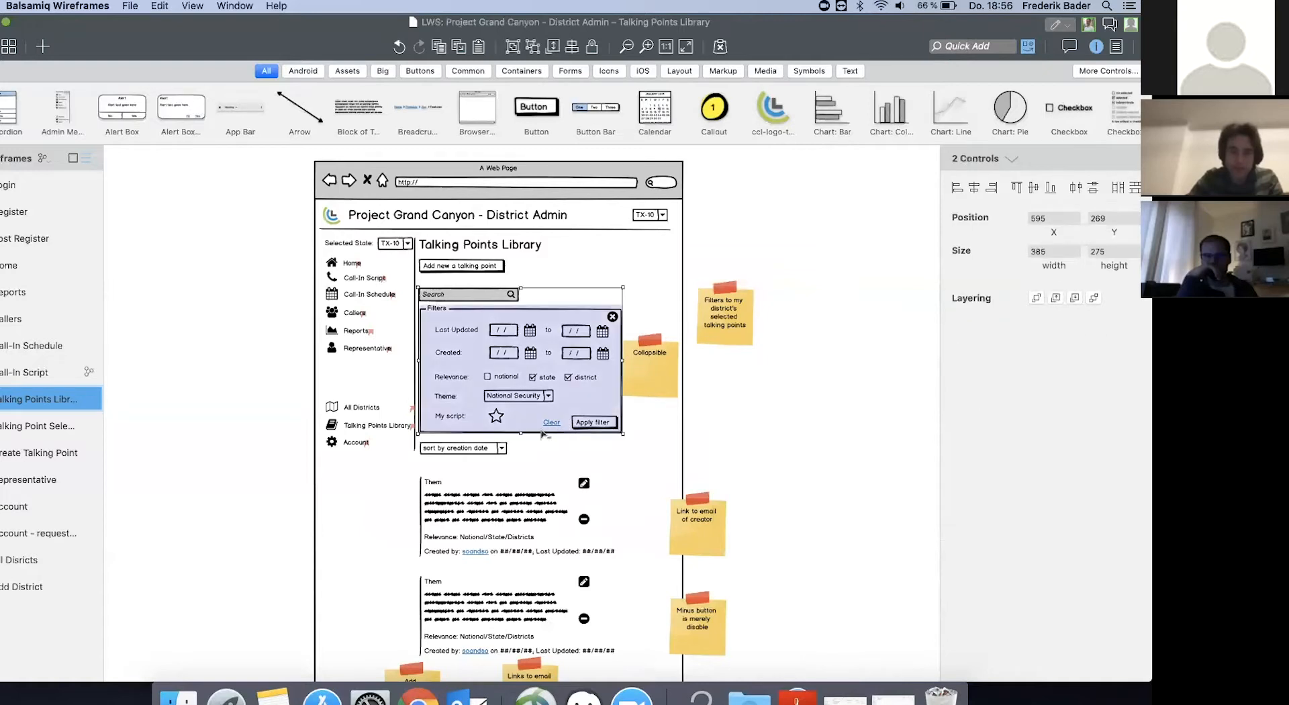
shift+click(461, 450)
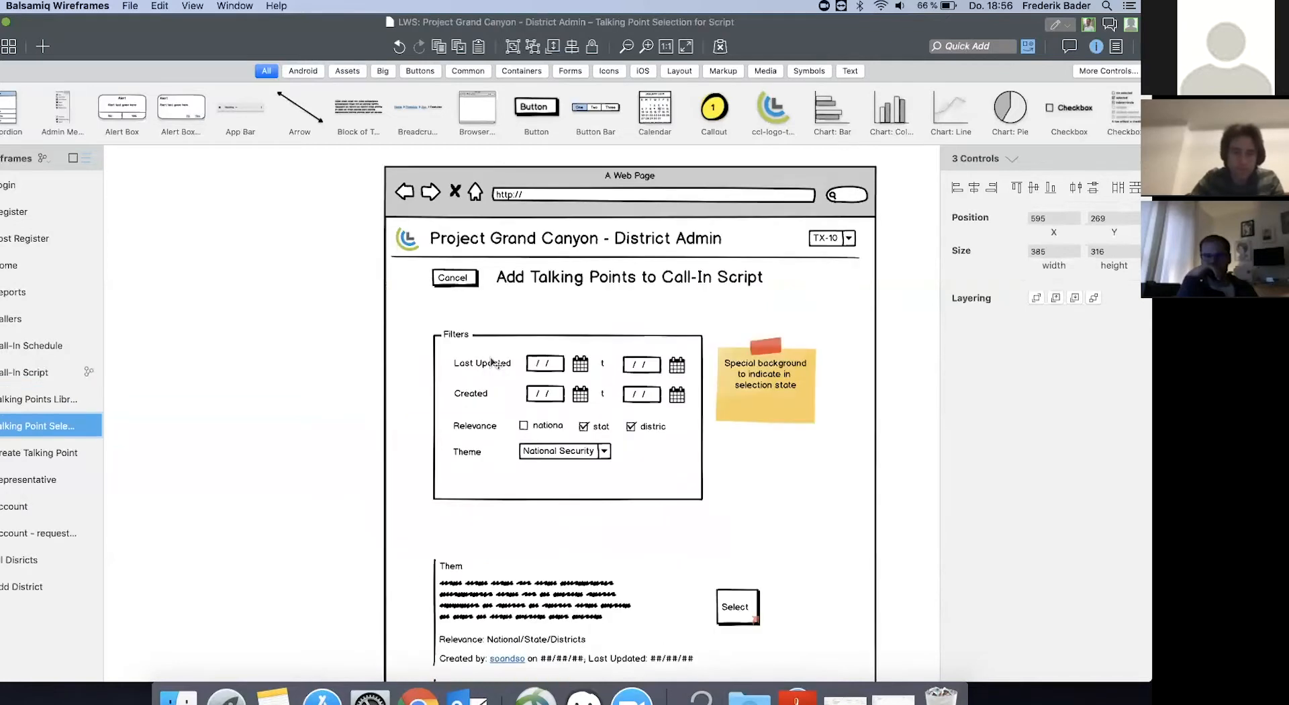
click(490, 362)
key(Delete)
key(super+z)
drag(559, 401, 468, 379)
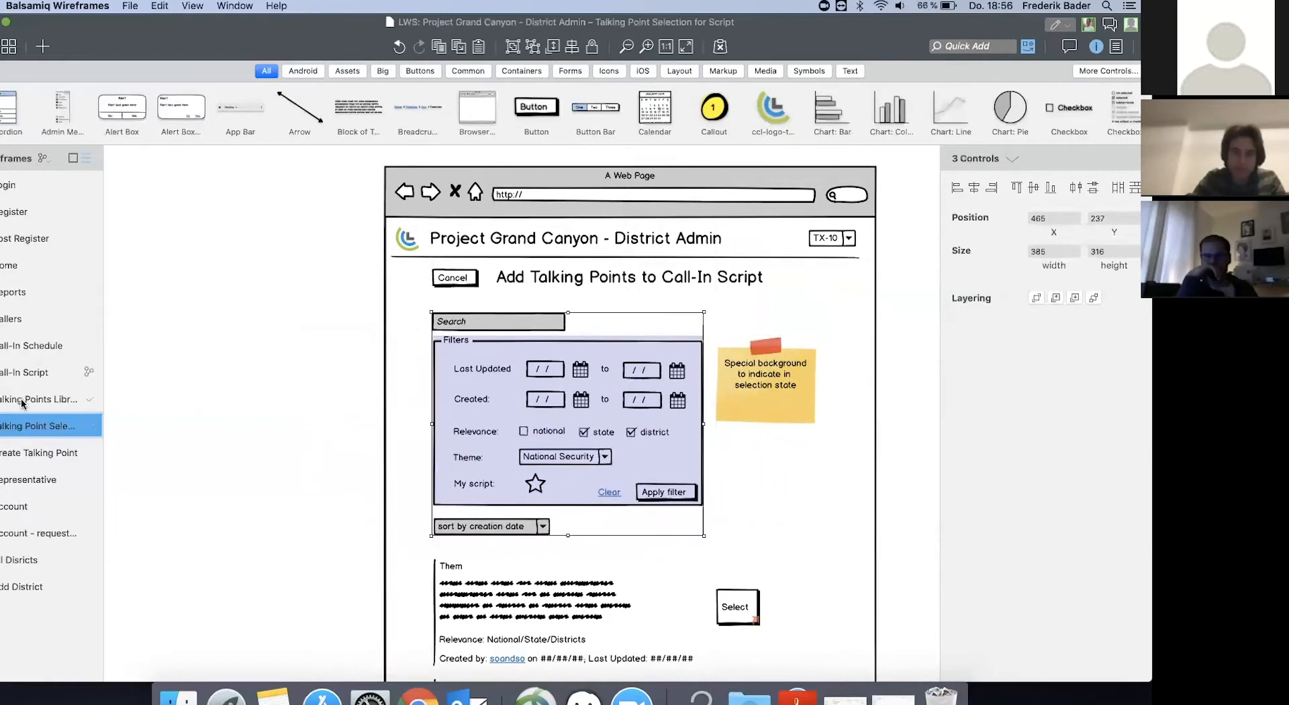
Copy the magnifier icon from the Talking Points Library search field and place it at the end of the selection page's Search field
click(23, 402)
click(513, 294)
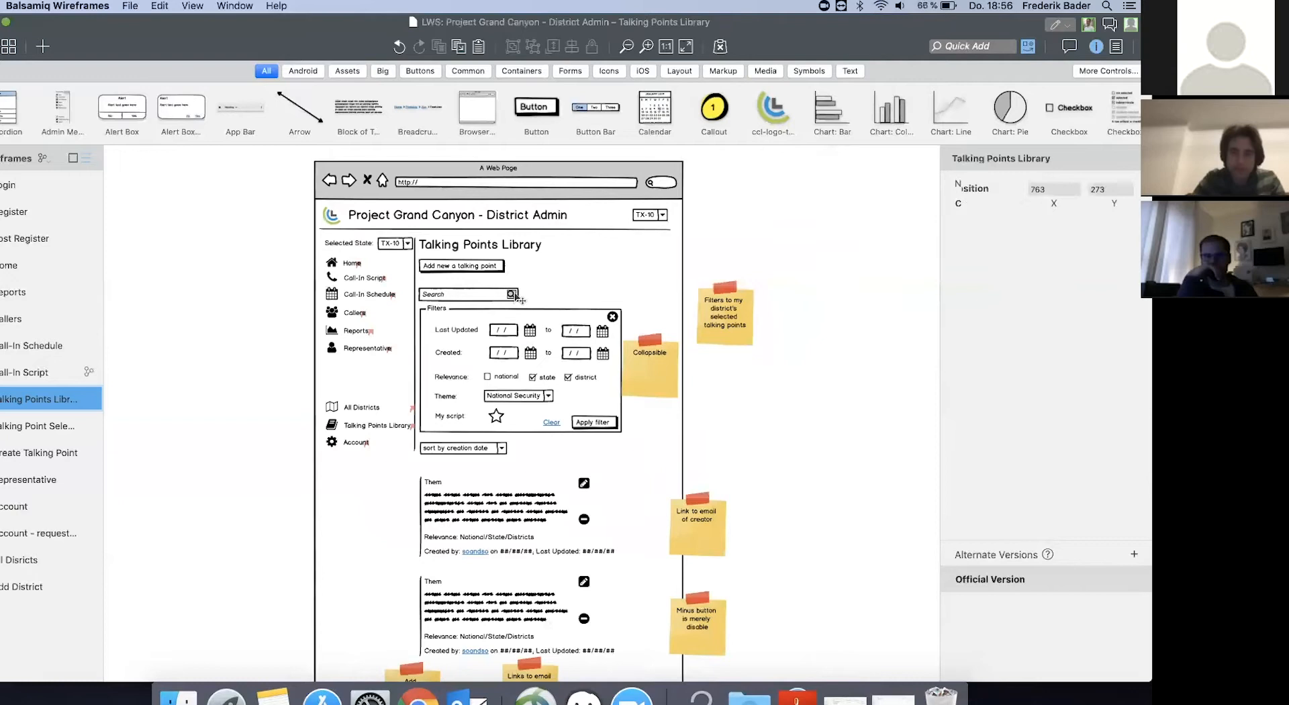
click(39, 427)
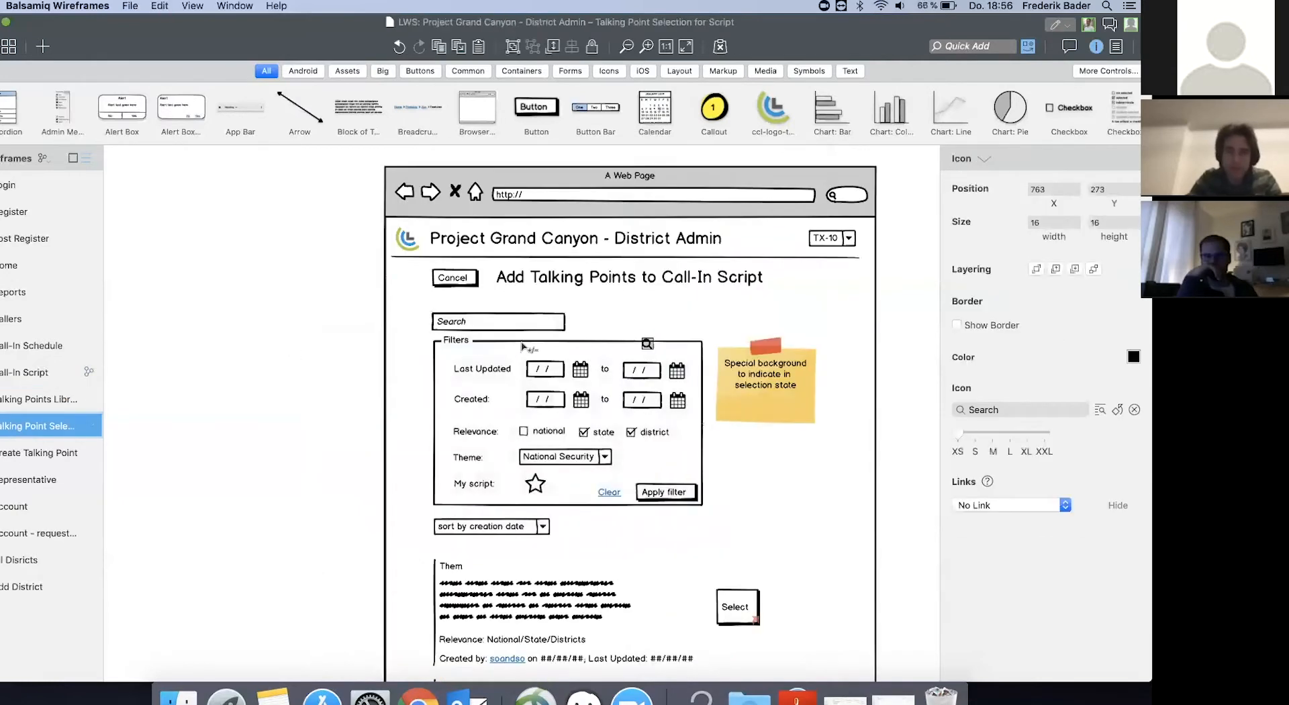
drag(646, 344, 556, 322)
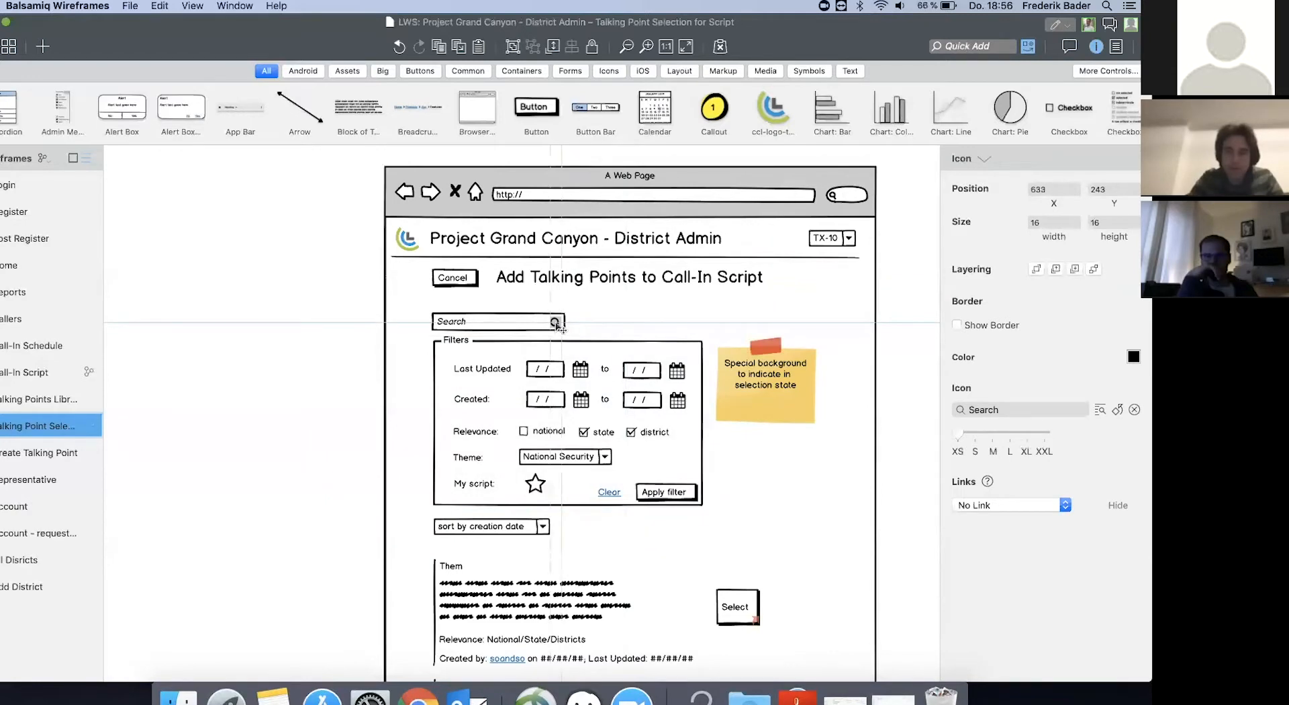
click(343, 359)
Delete the "My script" label and its star icon from inside the Filters group on the selection page
scroll(343, 358, down, 3)
scroll(343, 358, right, 2)
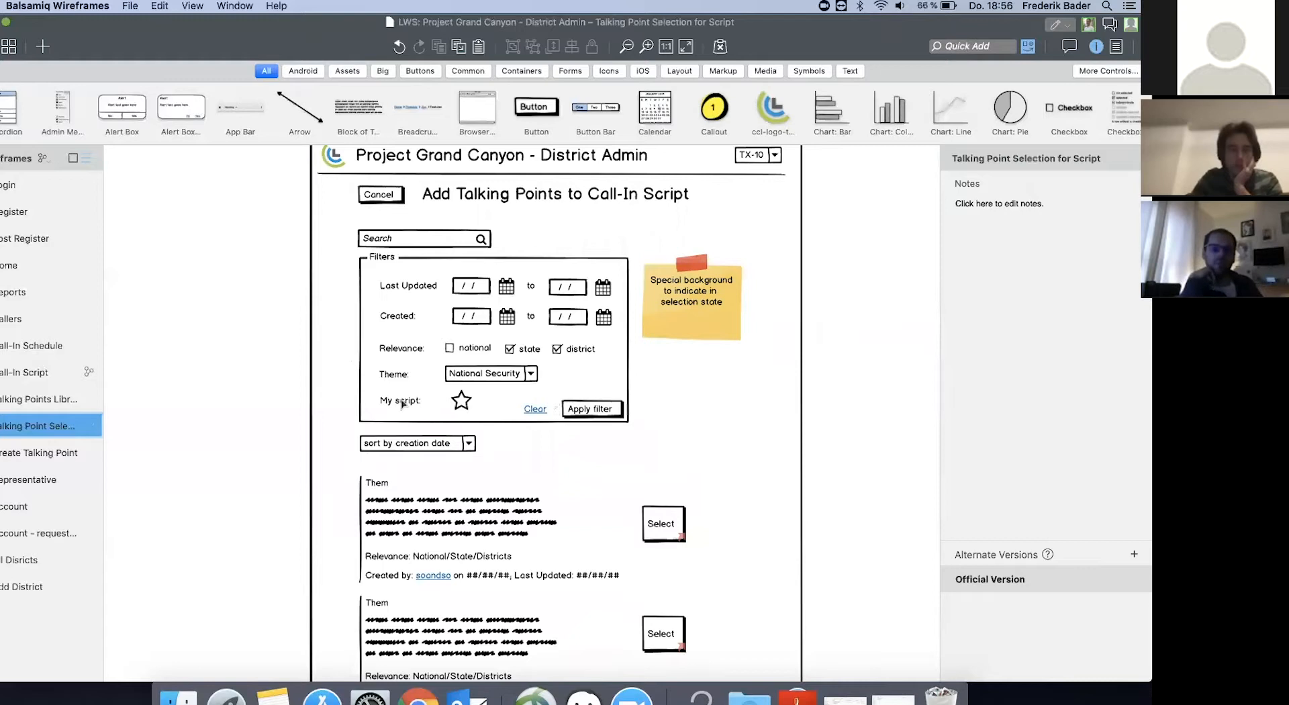
click(465, 405)
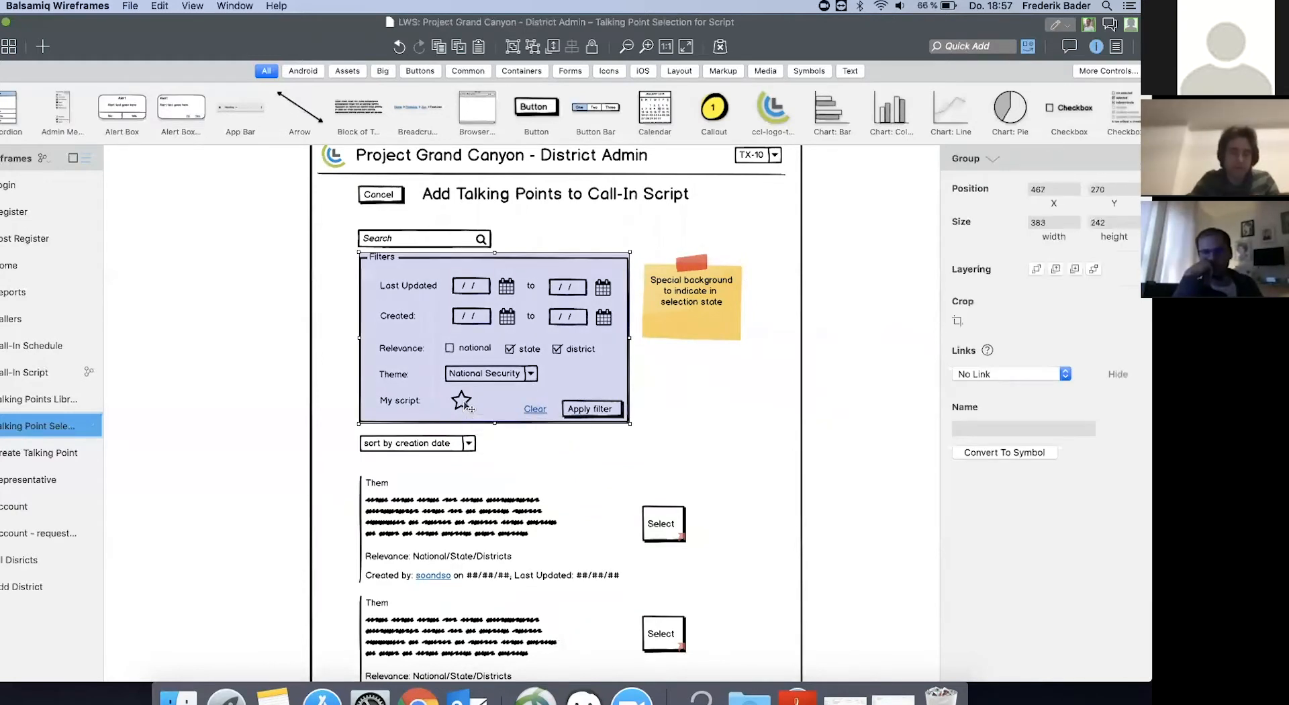
double_click(464, 403)
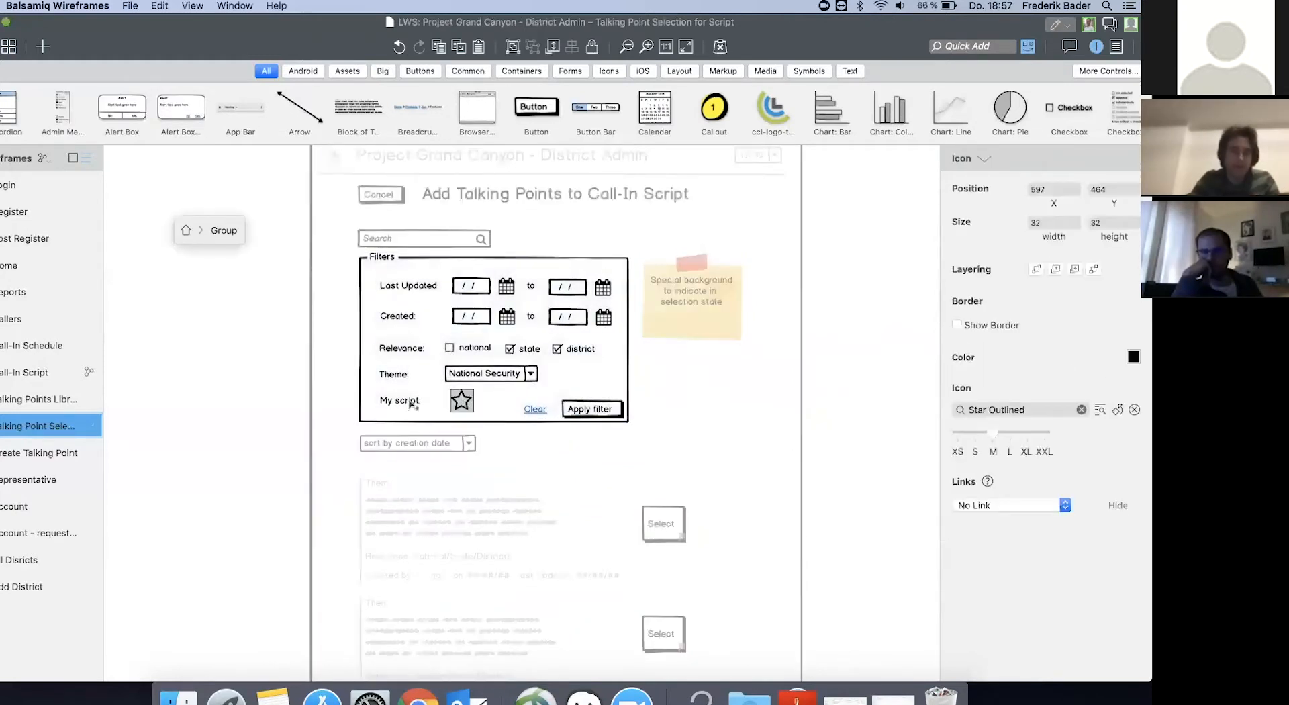
shift+click(411, 403)
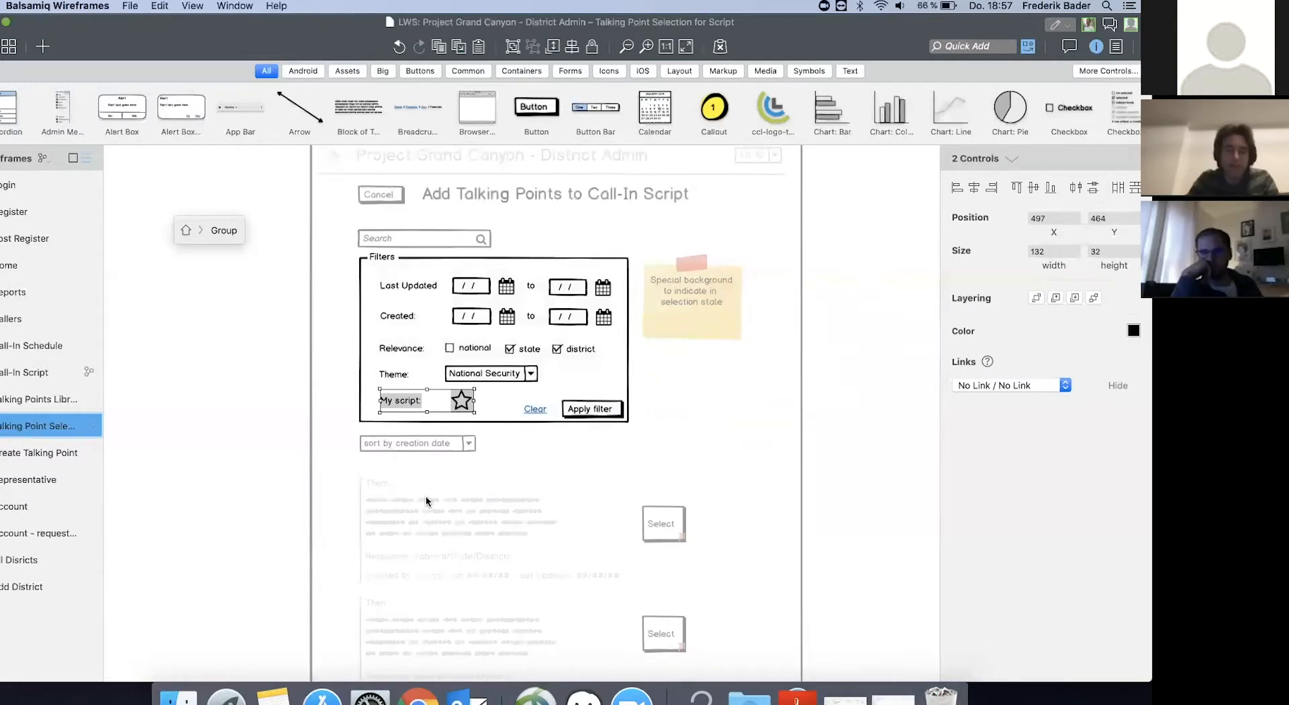
key(Delete)
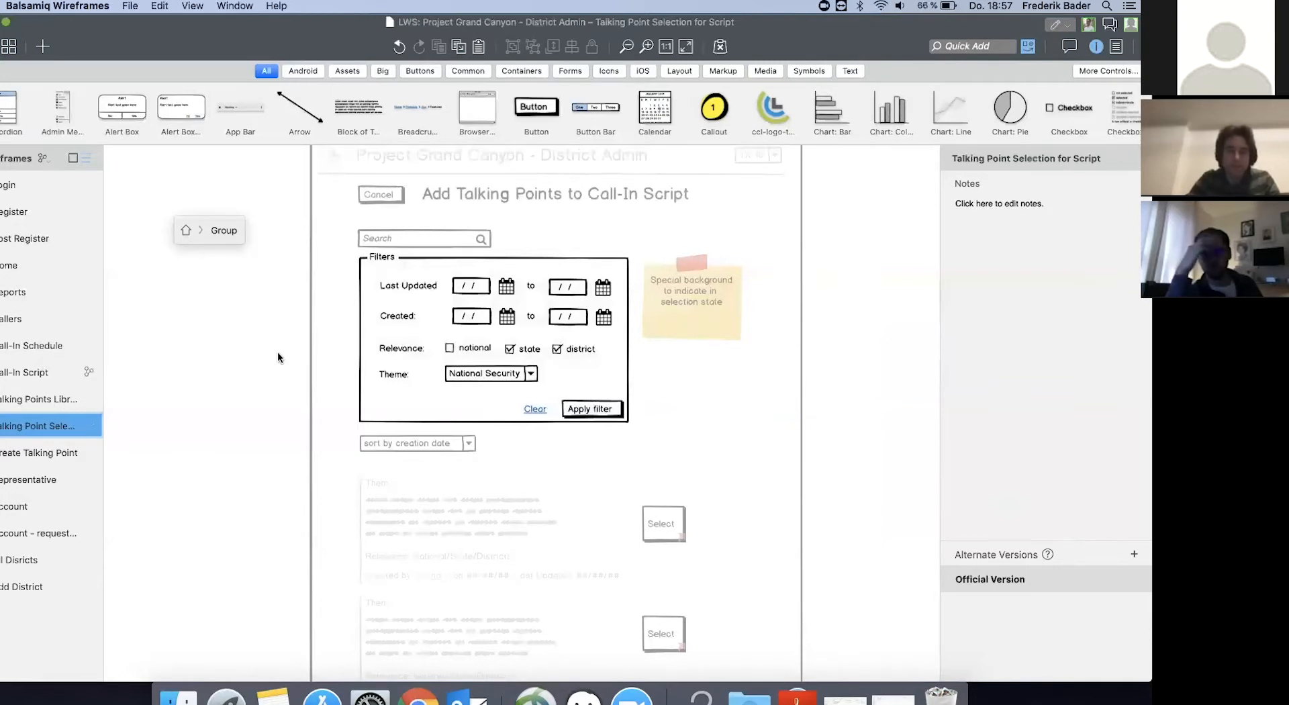
click(231, 367)
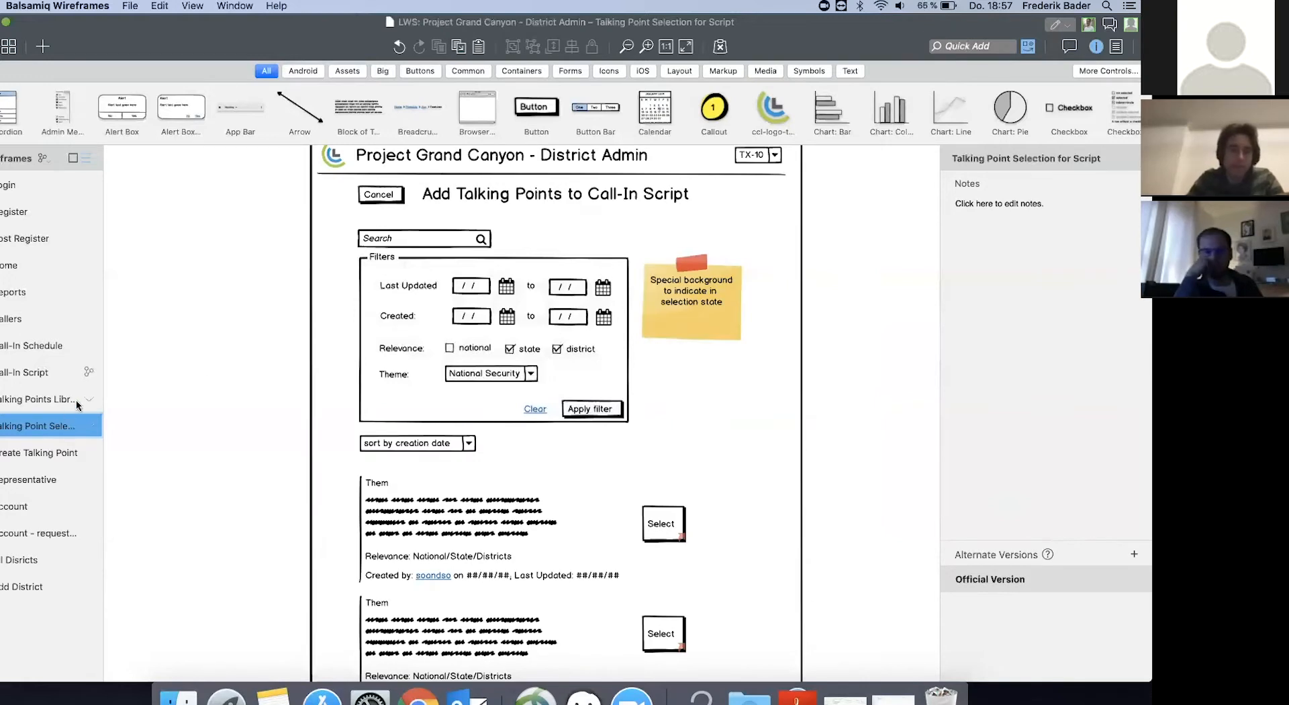
scroll(301, 378, down, 1)
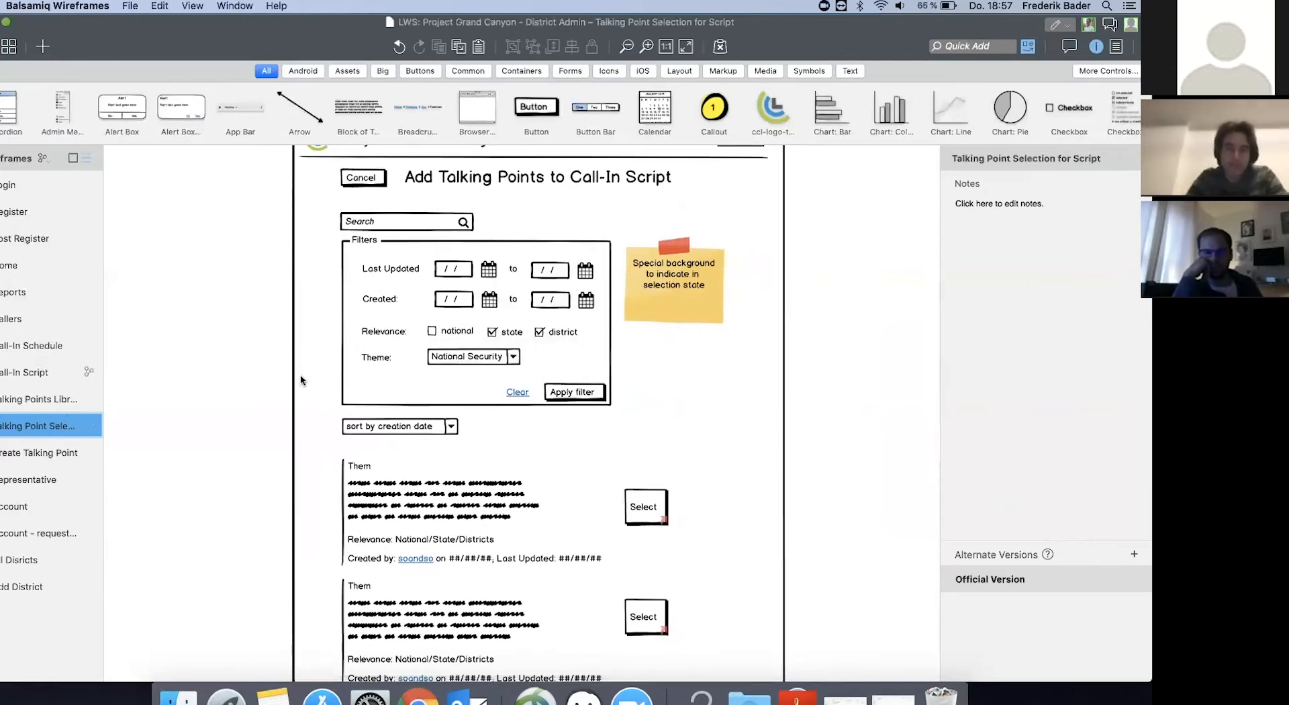
scroll(300, 373, down, 6)
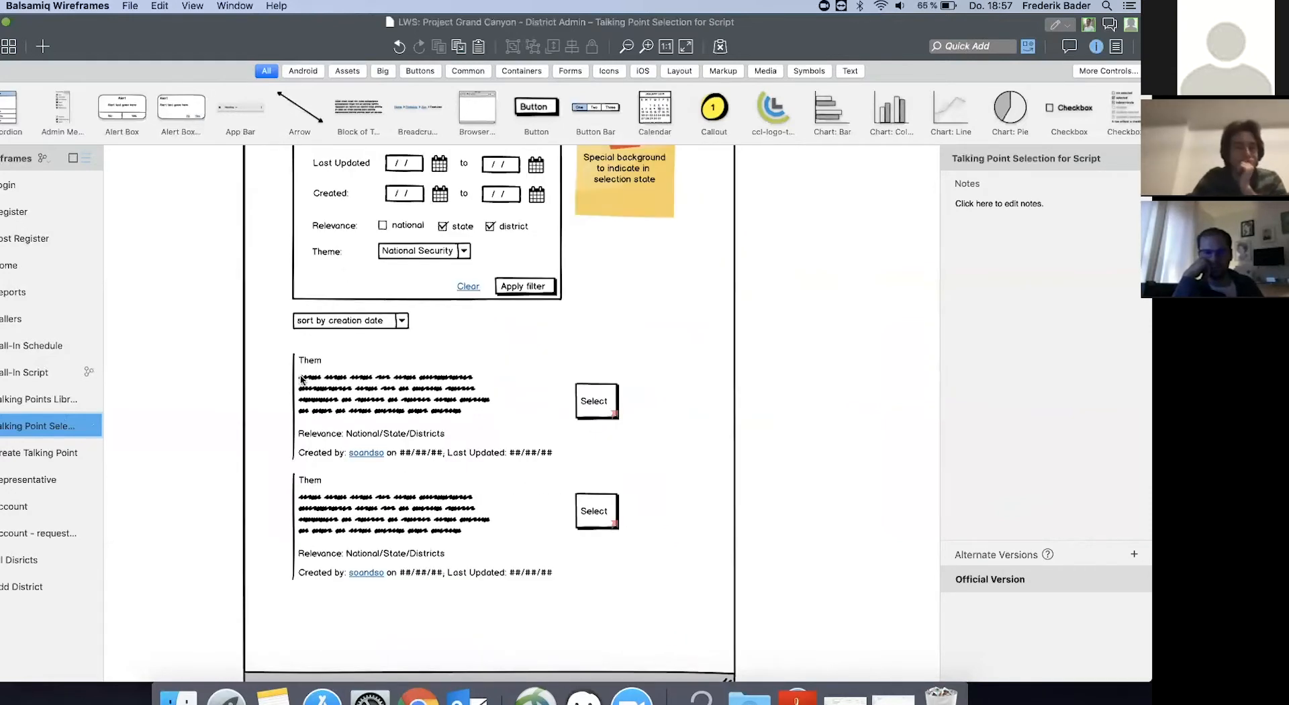
scroll(300, 379, up, 5)
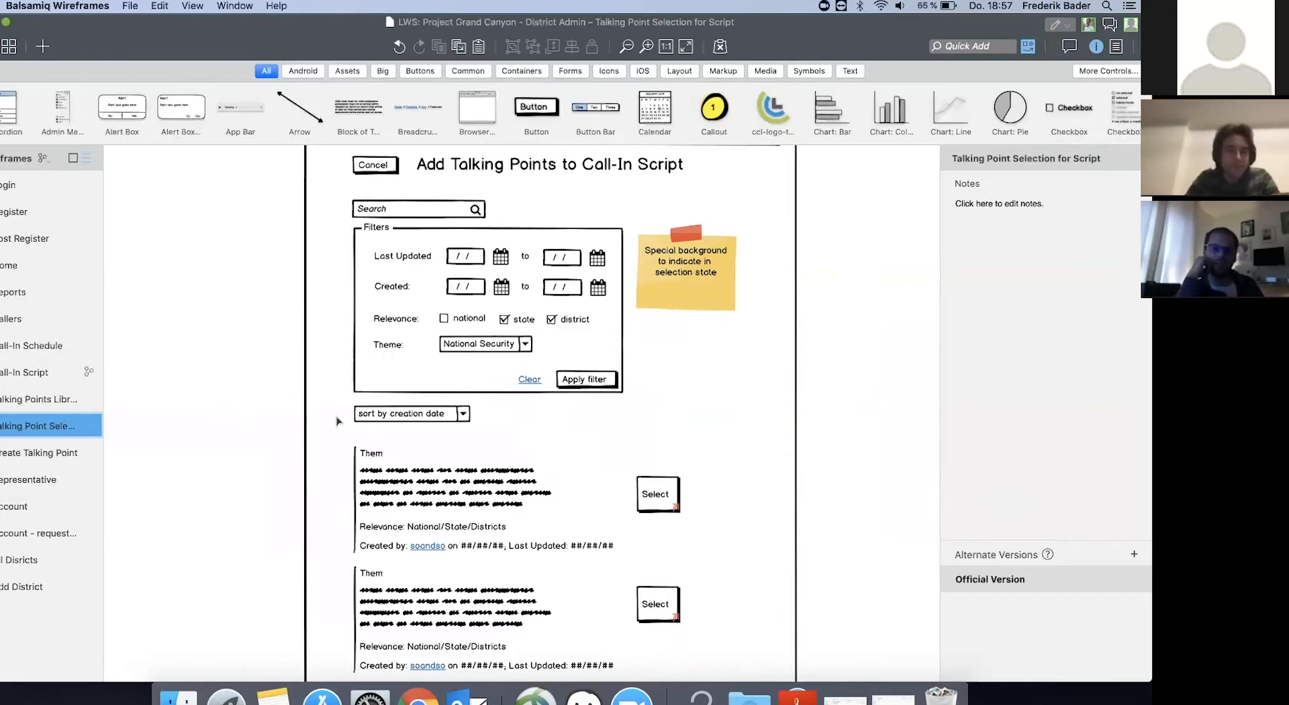
scroll(339, 421, down, 5)
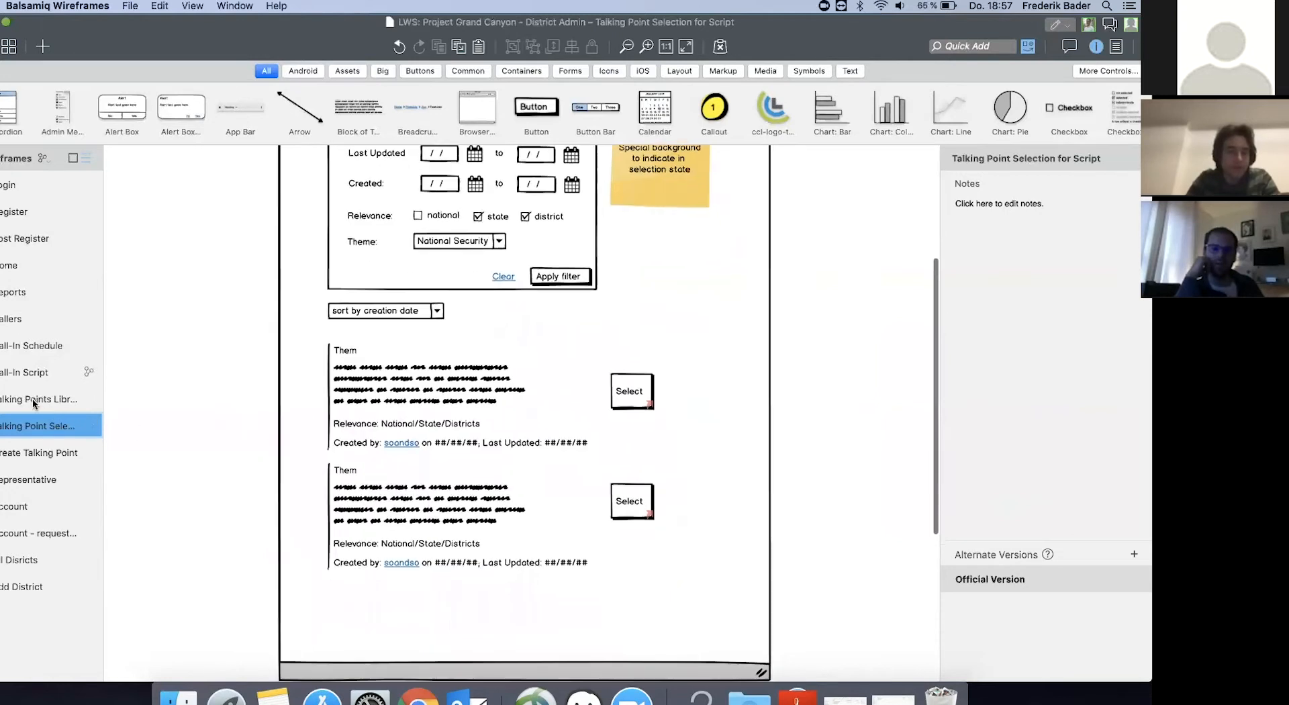